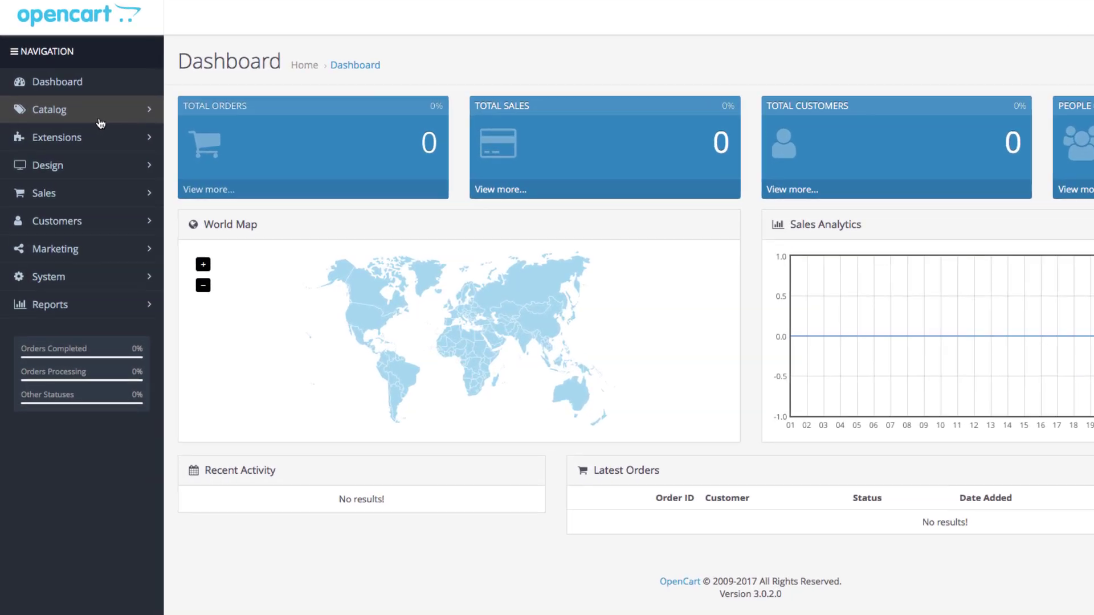
Open the catalog's product list and start adding a new product
left_click(100, 121)
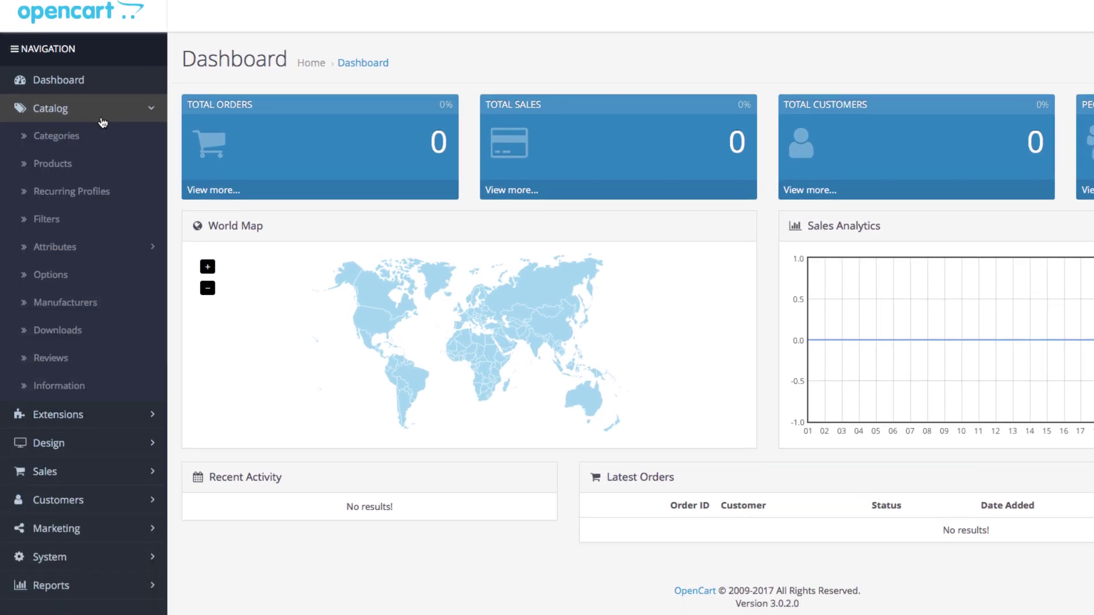
left_click(109, 163)
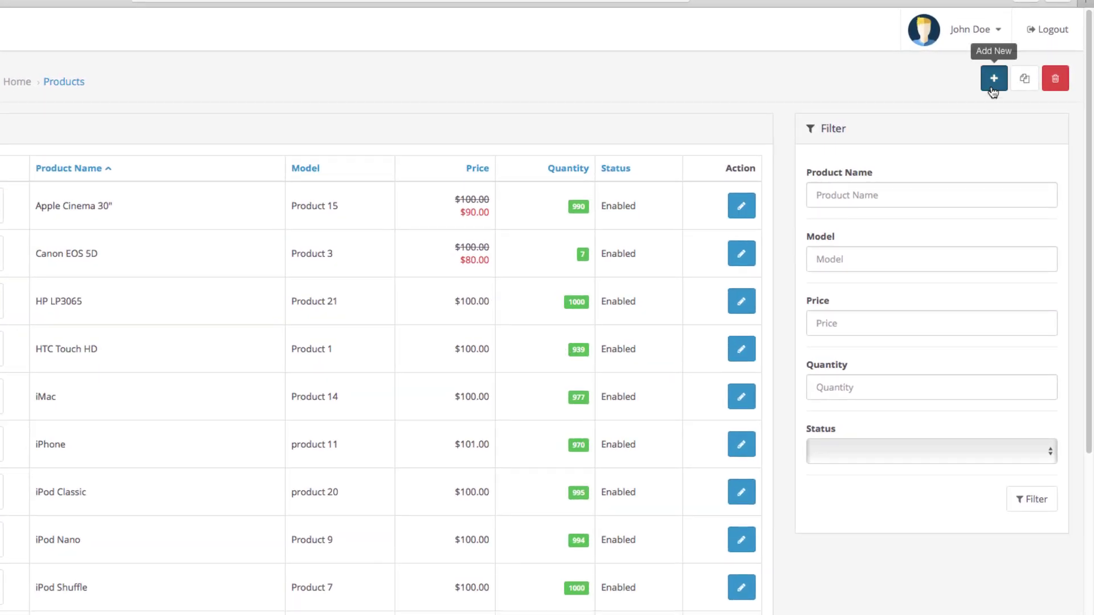
left_click(991, 86)
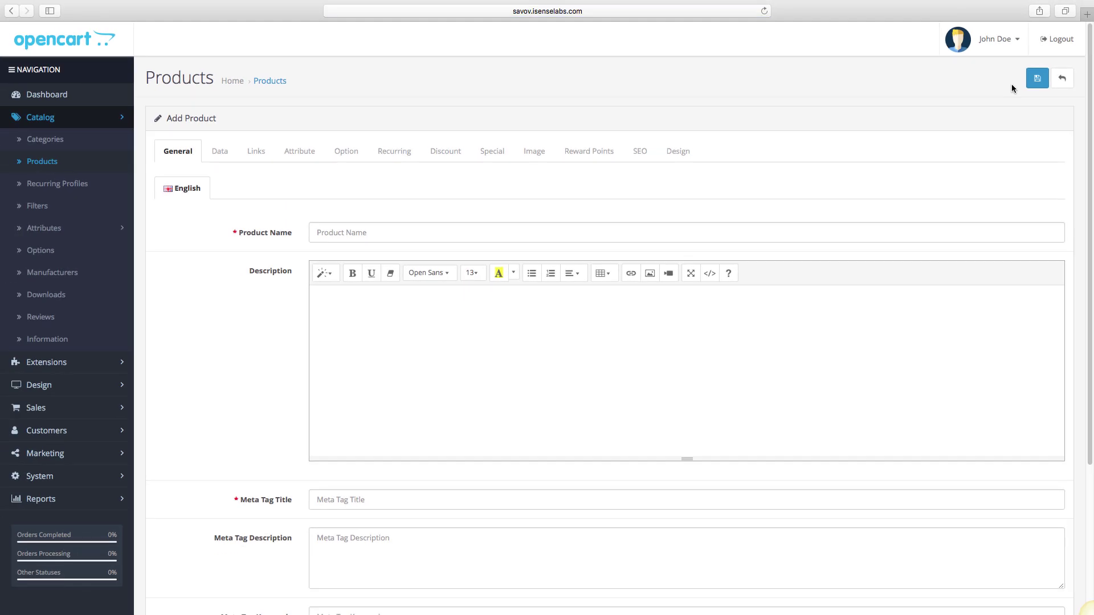
Enter "iPhone 7" as the product name in the new product's general details
scroll(982, 134, "down", 3)
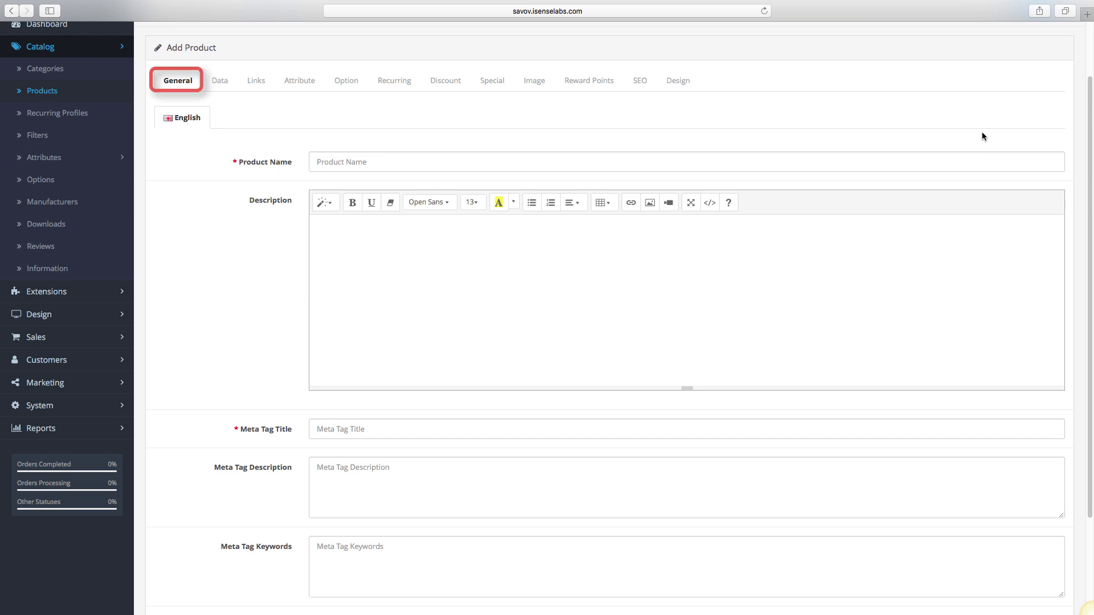
scroll(983, 136, "down", 3)
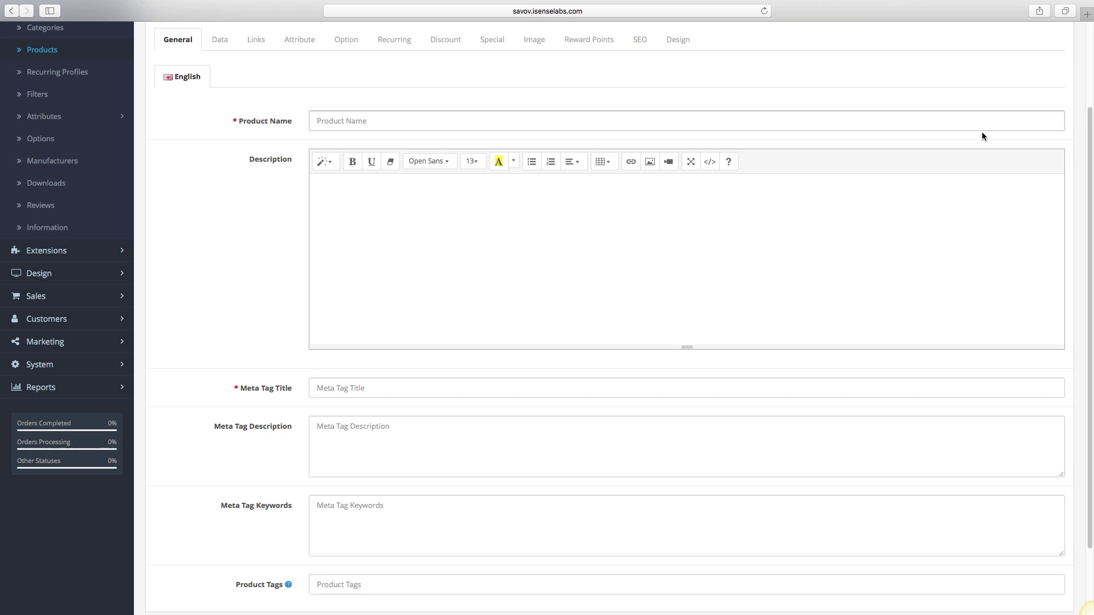
scroll(983, 136, "down", 1)
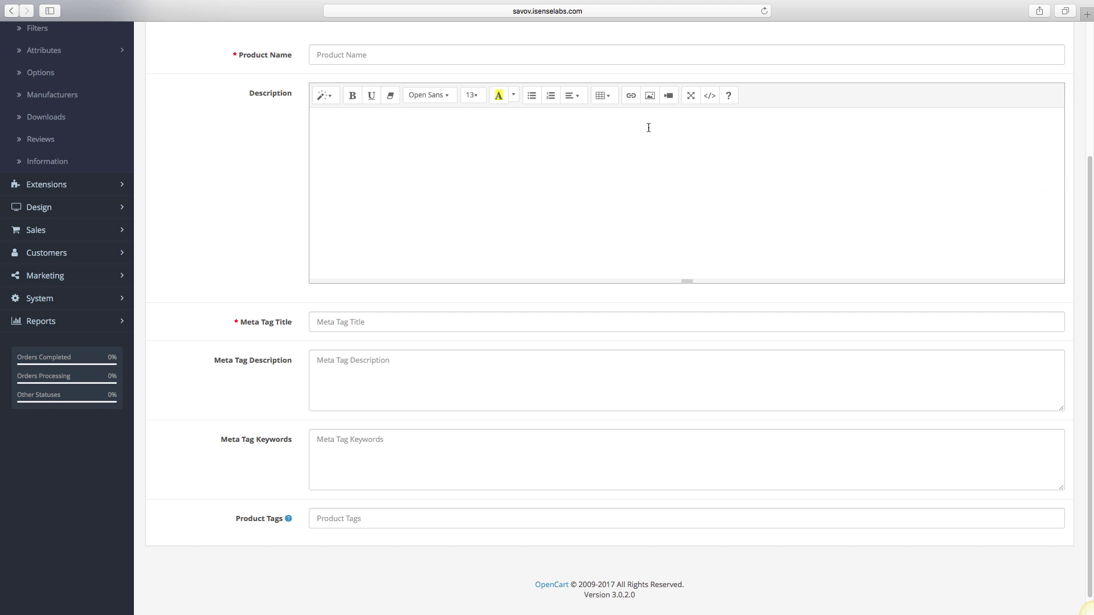
left_click(486, 59)
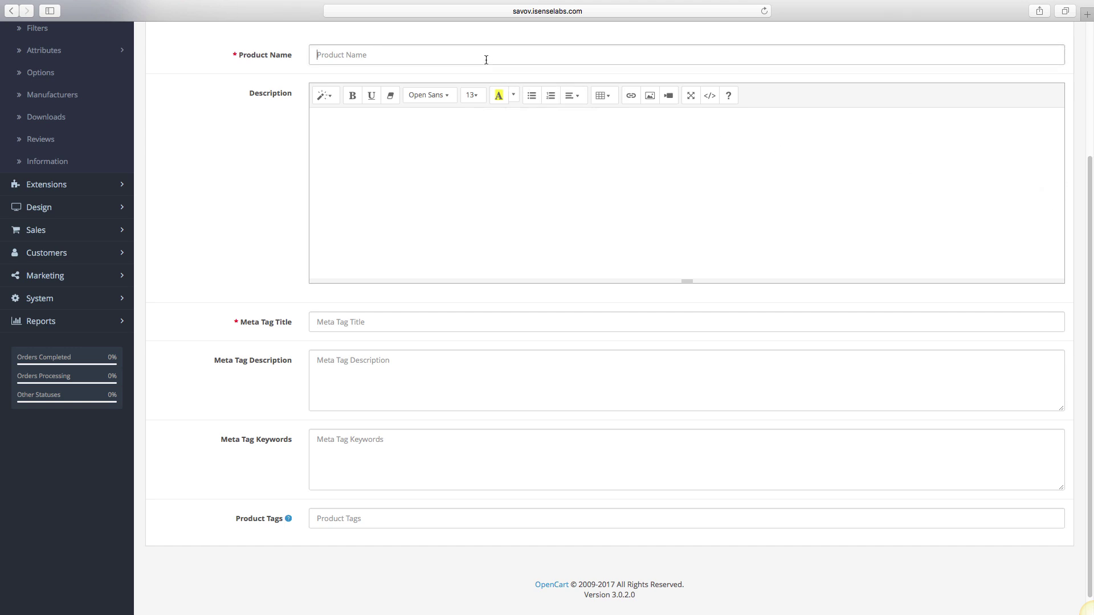
type("iP")
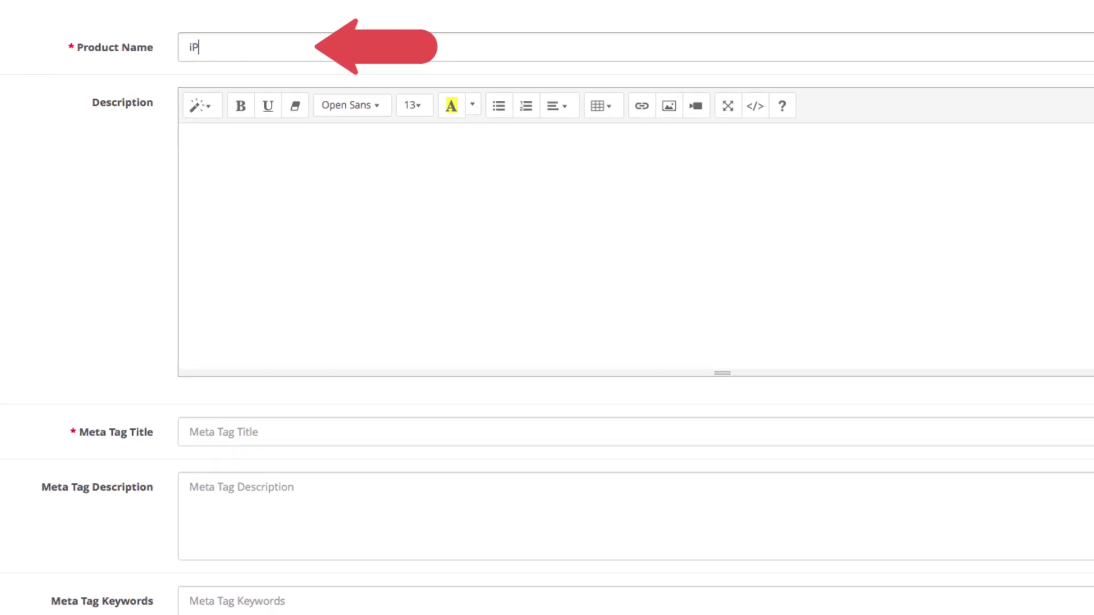
type("hone 7")
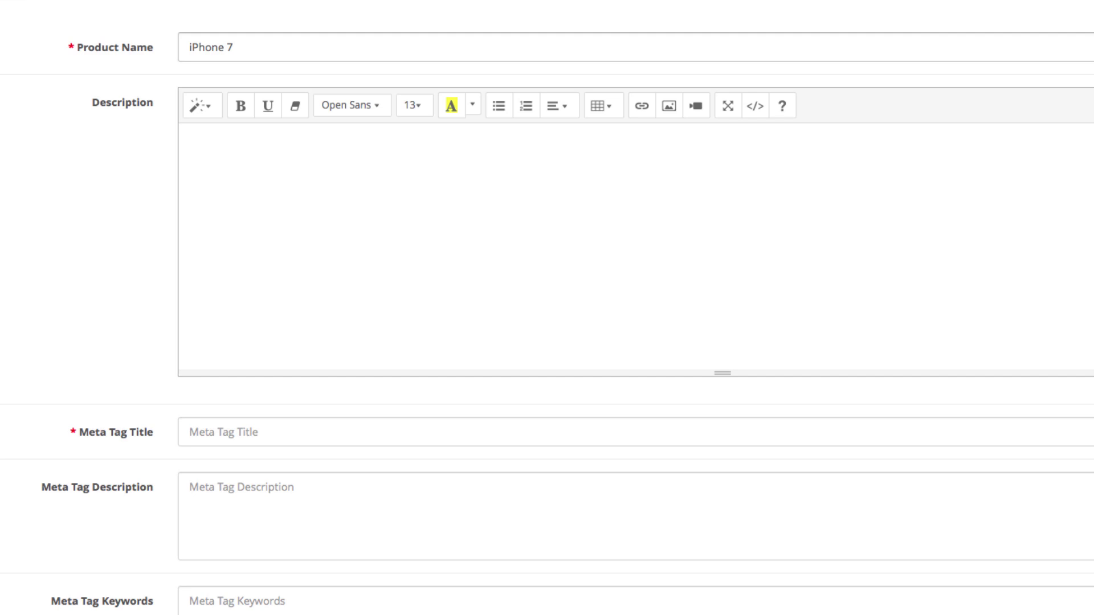
Enter the description "A revolutionary new device that brings the most premium mobile features to your fingertips. New camera, better screen, and a much faster processor."
left_click(188, 139)
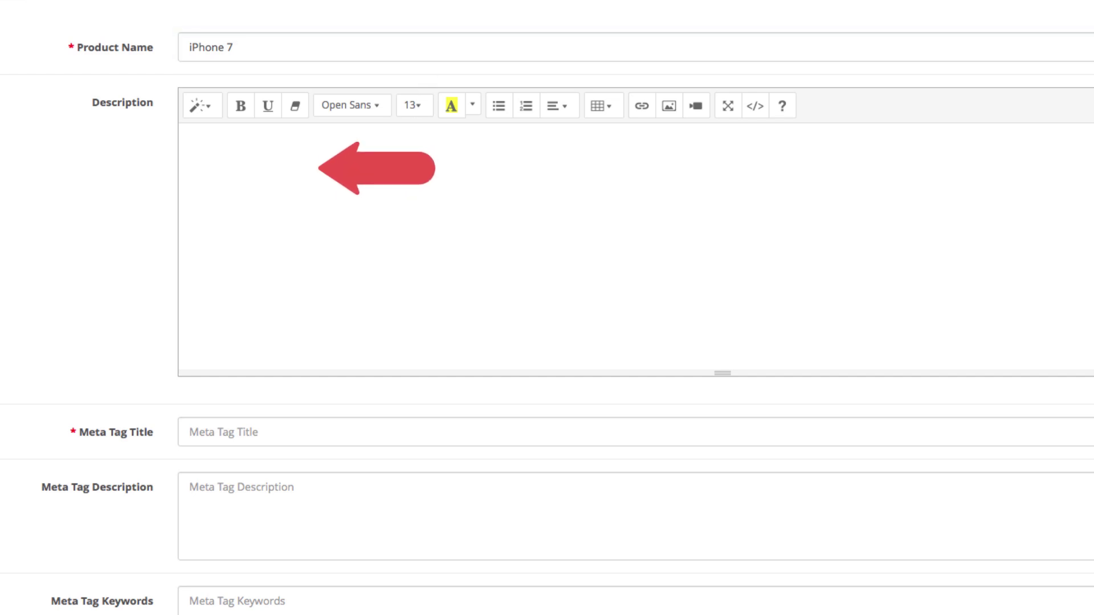
type("A revol")
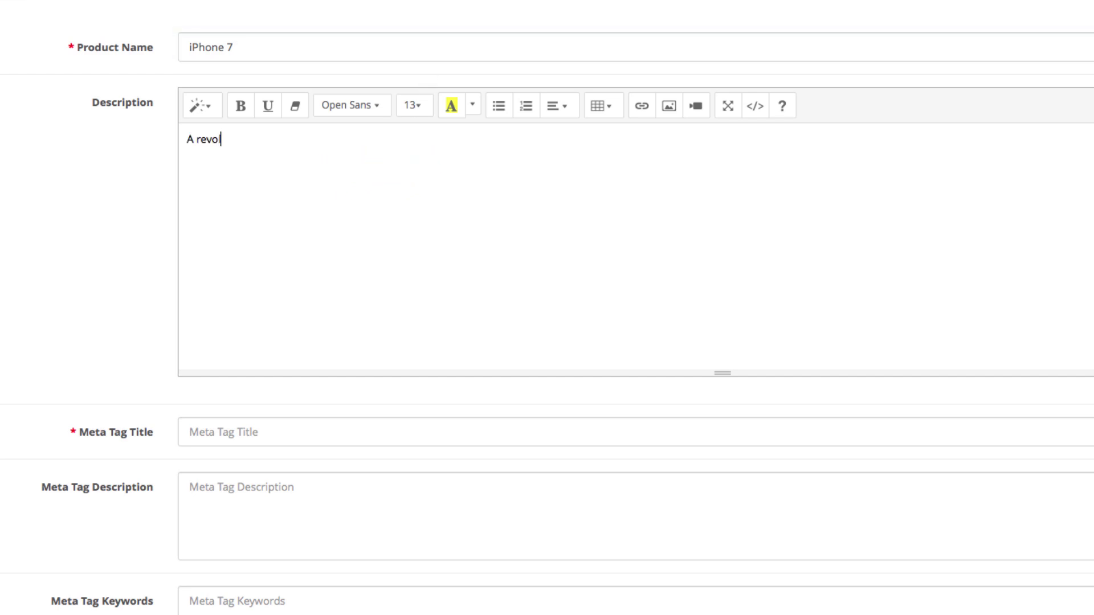
type("utionary new device that brings the ")
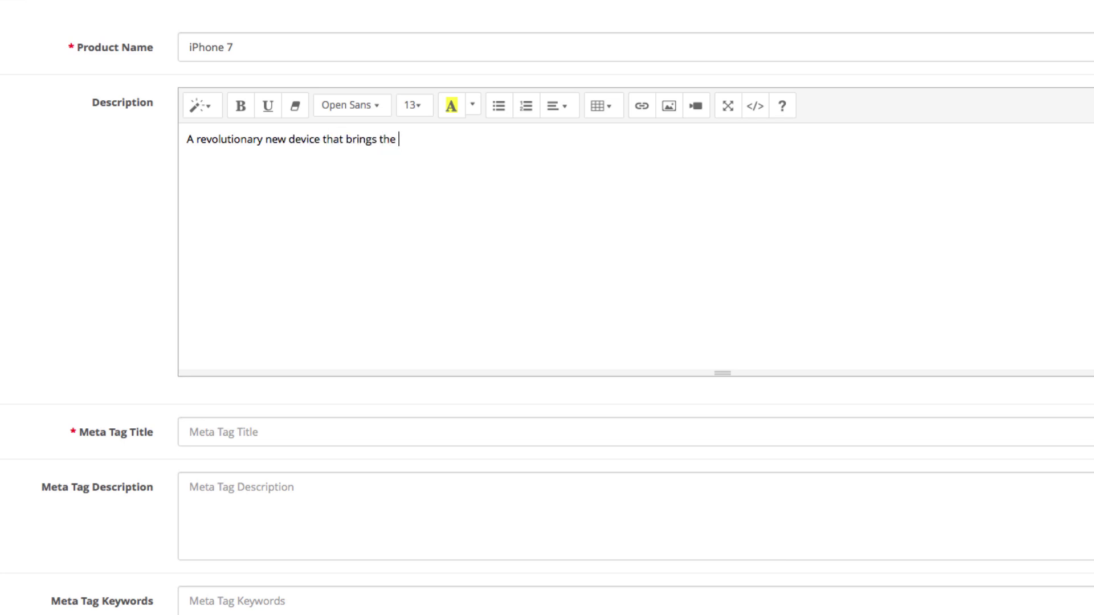
type("most premium mobi")
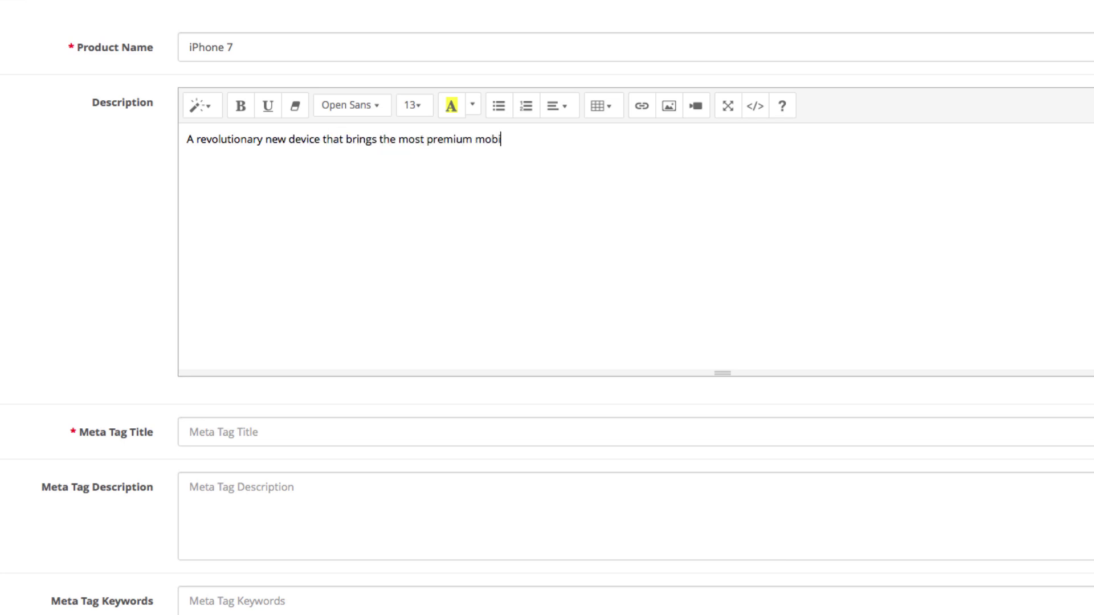
type("le features to your f")
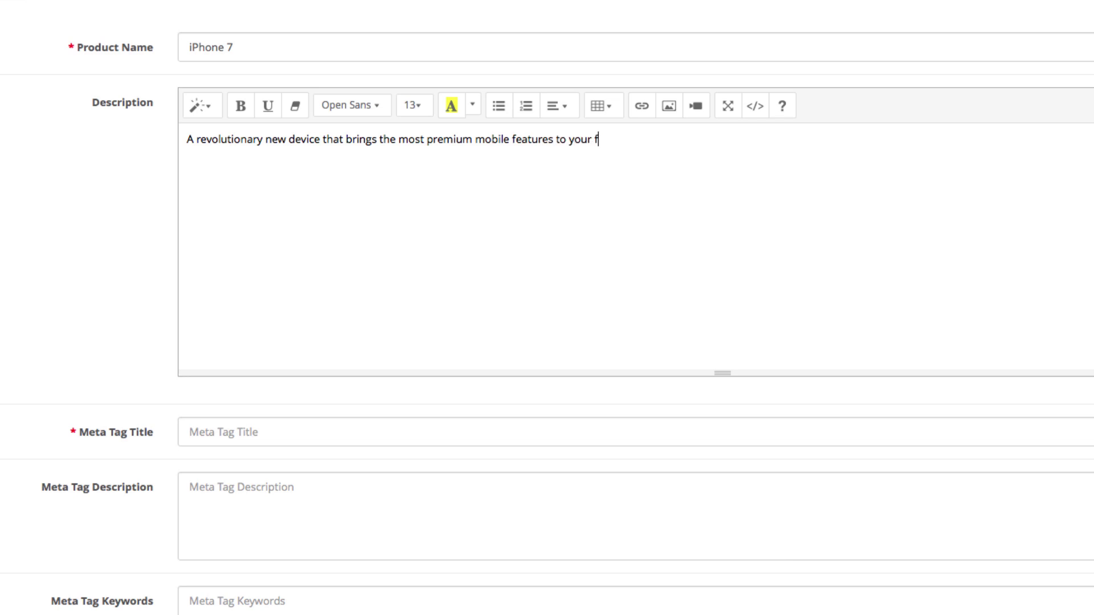
type("ingertips. New camera, better s")
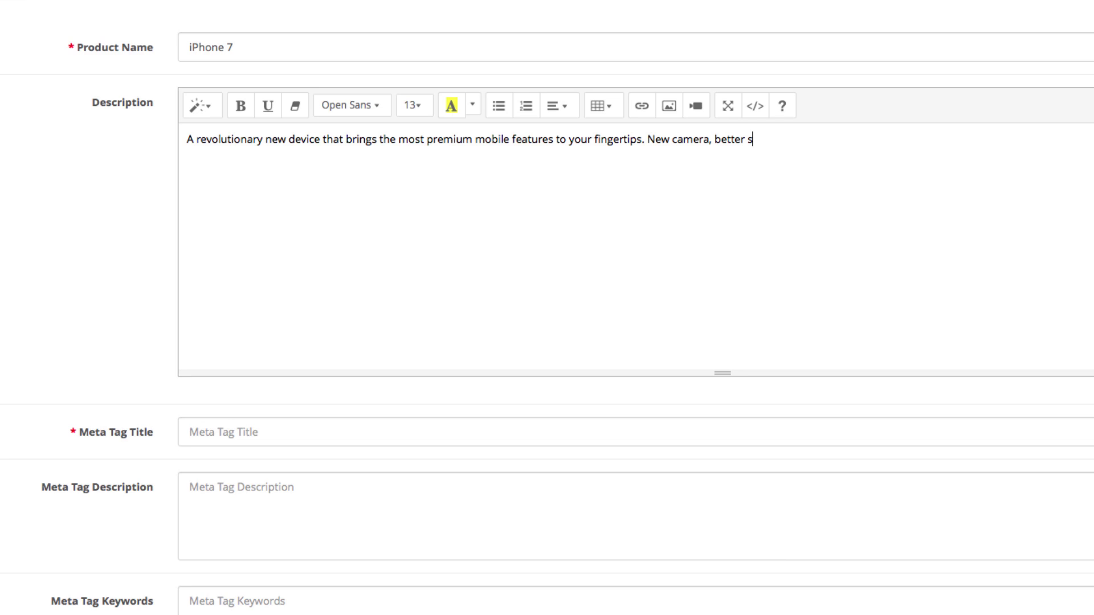
type("creen, and a much faster proces")
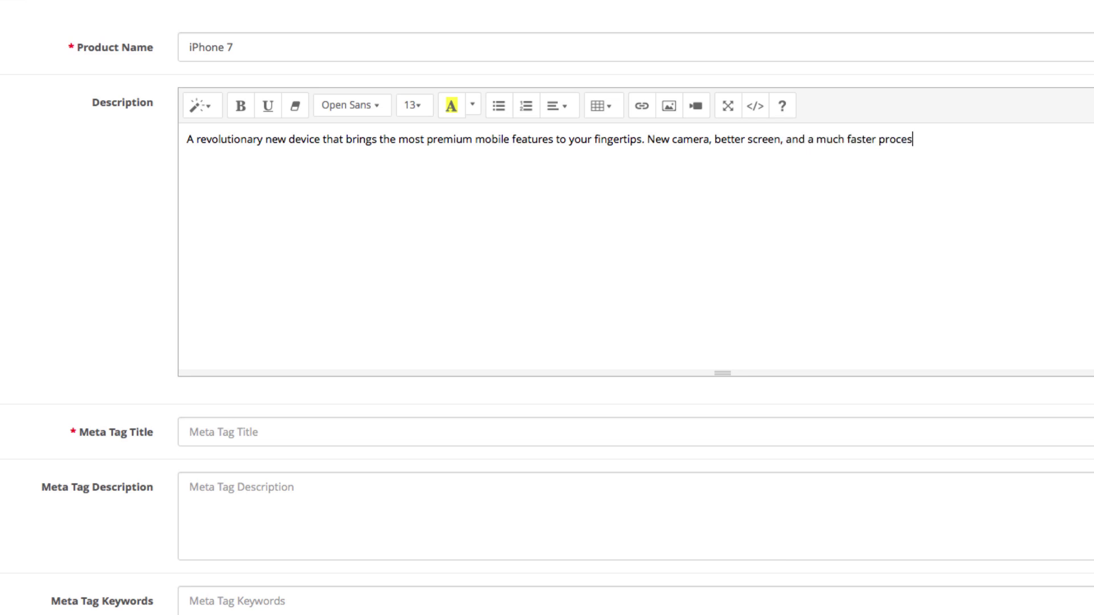
type("sor.")
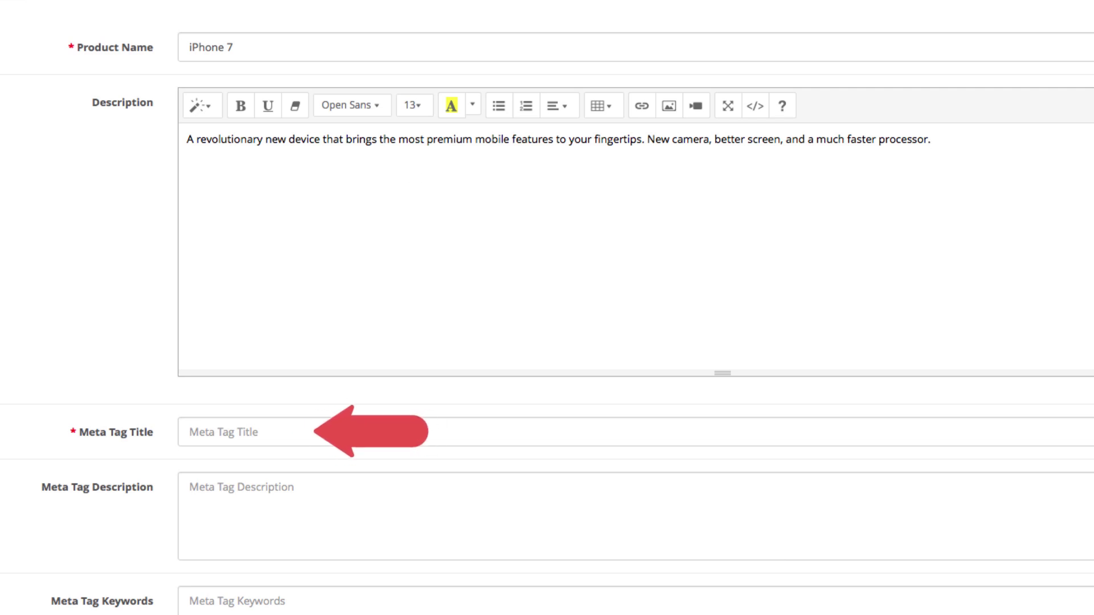
Set the product's meta tag title to "iPhone 7"
scroll(1042, 326, "down", 1)
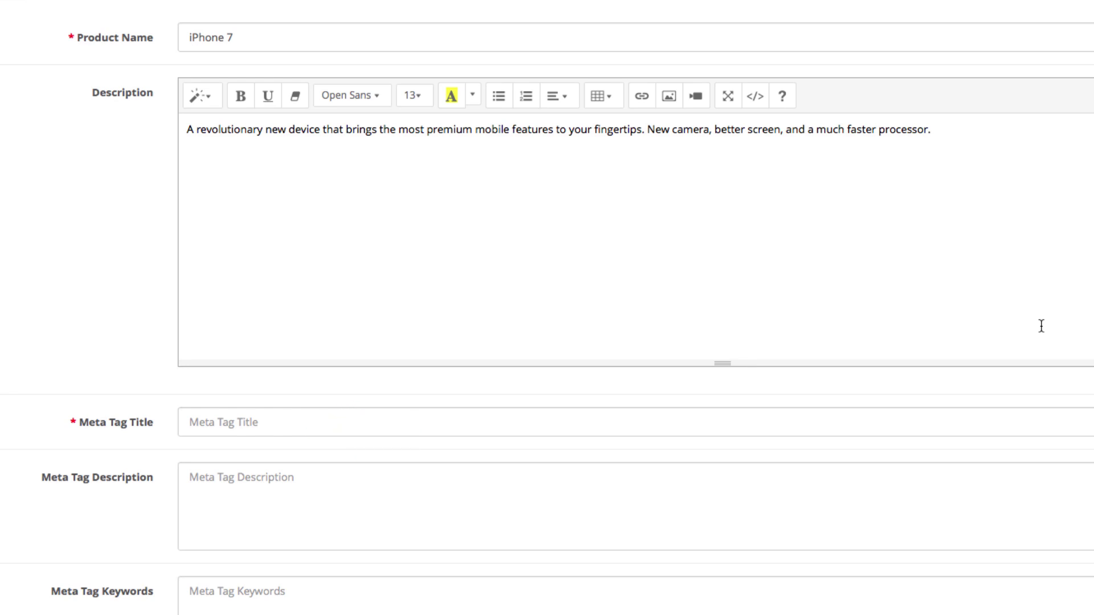
left_click(427, 420)
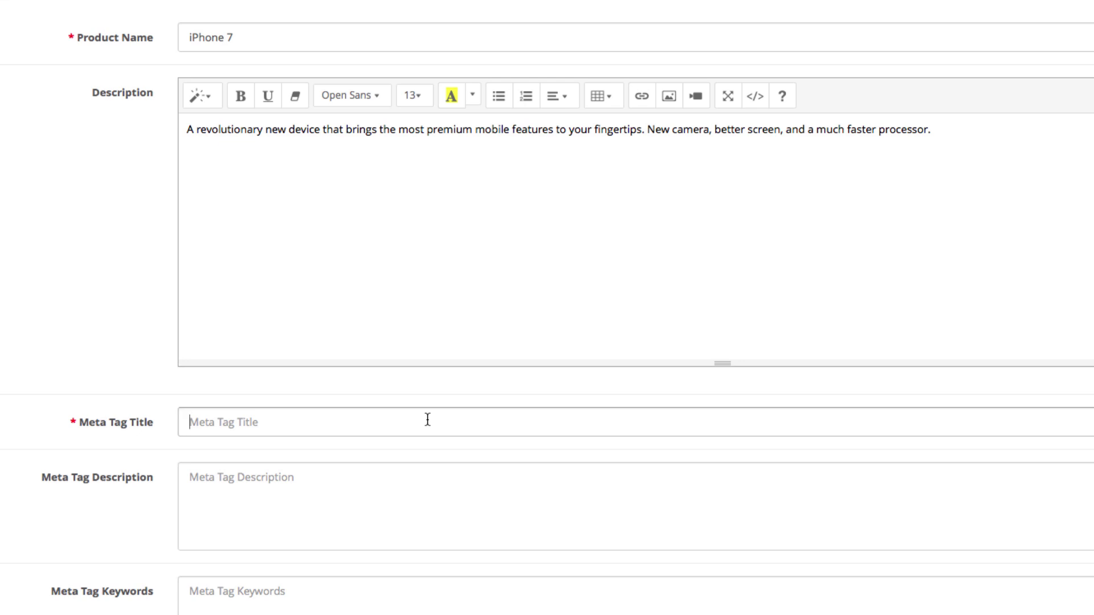
type("iPhone 7")
left_click(381, 429)
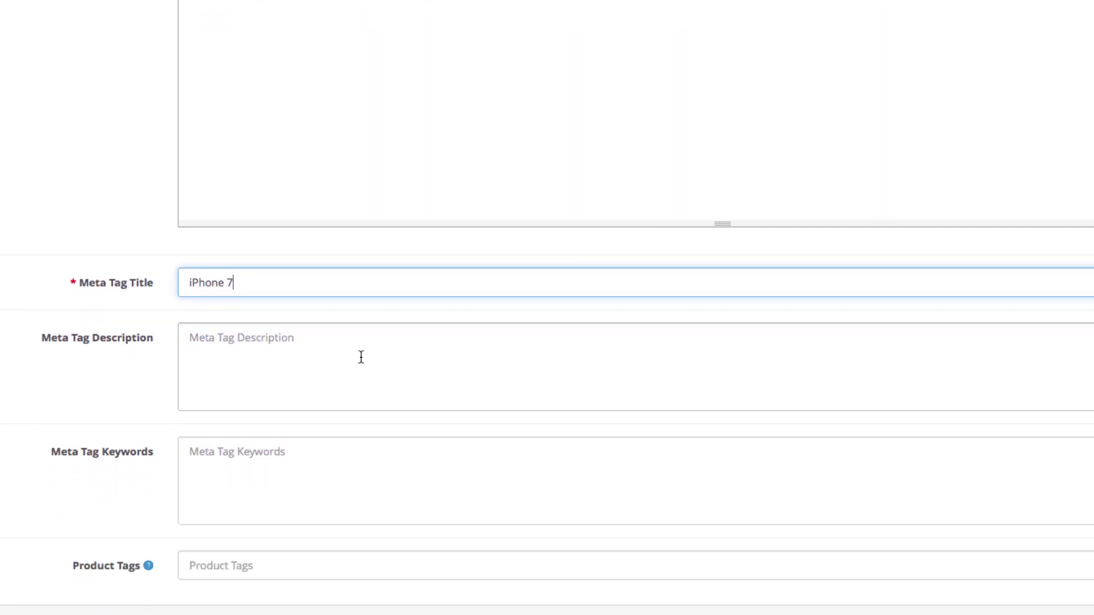
Fill in the meta tag description with "The iPhone is available. Purchase the most desired smartphone now!"
left_click(362, 444)
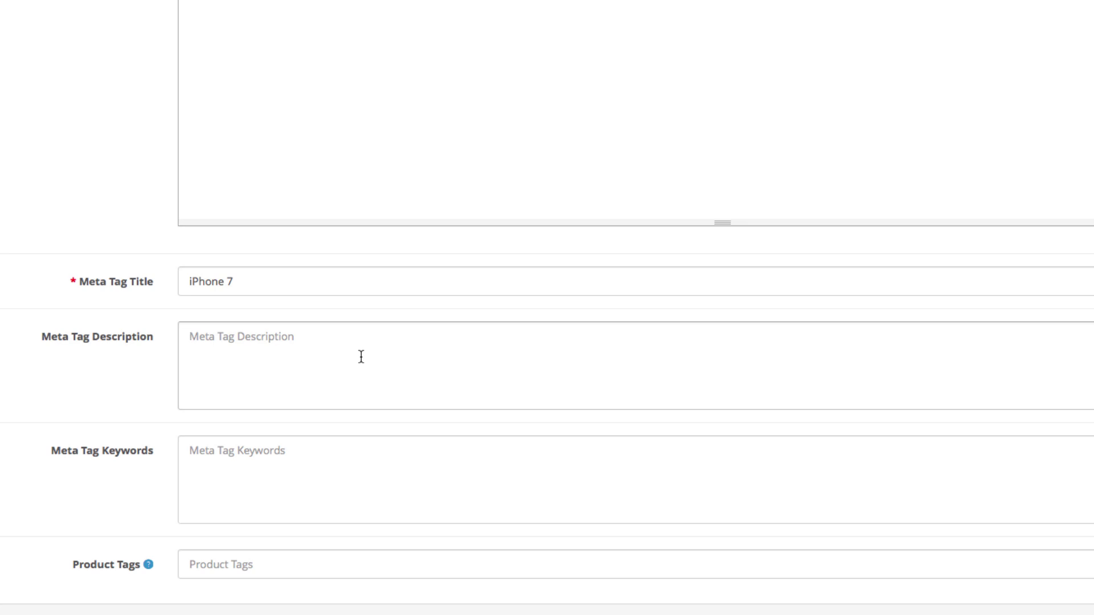
type("The iP")
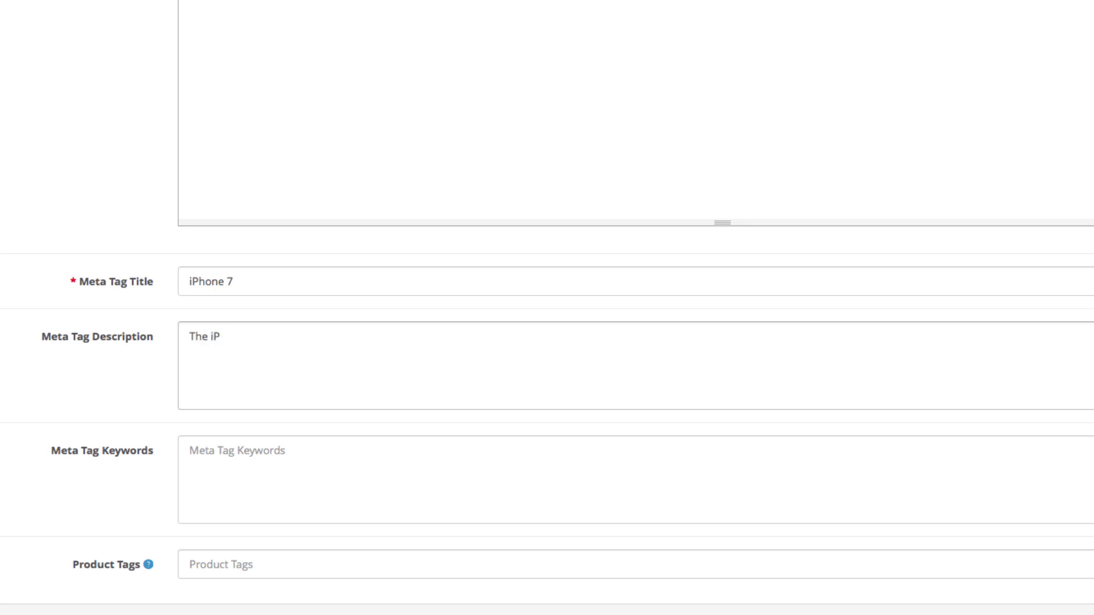
type("hone is available. Pur")
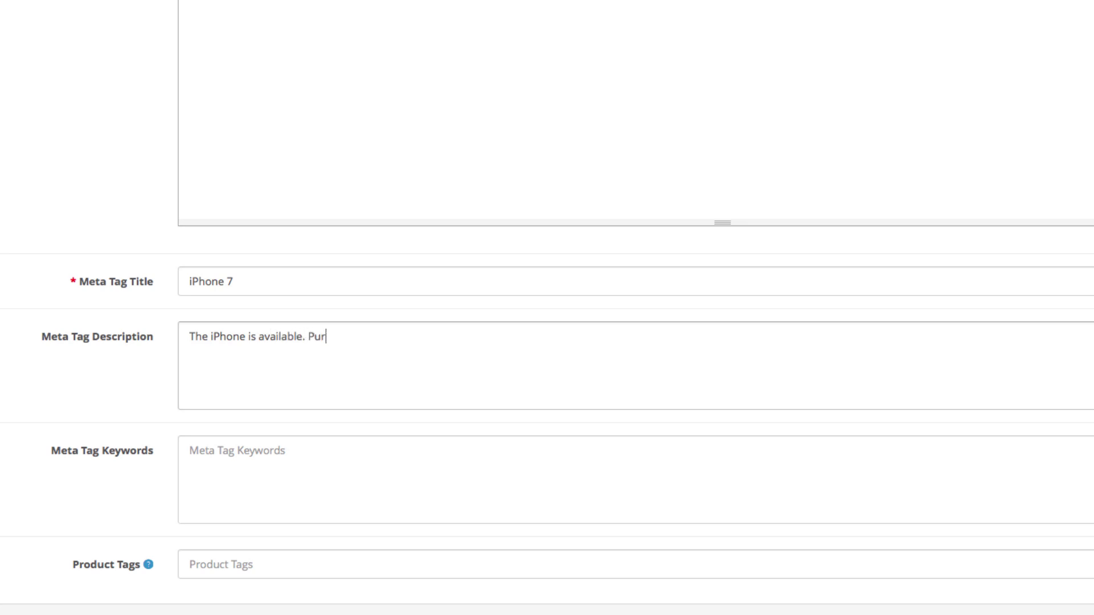
type("chase the most desired sm")
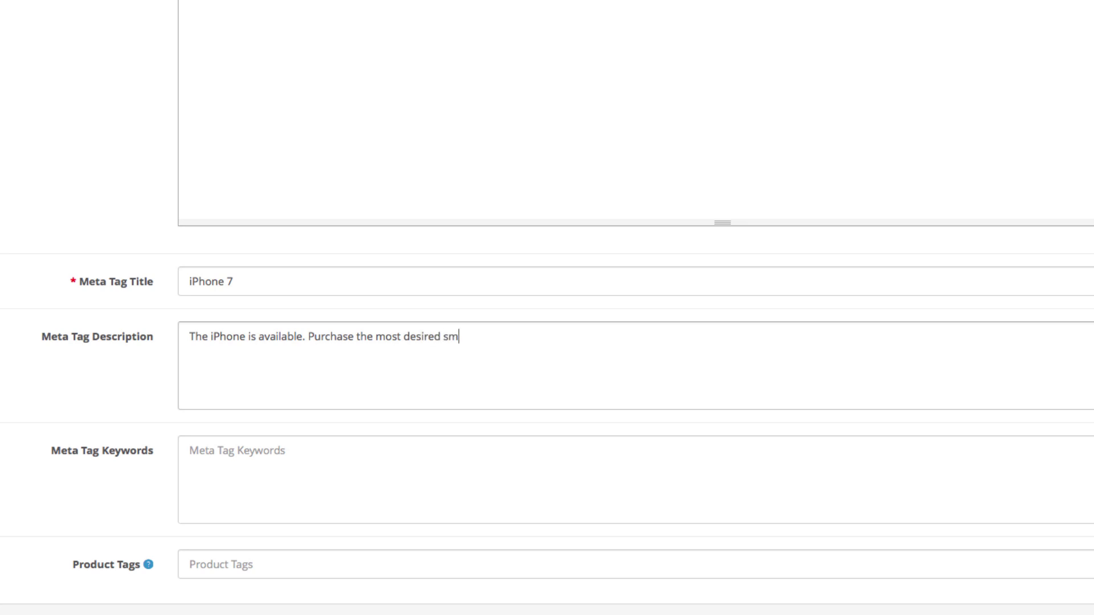
type("artphone now!")
Enter the meta tag keywords "Apple iPhone, iPhone, iPhone Price, iPhones for Sale, iPhone deals"
left_click(414, 455)
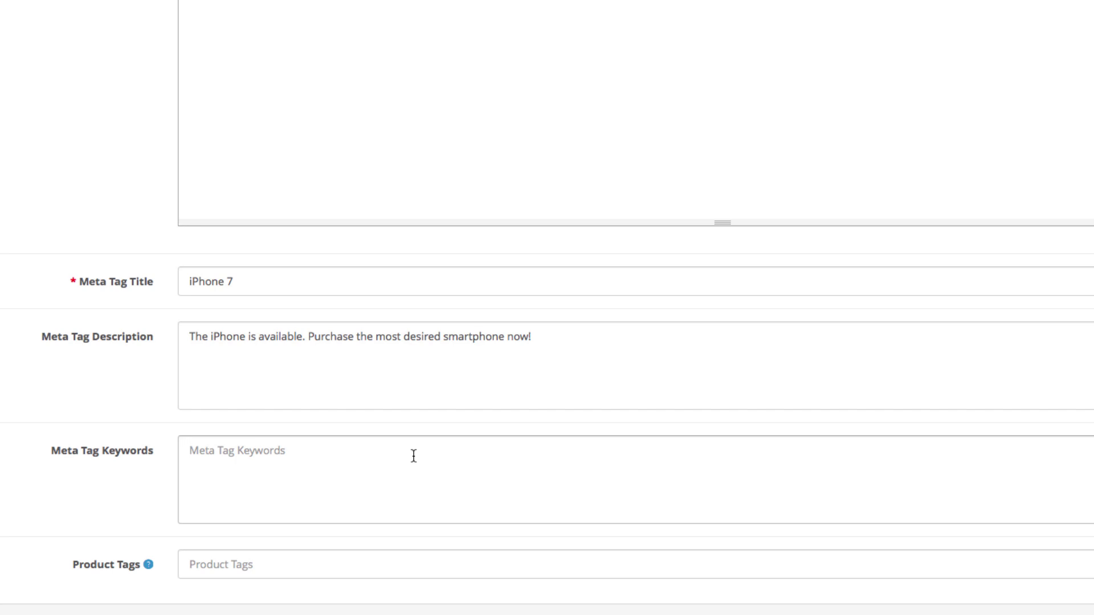
type("Apple iPh")
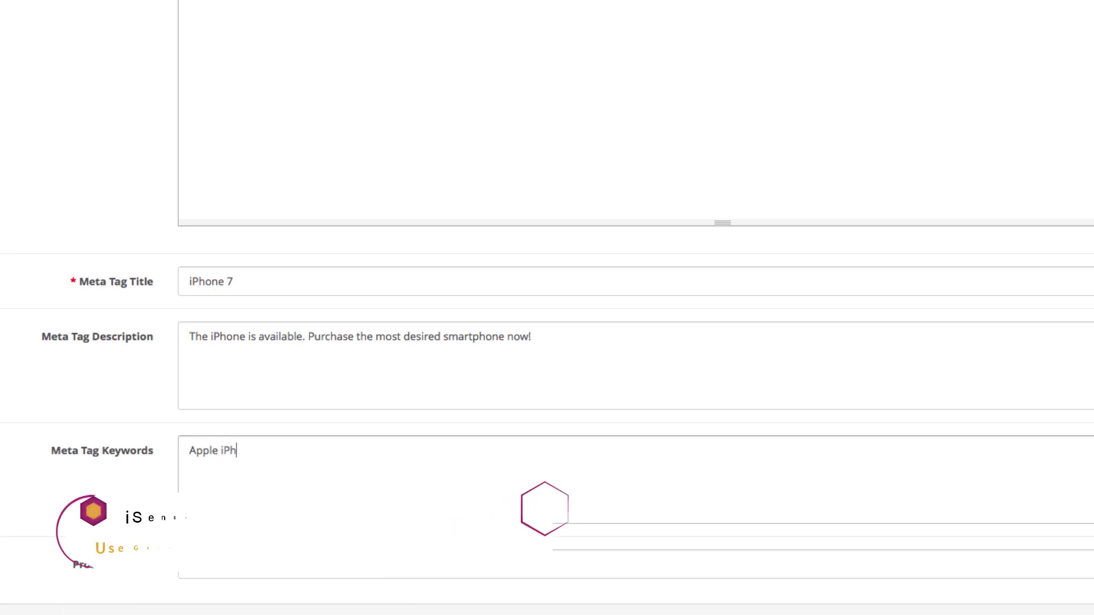
type("one, iPhone ")
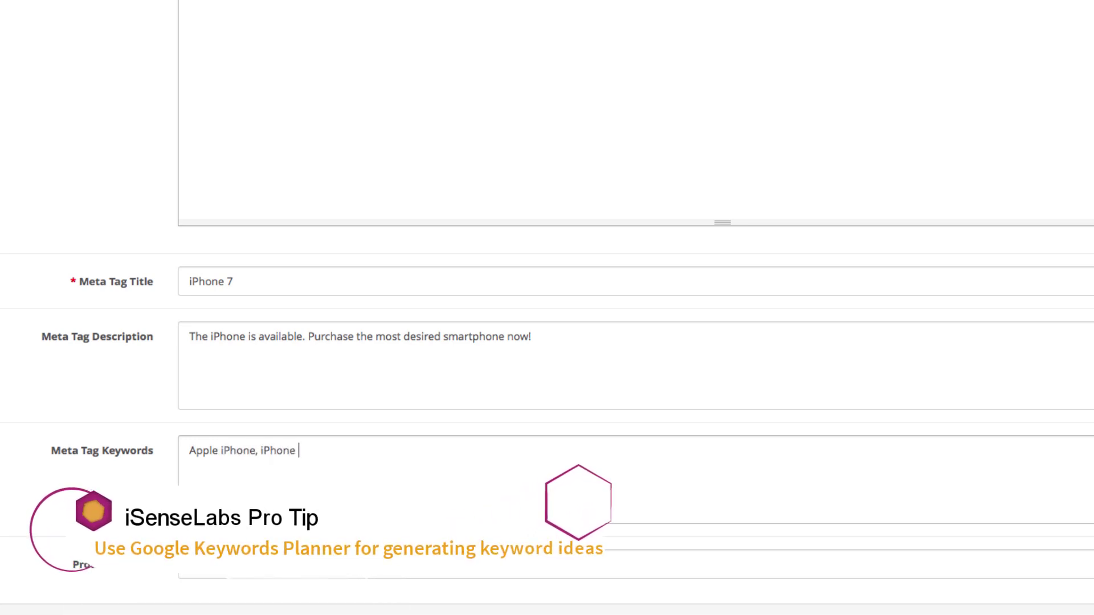
type(", ")
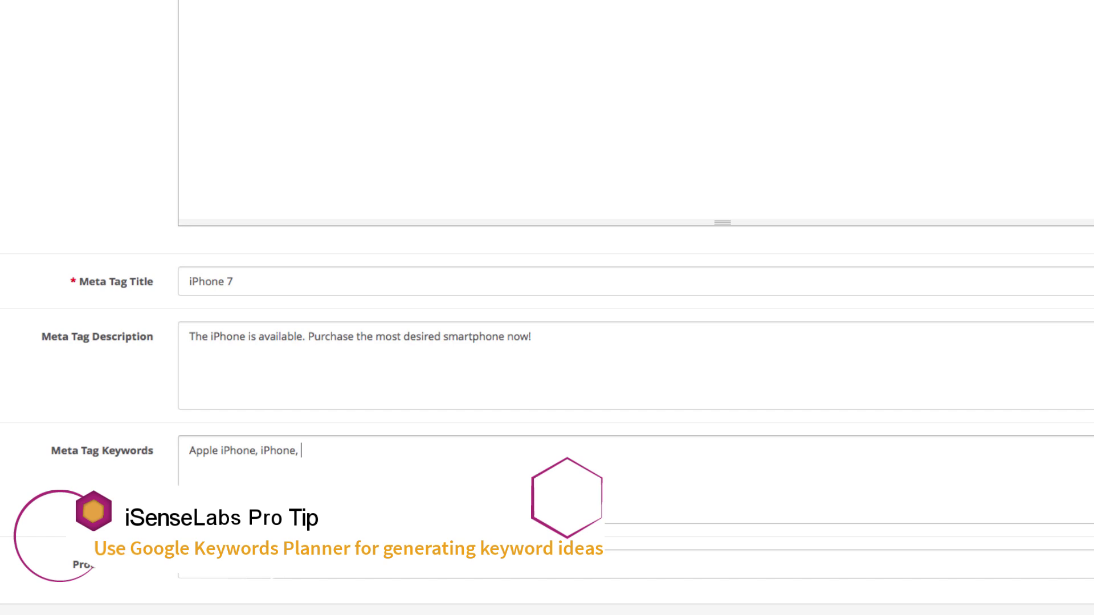
type("iPhone Pr")
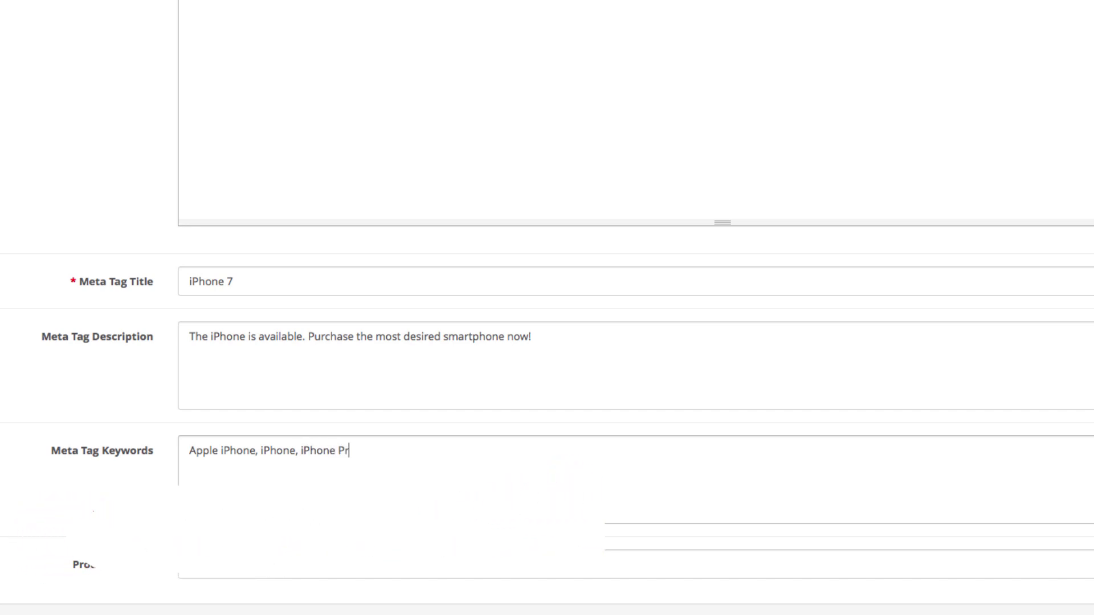
type("ice, ")
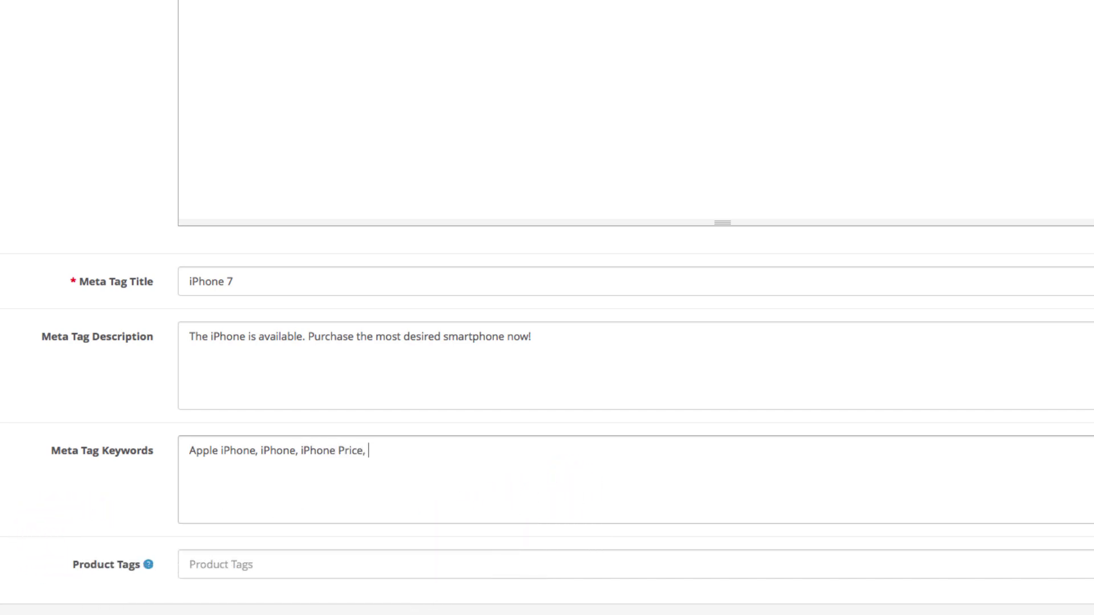
type("iPhones for Sale, iPhon")
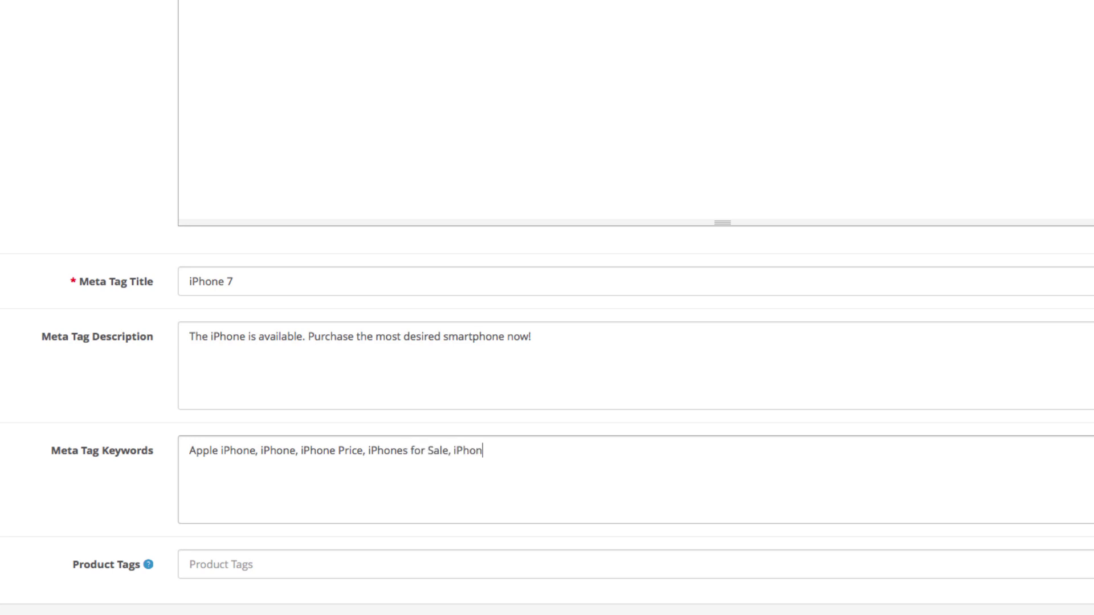
type("e deals")
Enter the product tags "iPhone, iPhone 7, Apple, Smartphone, iOS"
left_click(410, 562)
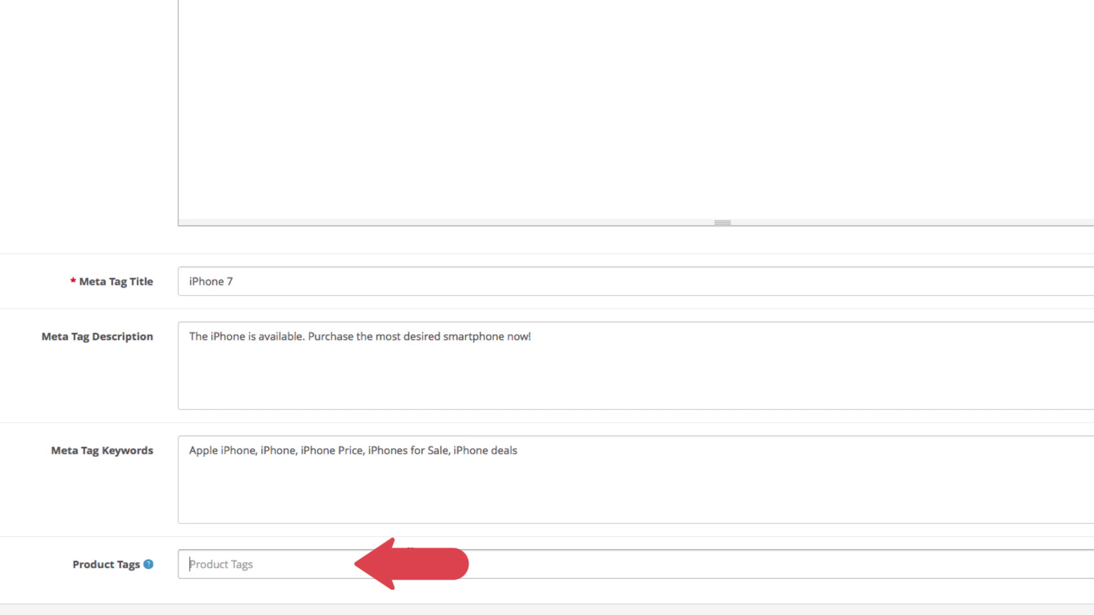
type("iPhone")
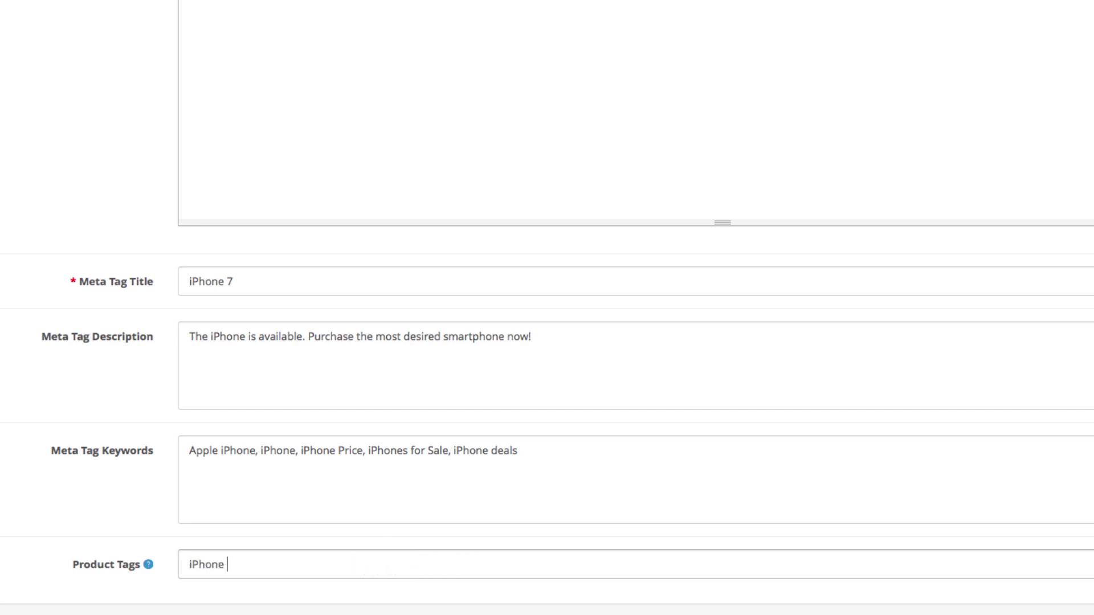
key("BackSpace")
type(", iPhone 7, Apple, Sm")
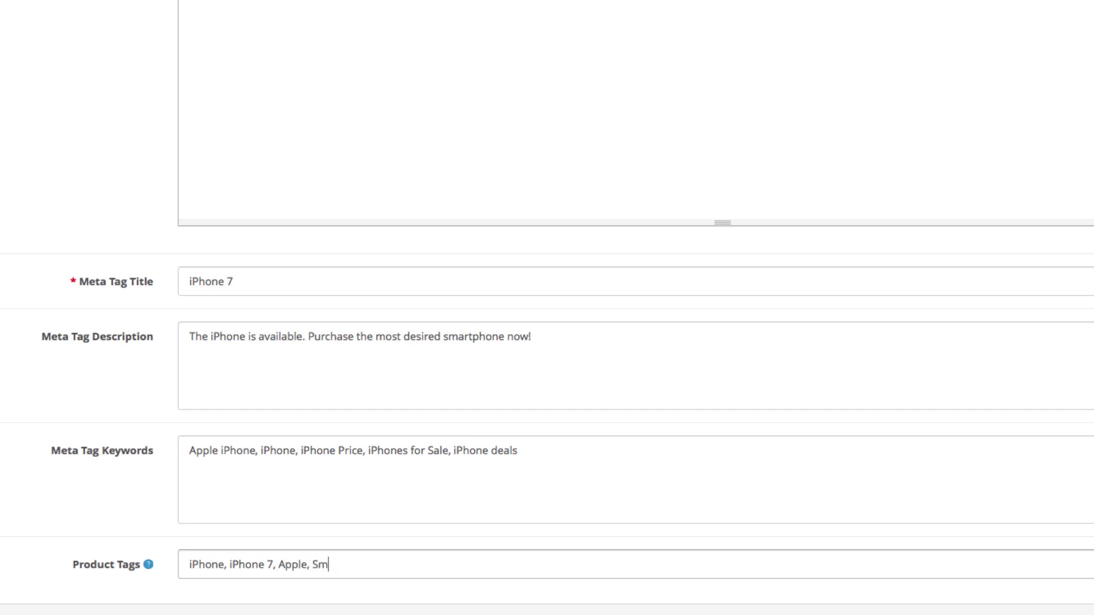
type("artphone, iOS")
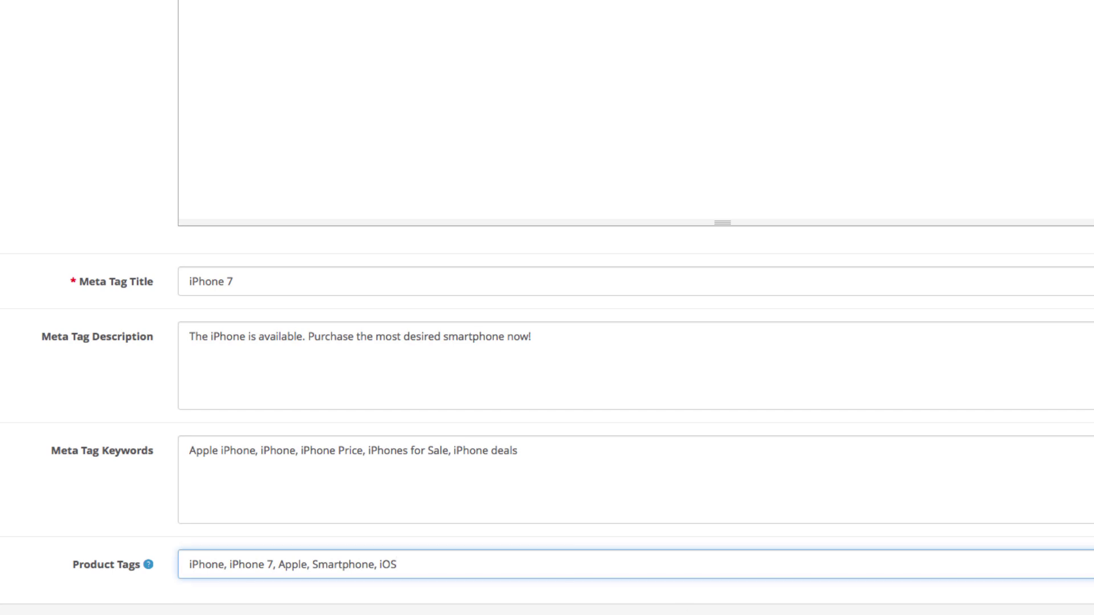
Enter "iPhone 7" as the model in the product's data settings
scroll(819, 425, "up", 5)
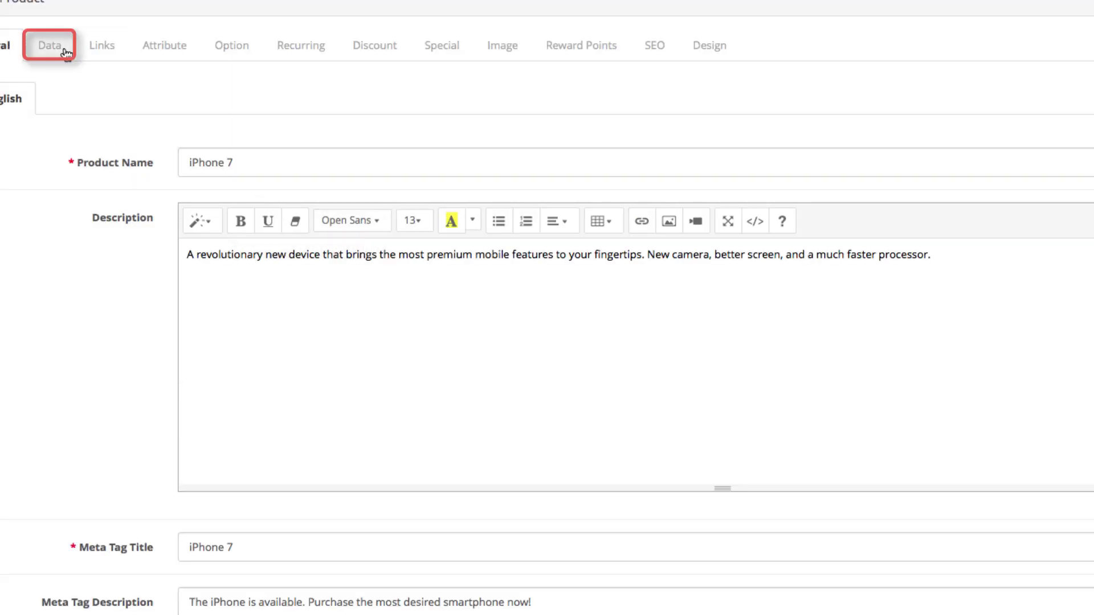
left_click(51, 45)
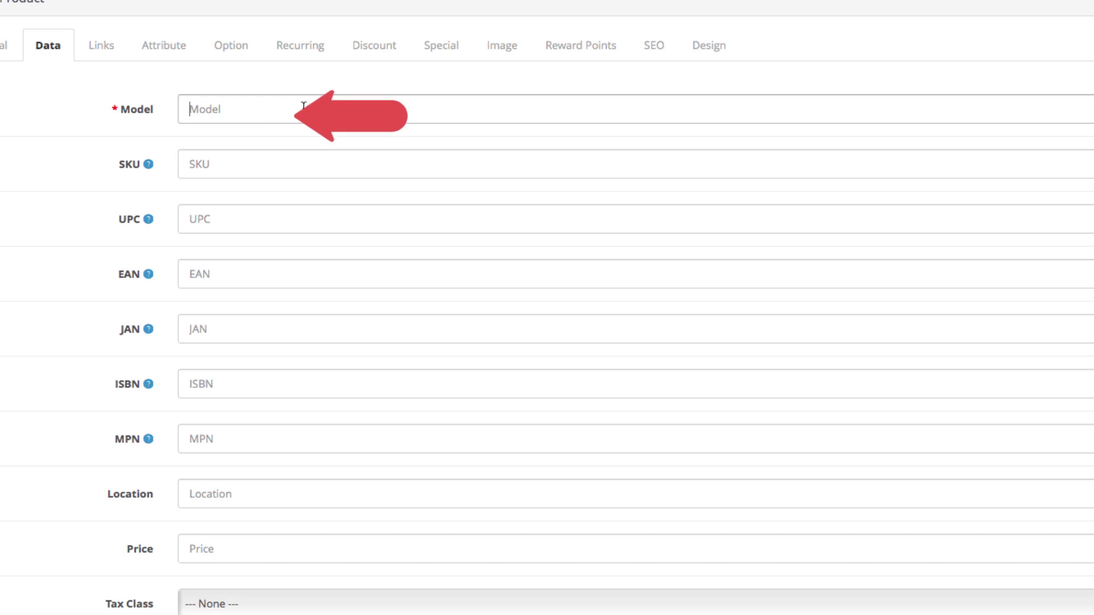
type("i")
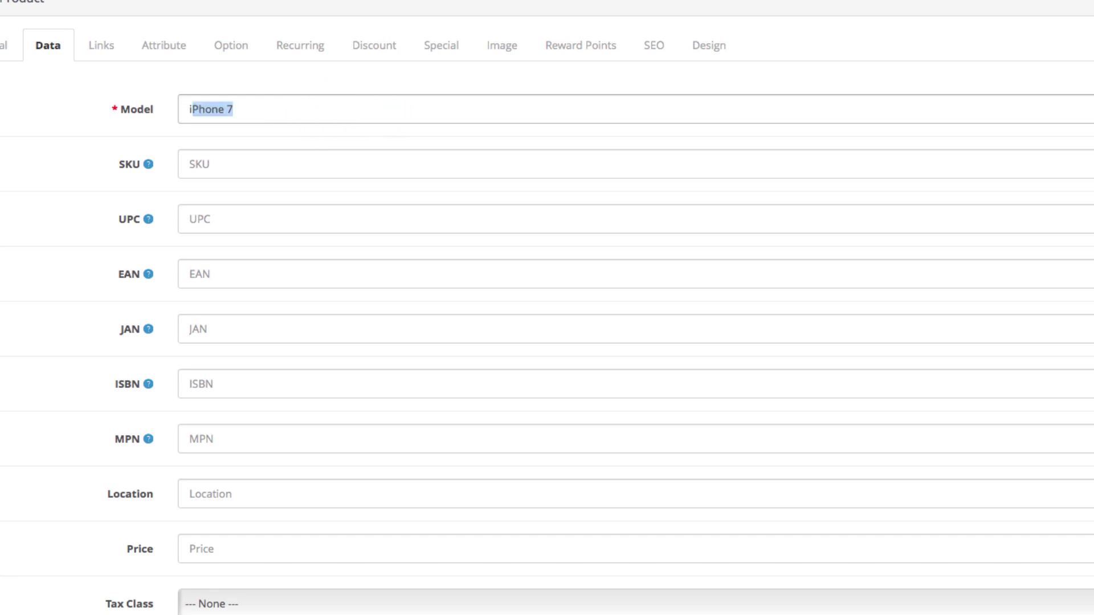
type("Phone 7")
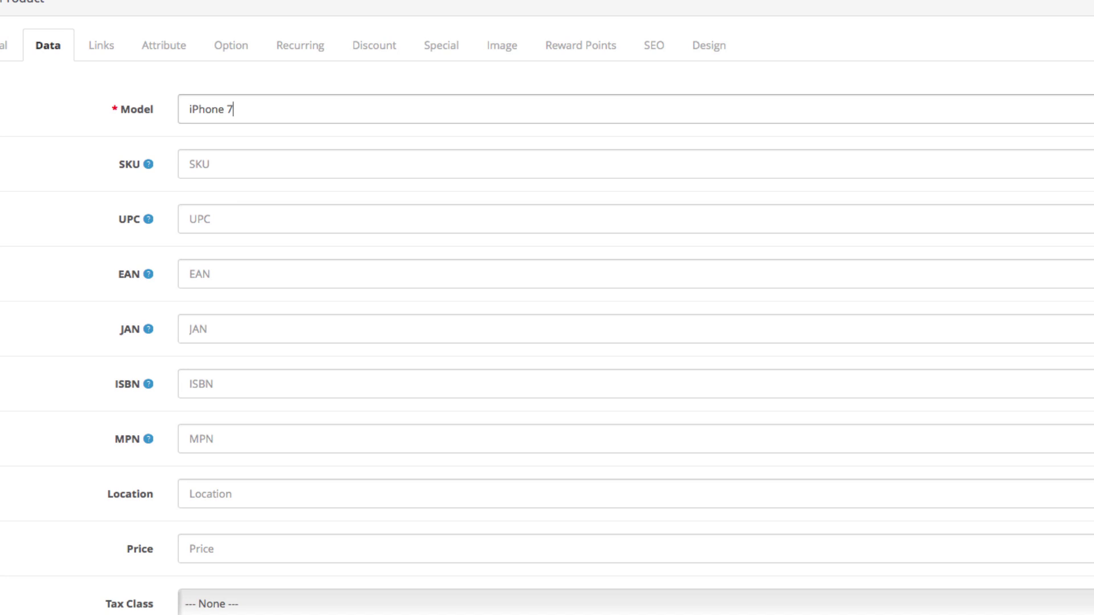
left_click(302, 108)
Set the product's price to 499.98
scroll(488, 296, "down", 1)
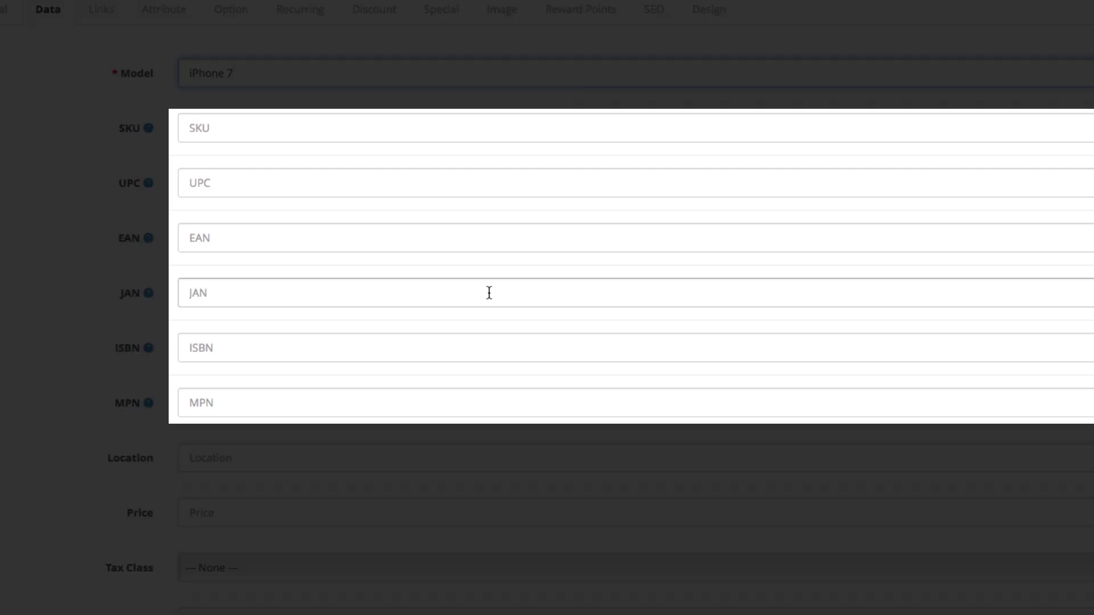
scroll(489, 293, "down", 3)
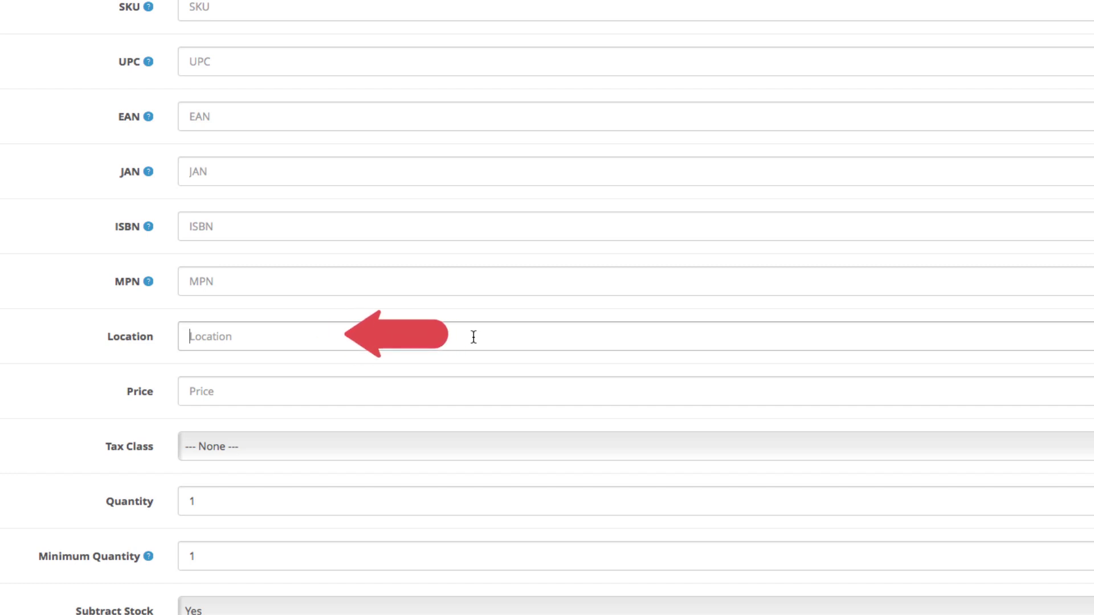
scroll(474, 337, "down", 1)
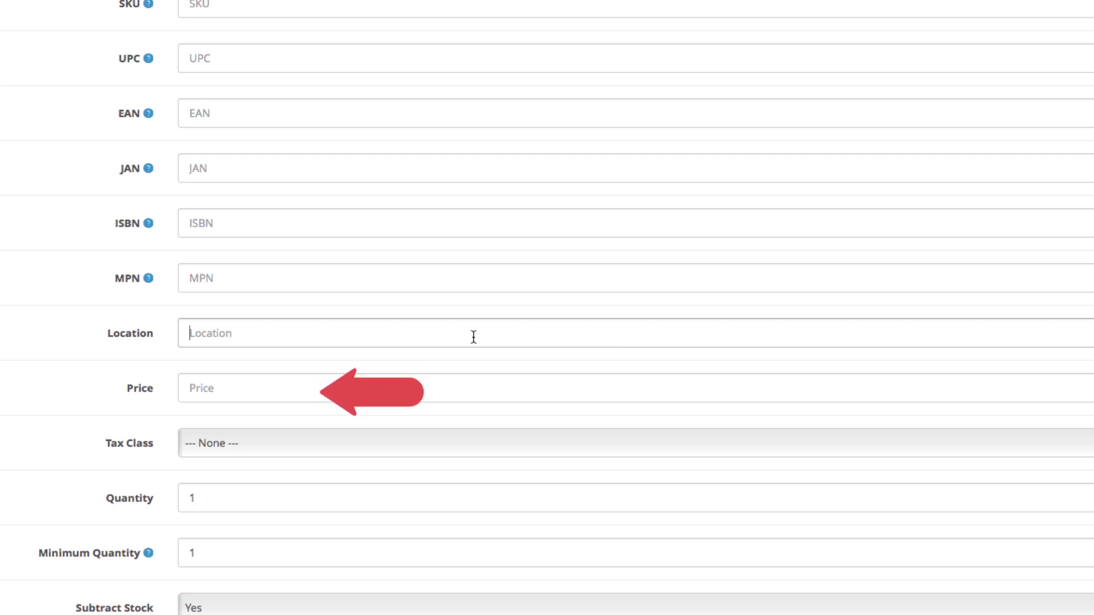
scroll(473, 337, "down", 1)
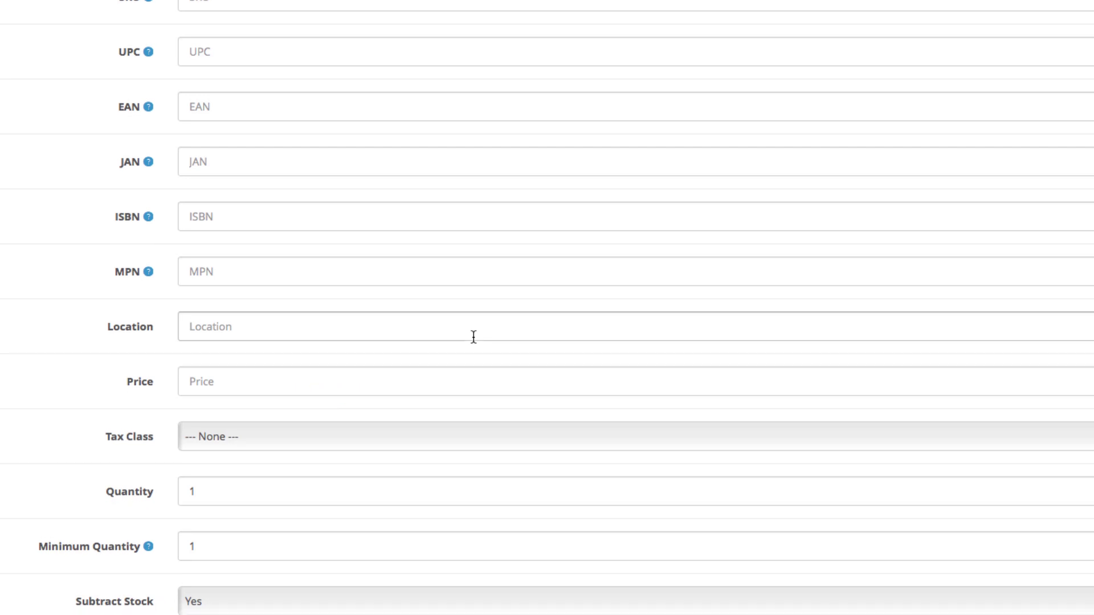
left_click(461, 359)
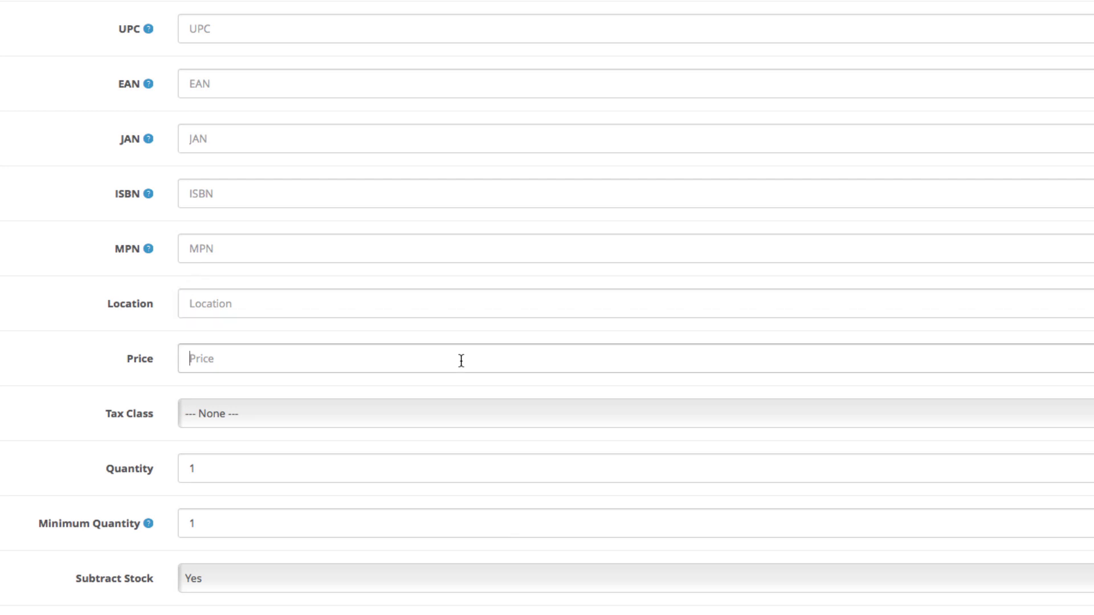
type("499.98")
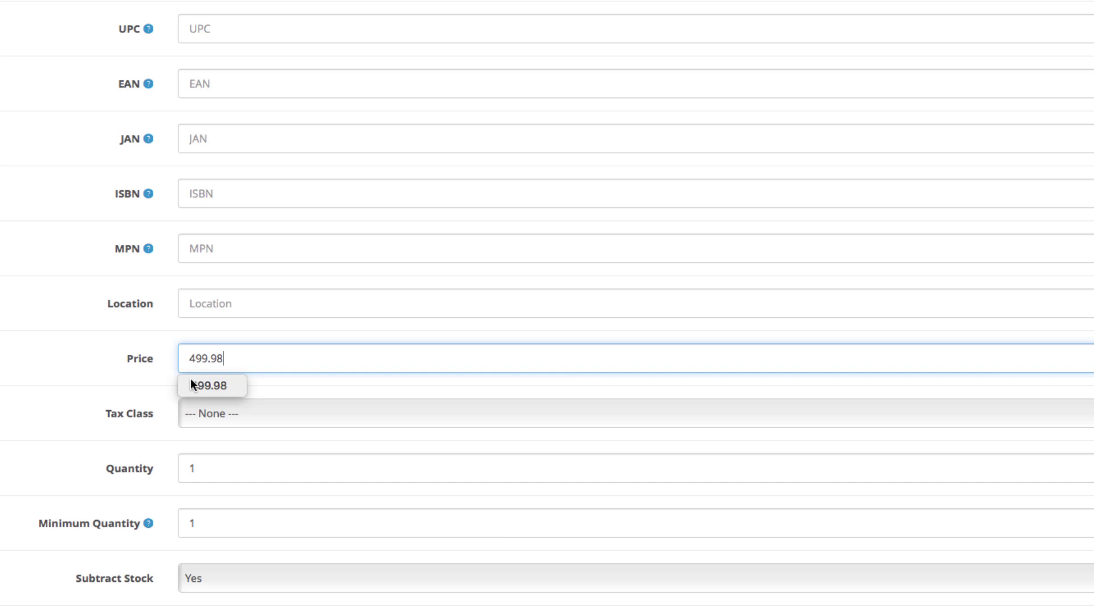
left_click(107, 388)
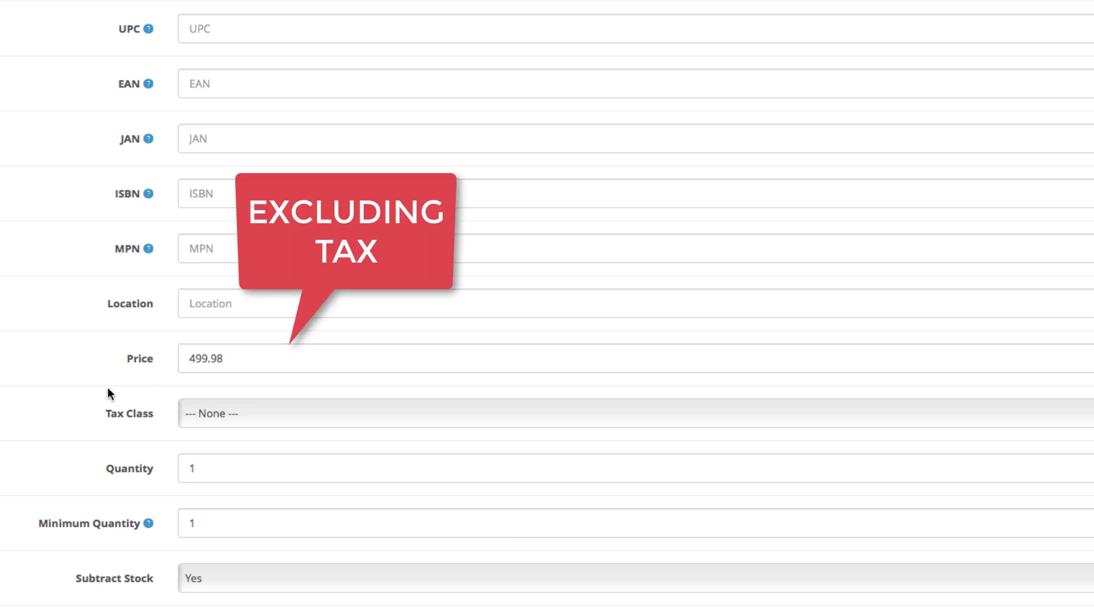
Assign the Taxable Goods tax class to the product
scroll(108, 388, "down", 1)
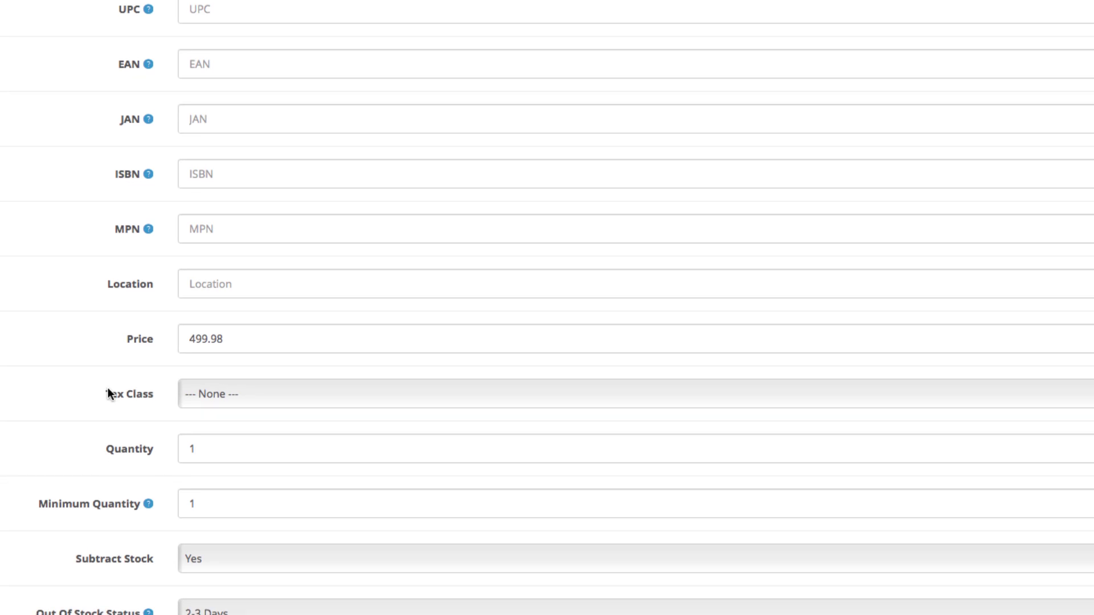
left_click(216, 389)
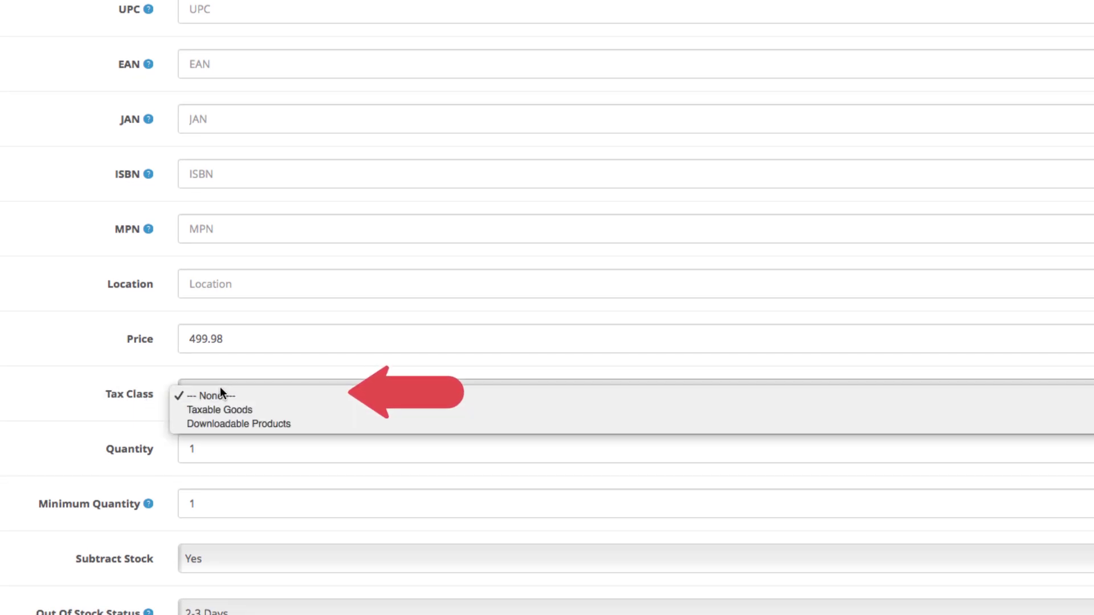
left_click(266, 409)
Set the product's available quantity to 50
scroll(267, 409, "down", 3)
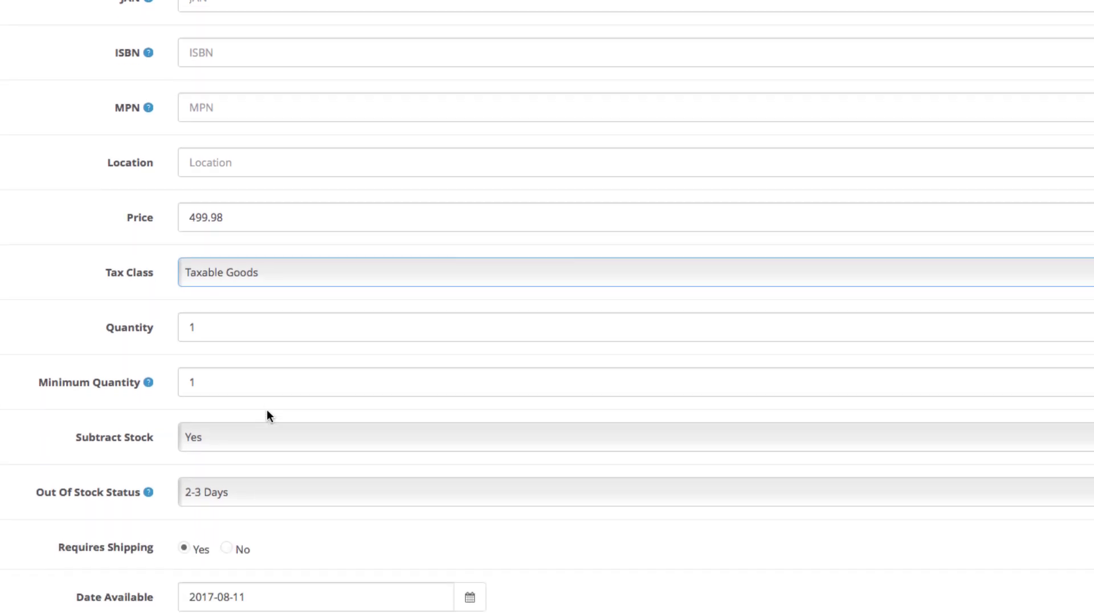
left_click(246, 328)
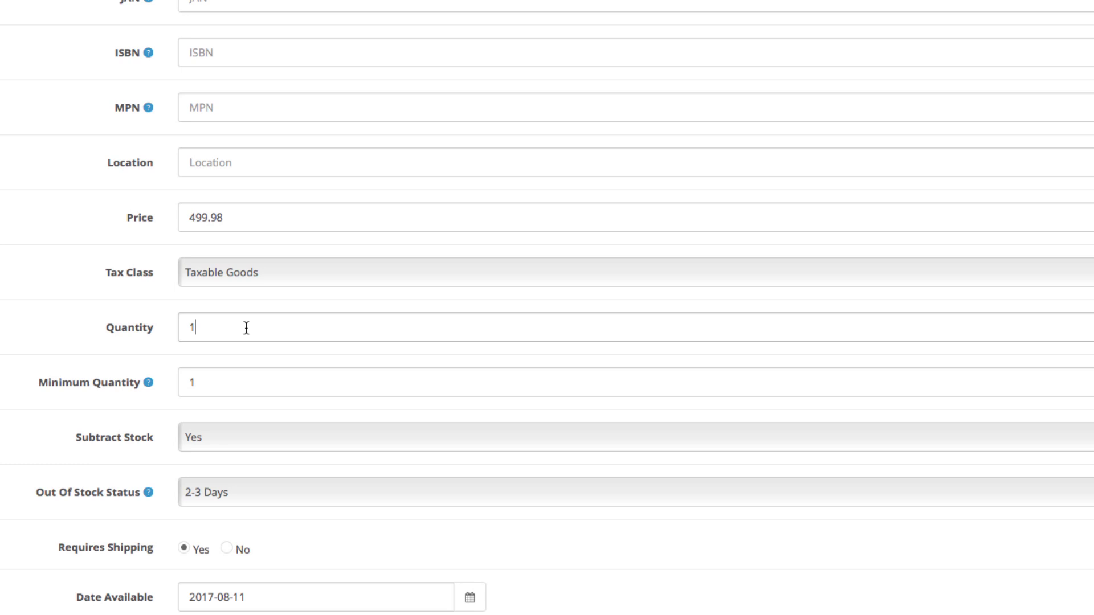
key("BackSpace")
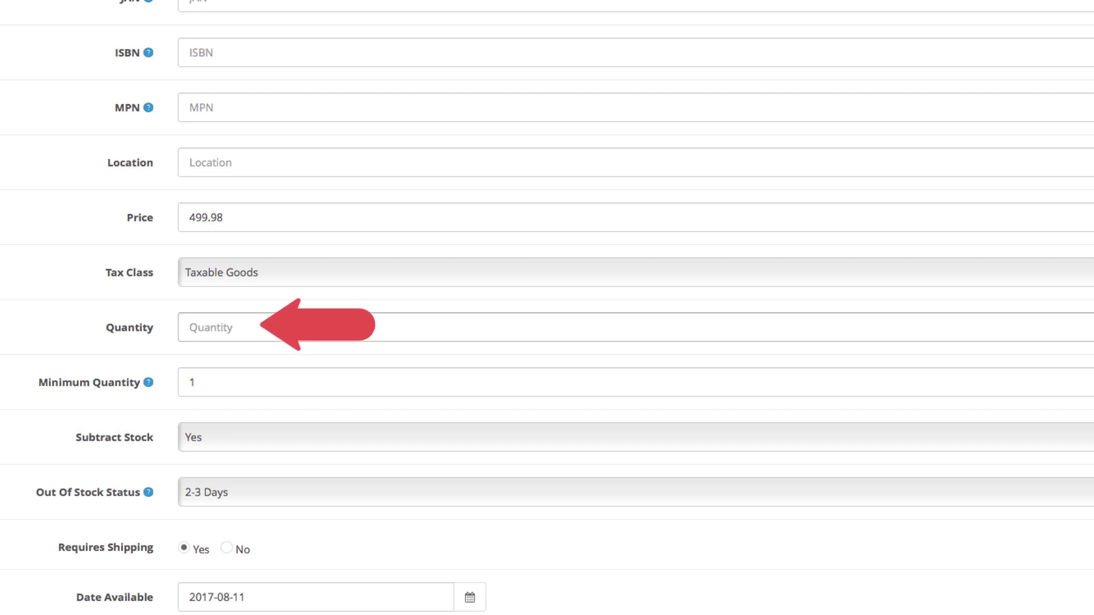
type("50")
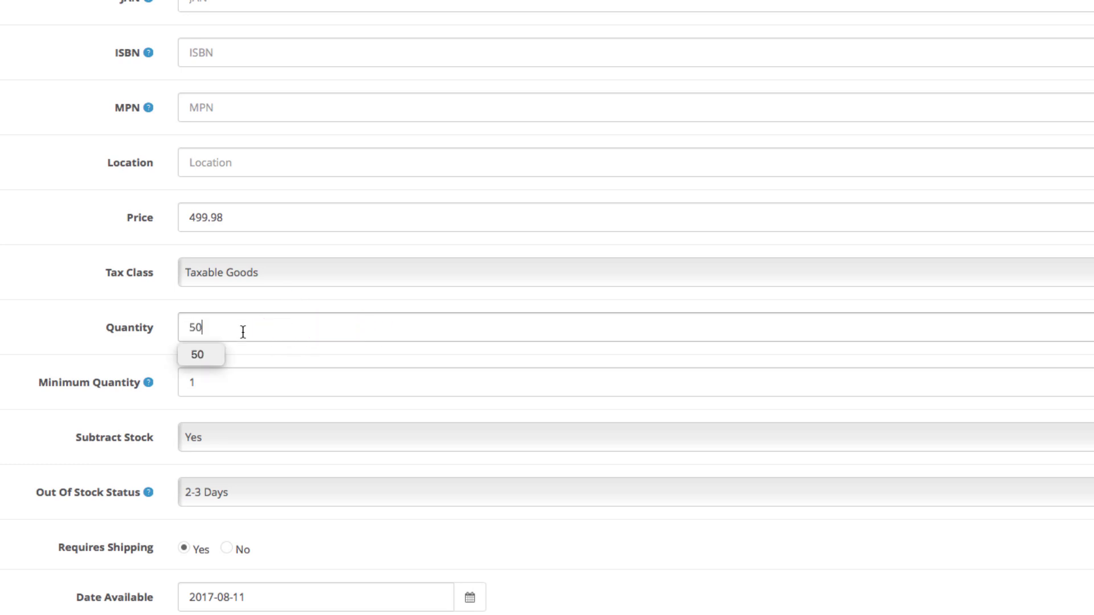
left_click(231, 358)
scroll(232, 358, "down", 1)
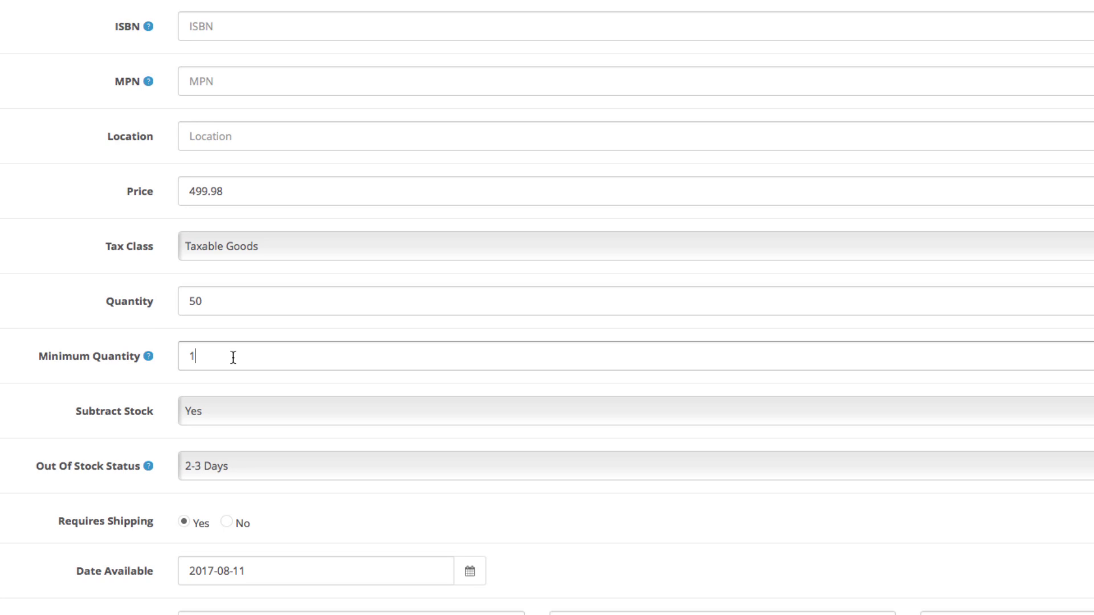
Choose Yes for Subtract Stock and set the Out Of Stock Status to In Stock
scroll(234, 357, "down", 5)
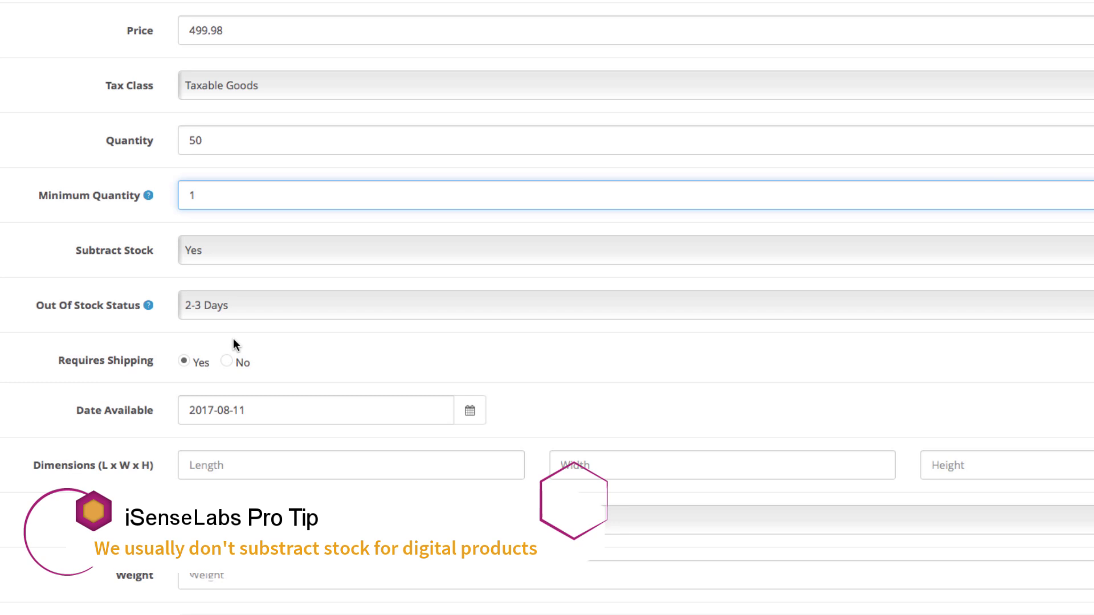
left_click(254, 246)
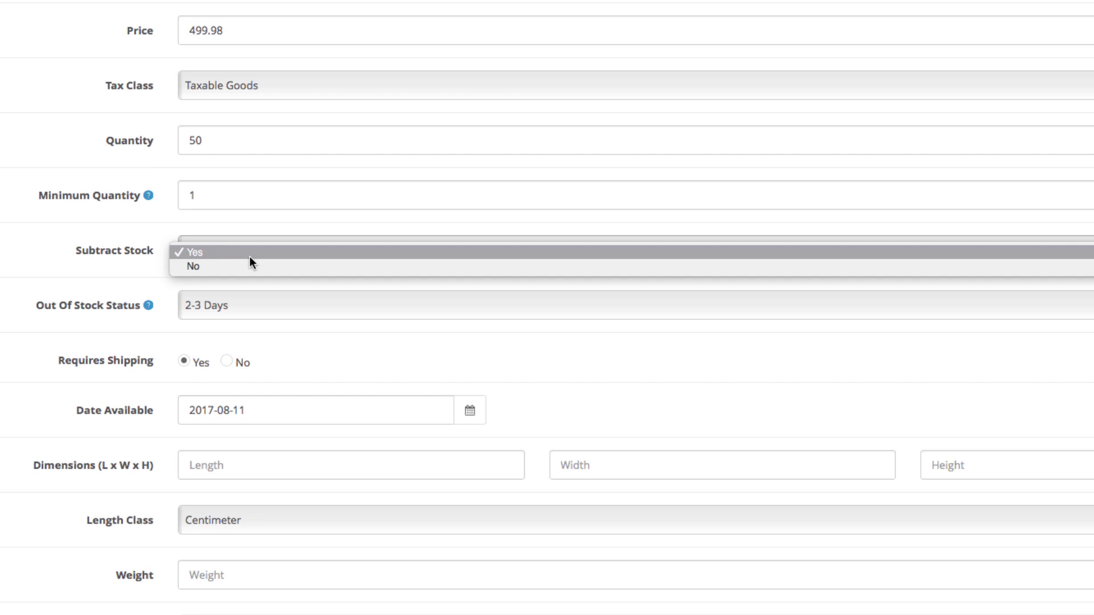
left_click(249, 257)
scroll(250, 258, "down", 2)
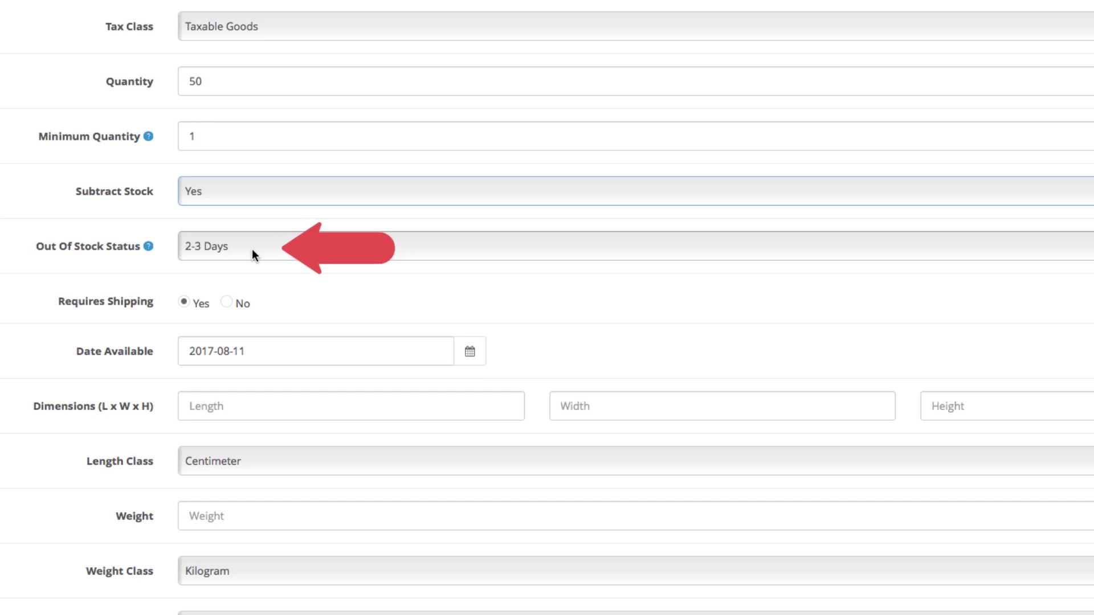
left_click(252, 250)
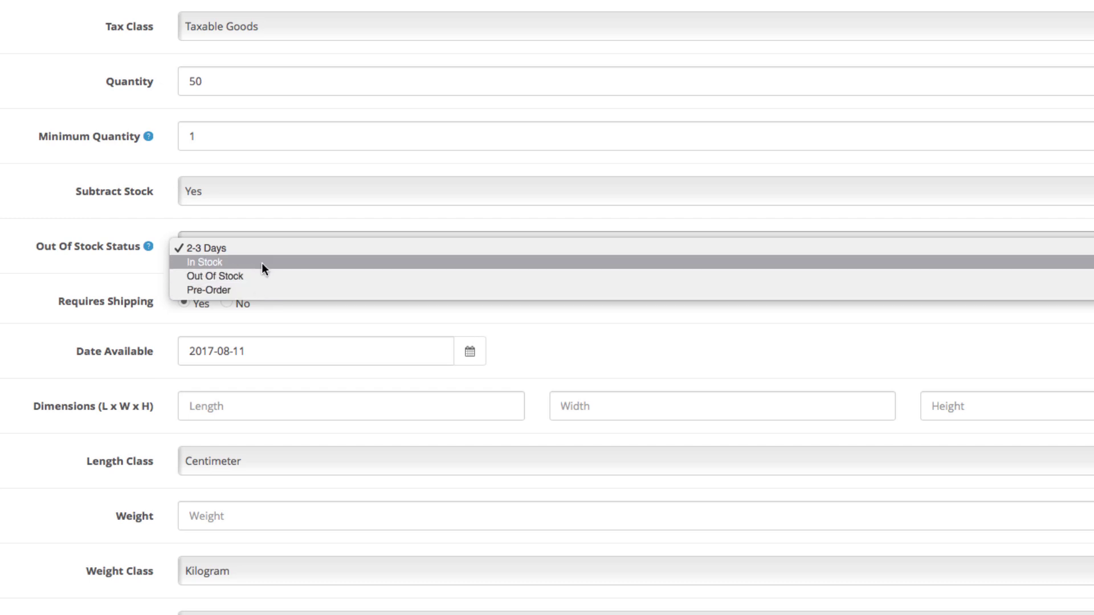
left_click(262, 263)
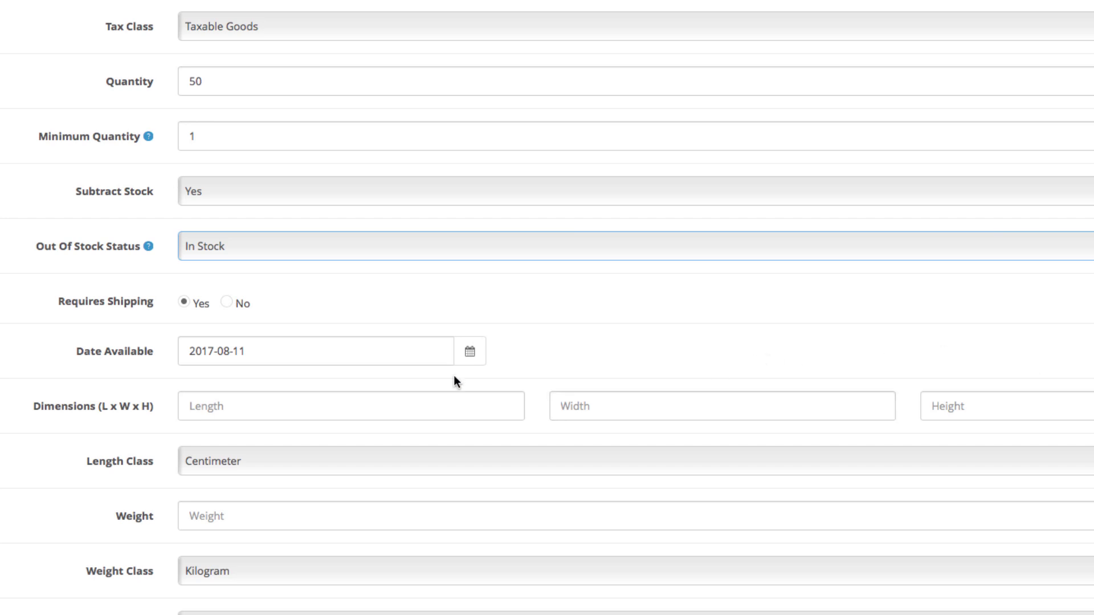
Review the Requires Shipping choices, keeping Yes selected, and look at the Date Available calendar
left_click(226, 301)
left_click(185, 302)
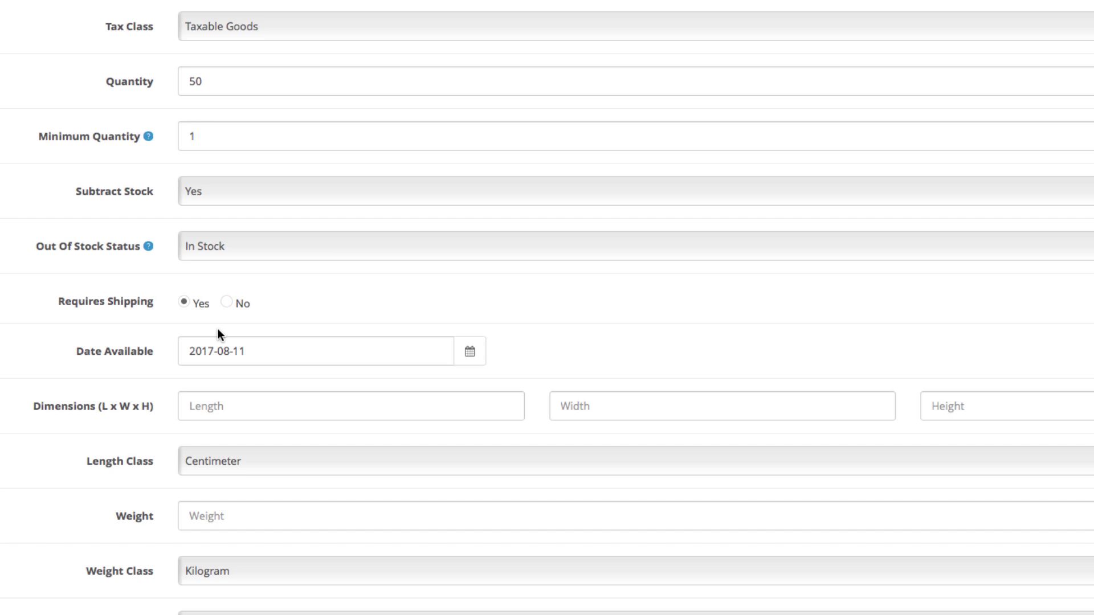
left_click(470, 352)
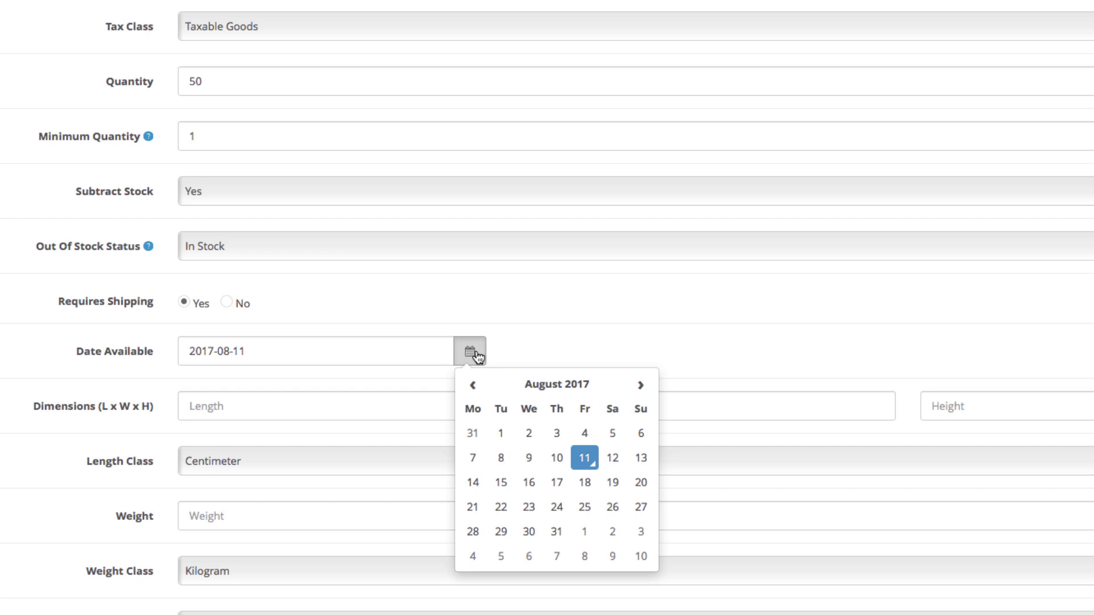
left_click(477, 354)
scroll(477, 353, "down", 2)
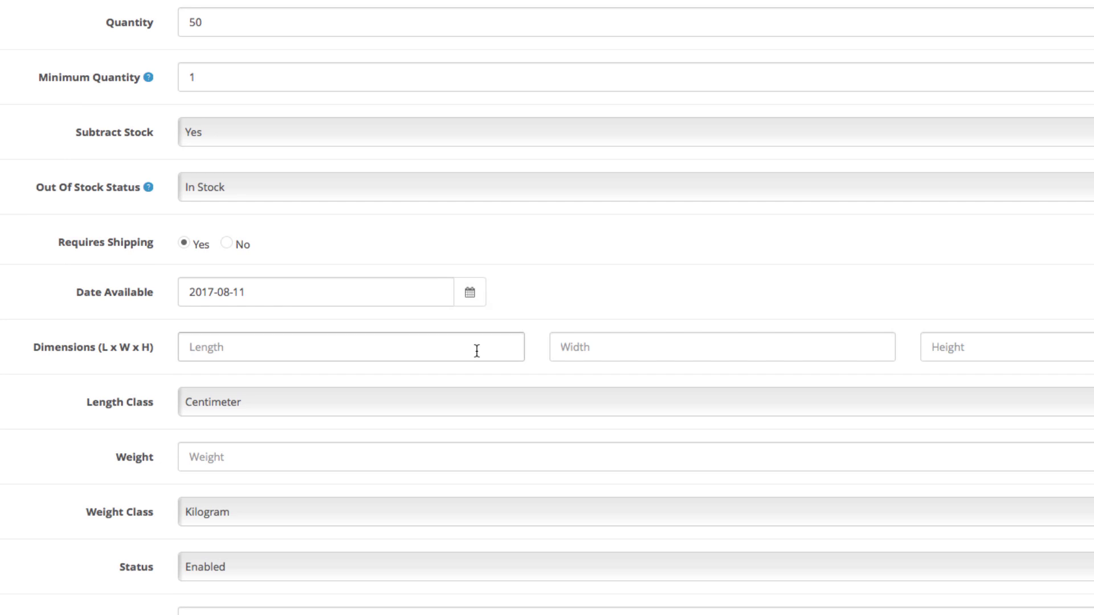
Choose Enabled as the product's status
scroll(477, 351, "down", 3)
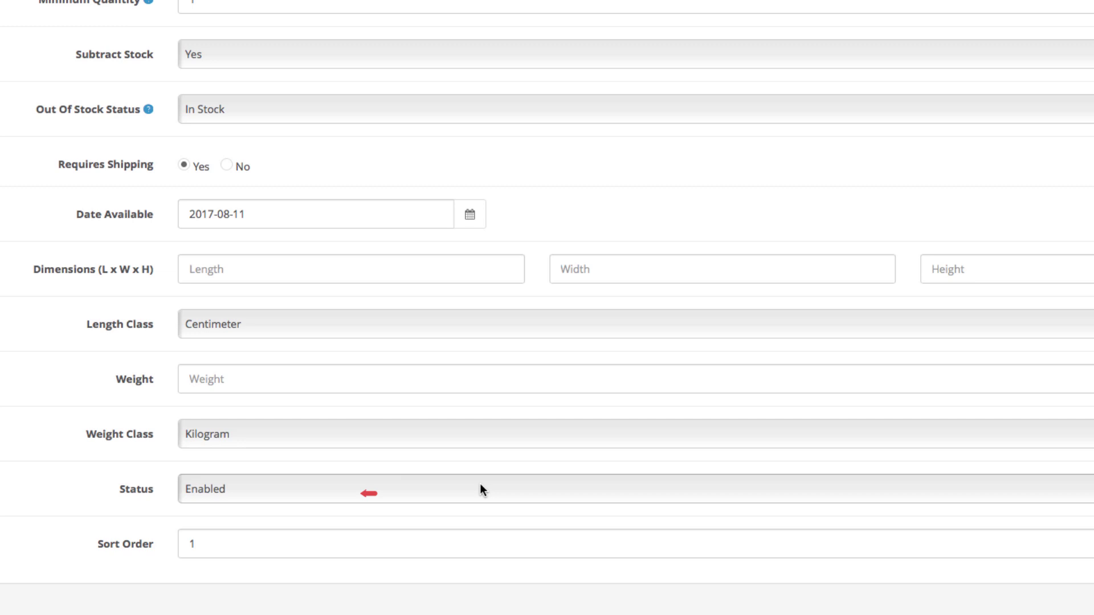
left_click(481, 485)
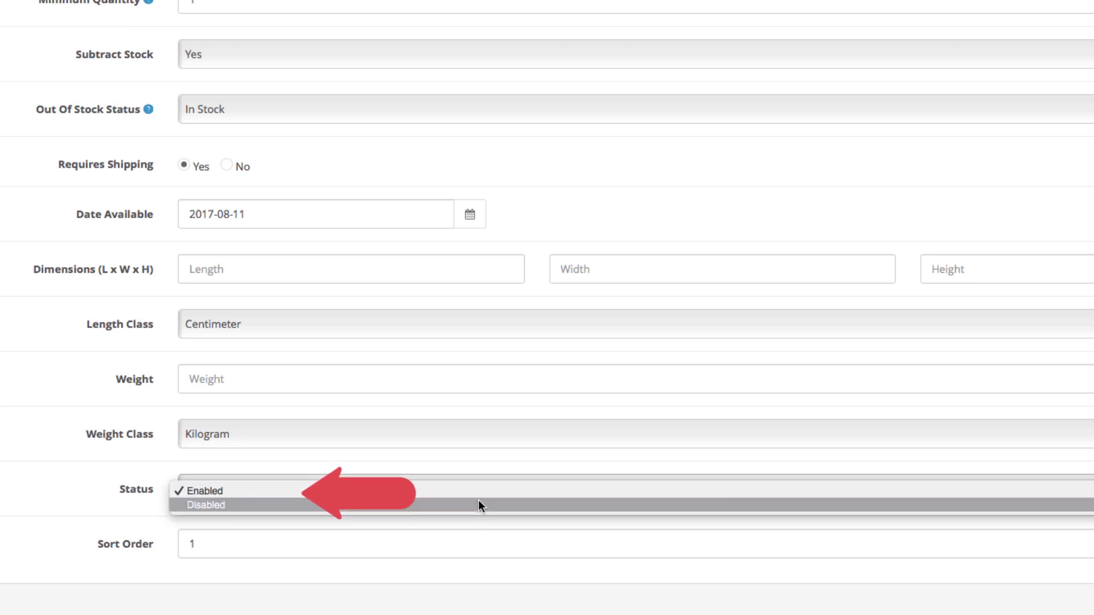
left_click(477, 491)
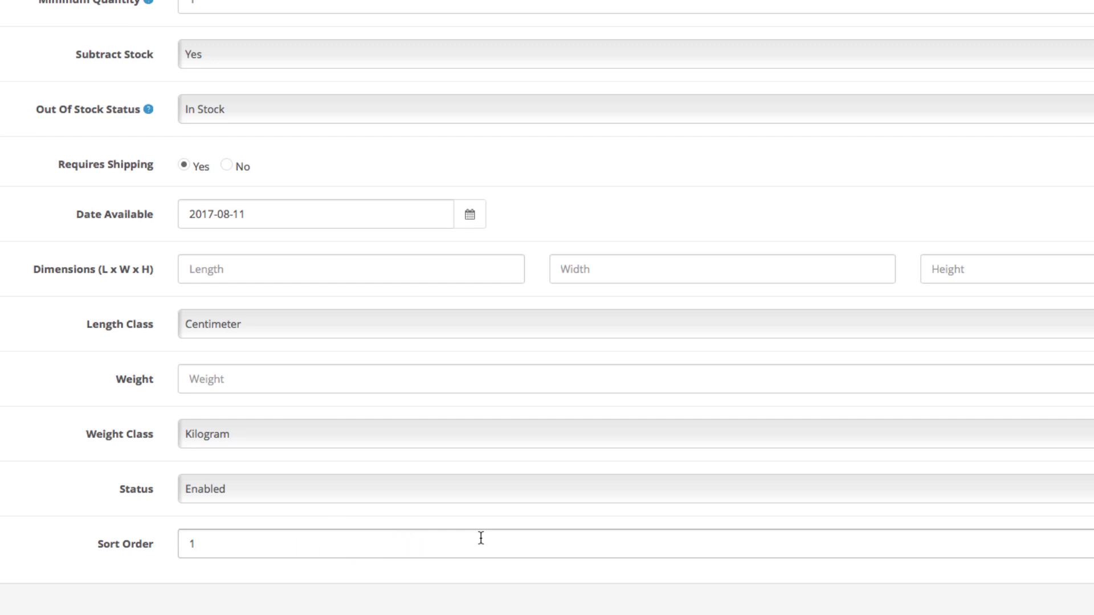
In the product's links, set the manufacturer to Apple and add the Phones & PDAs category
scroll(481, 538, "up", 5)
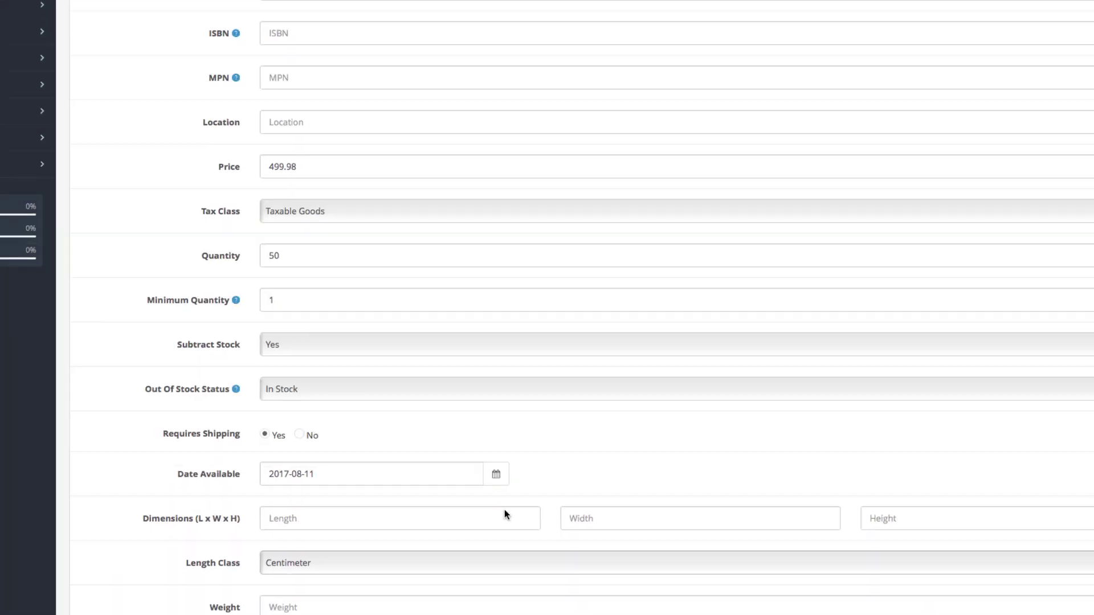
scroll(504, 514, "up", 10)
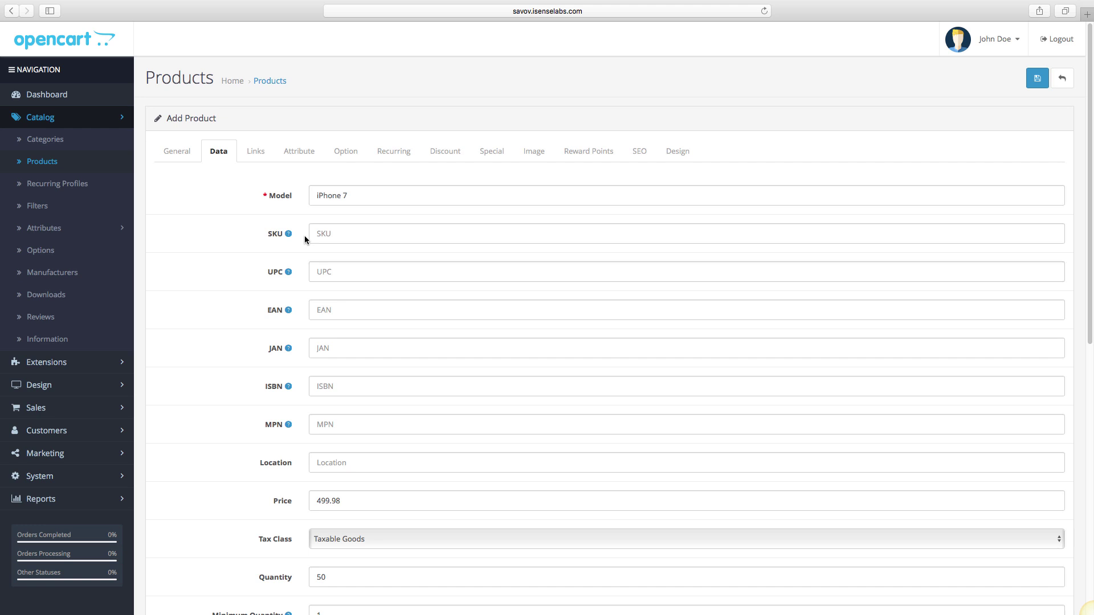
left_click(256, 152)
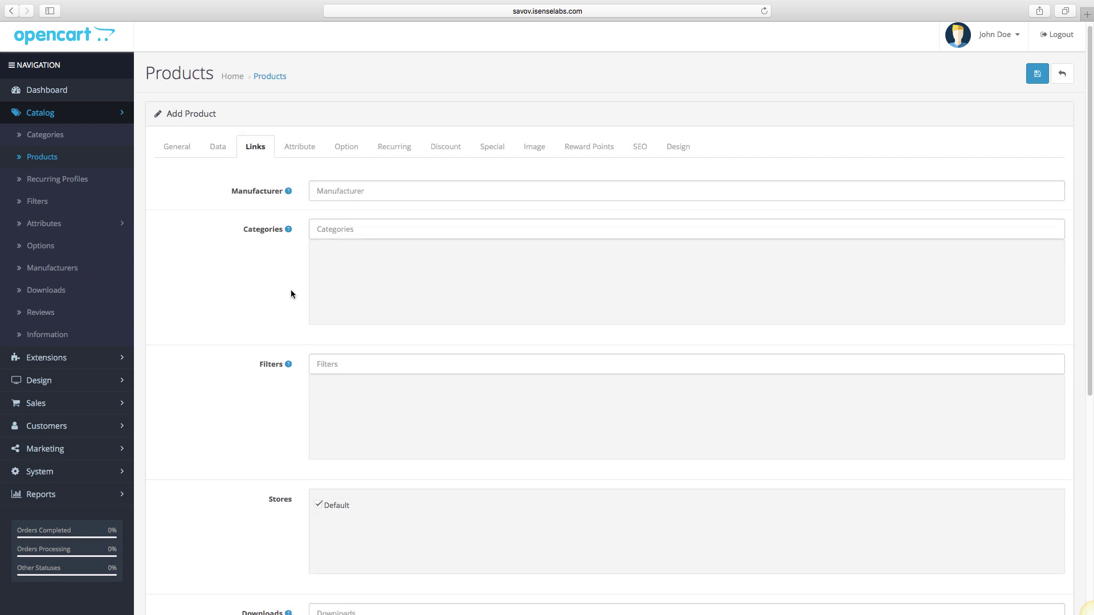
scroll(291, 294, "down", 1)
scroll(291, 294, "down", 3)
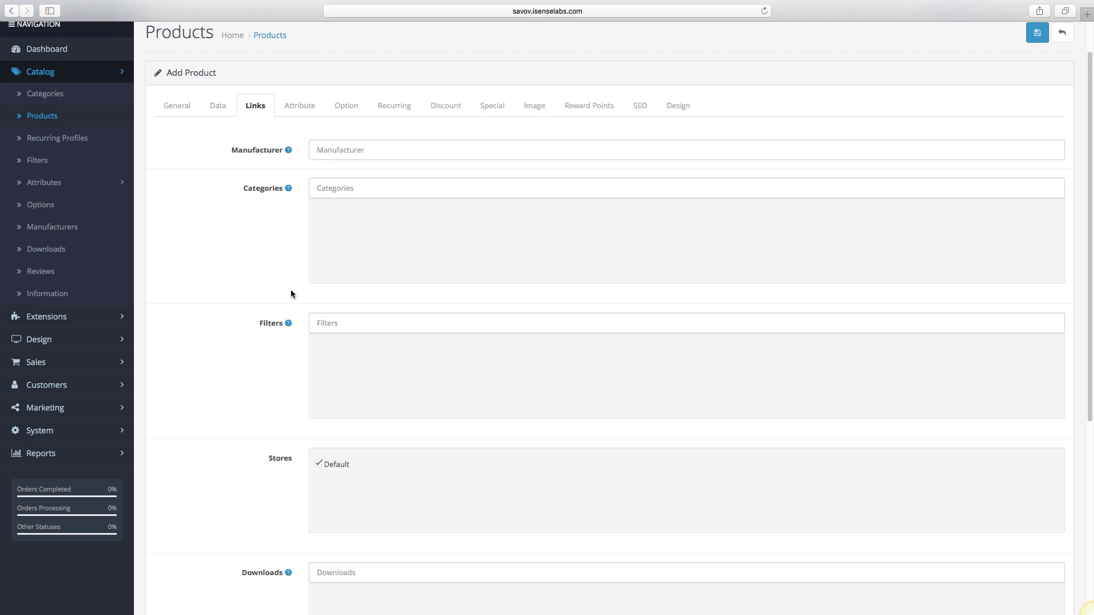
scroll(291, 294, "down", 4)
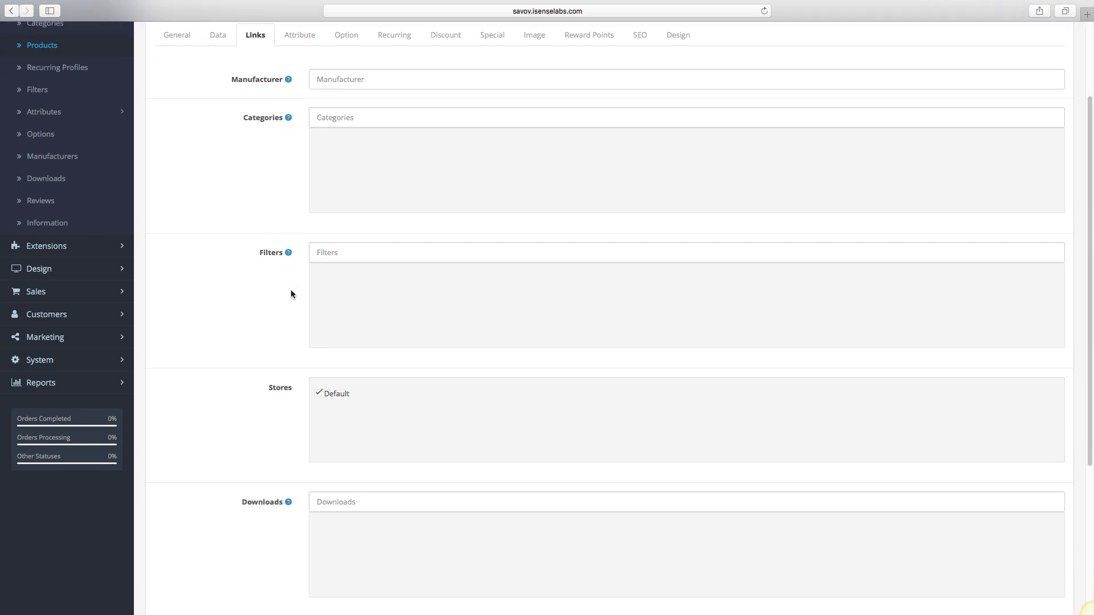
left_click(369, 78)
type("Apple")
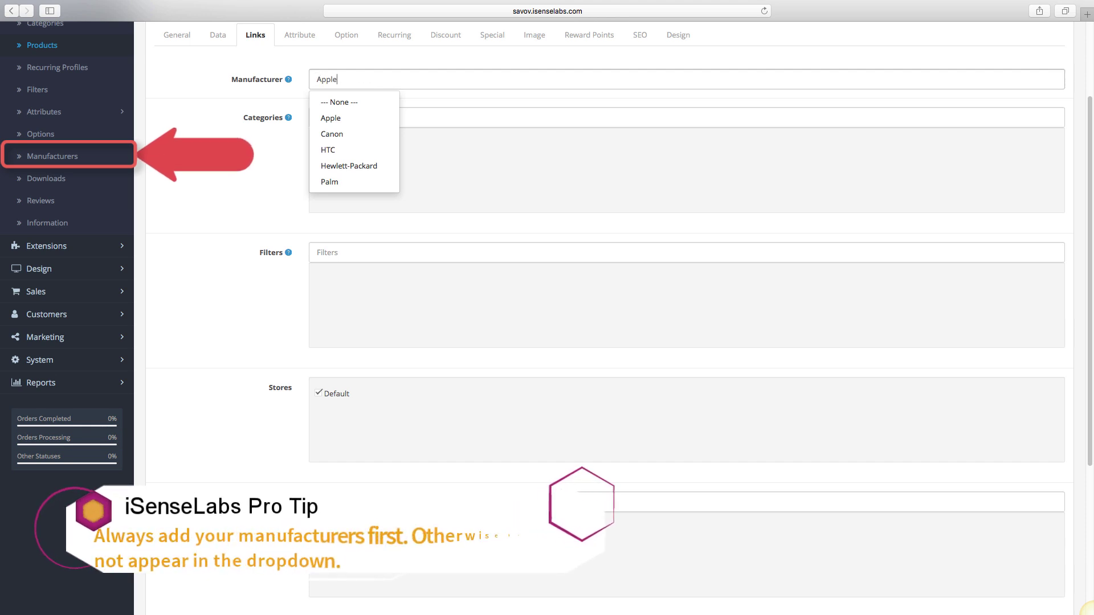
left_click(364, 120)
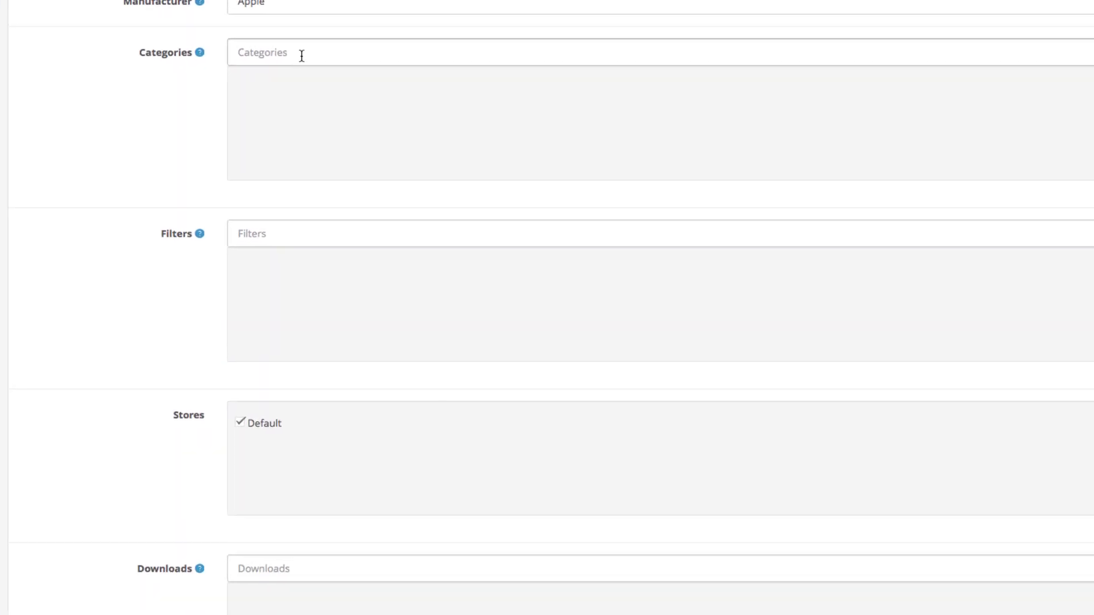
type("ph")
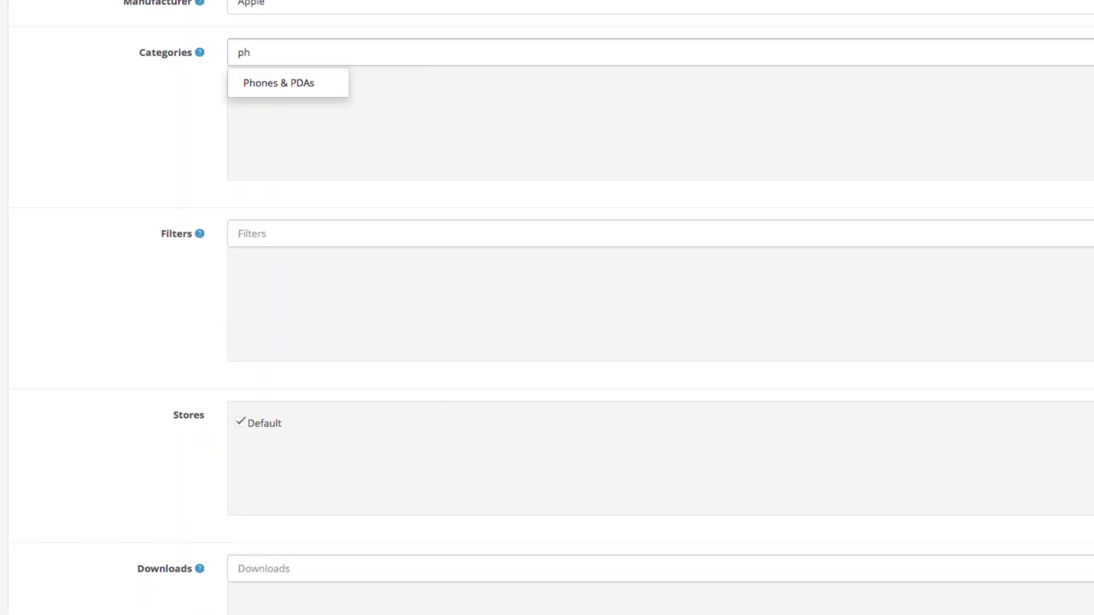
left_click(296, 83)
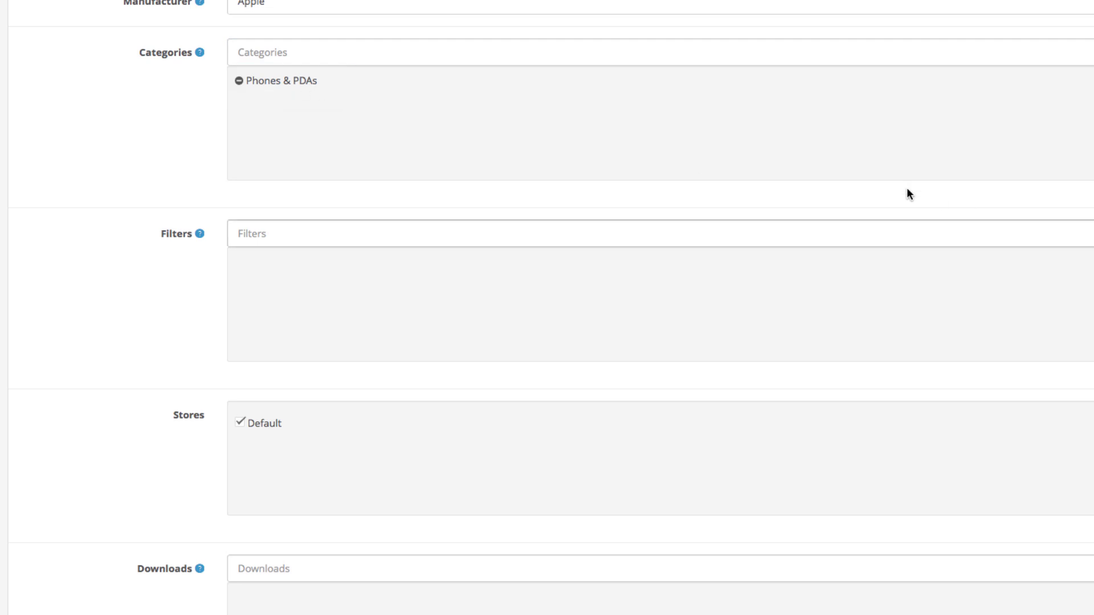
Add the filters Memory > 32 GB, Memory > 128 GB and Memory > 256 GB to the product
scroll(342, 188, "down", 1)
left_click(300, 224)
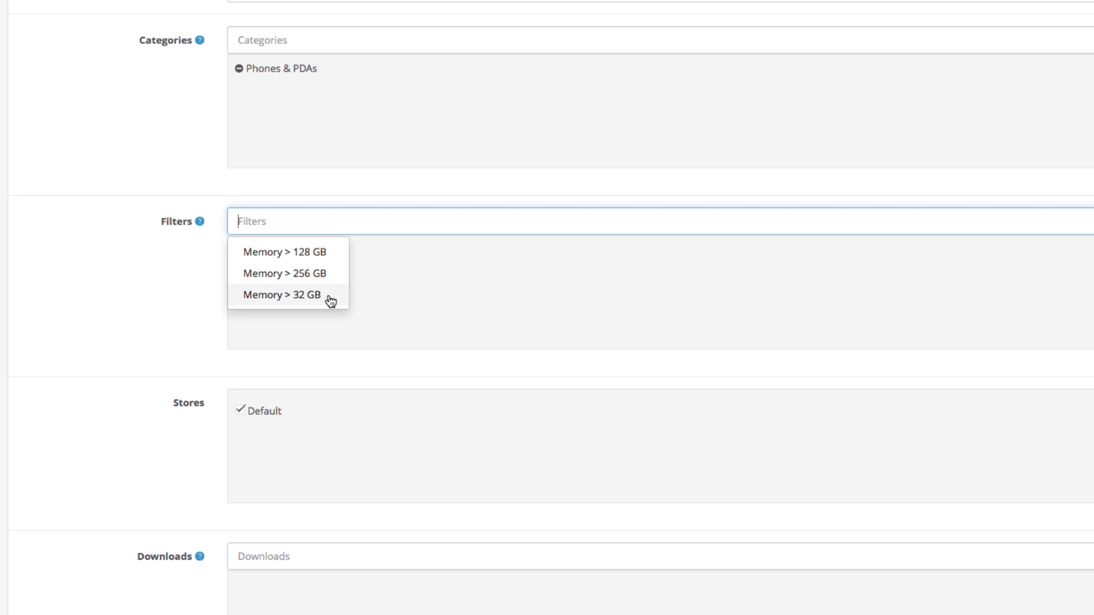
left_click(329, 297)
left_click(335, 226)
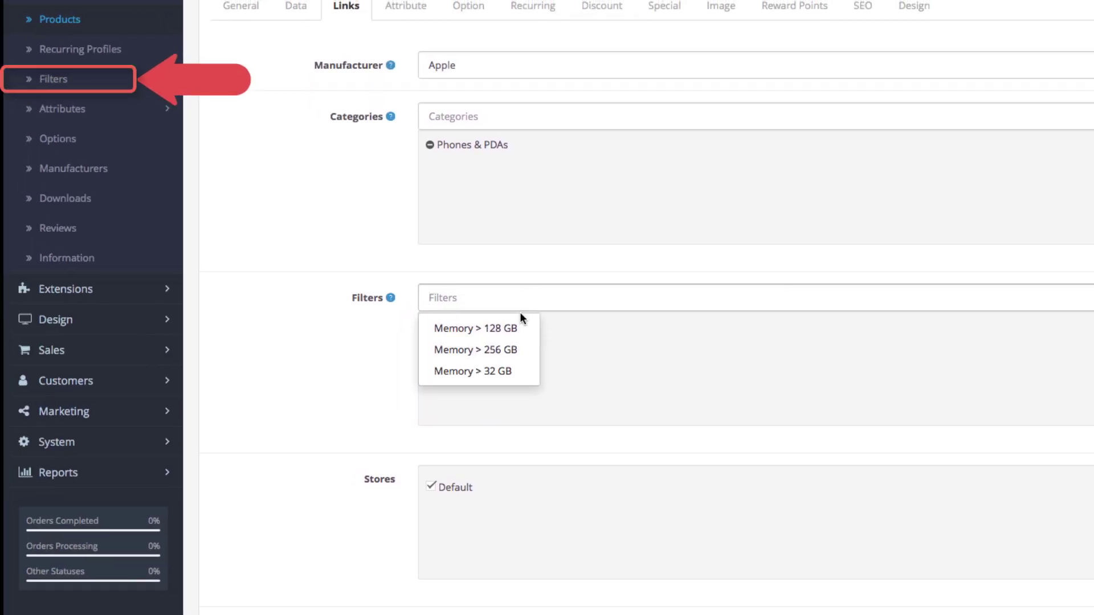
left_click(513, 327)
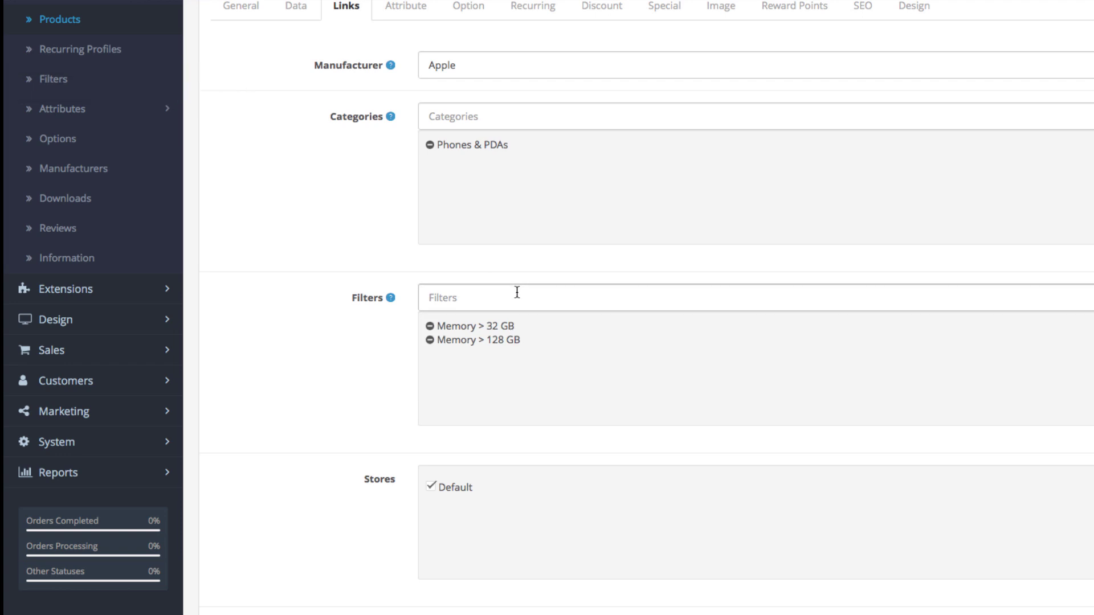
left_click(517, 292)
left_click(510, 349)
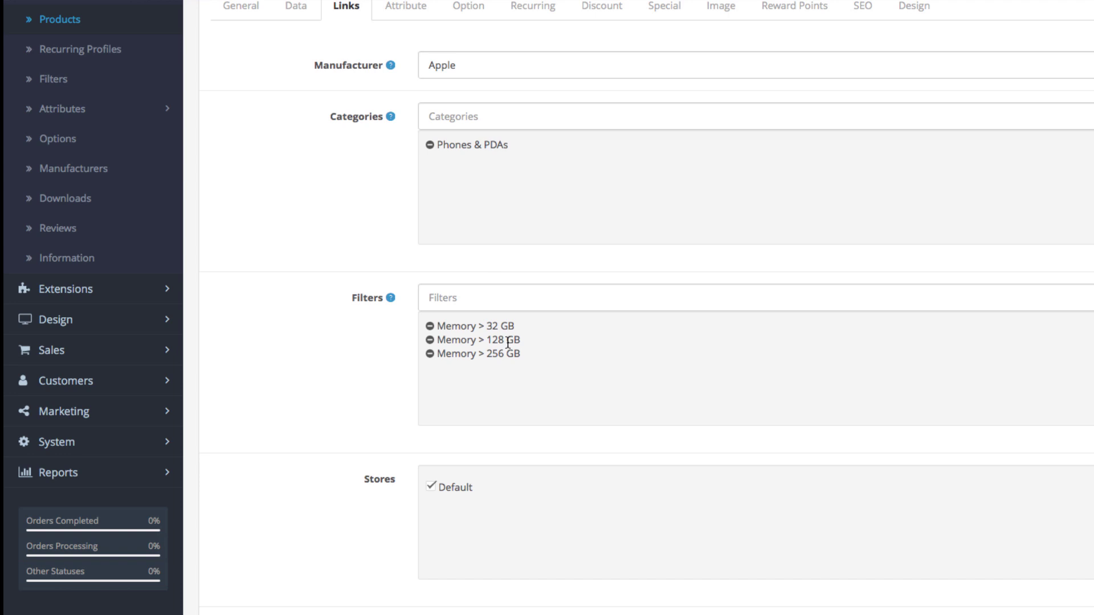
Add iPod Classic as a related product
scroll(508, 343, "down", 1)
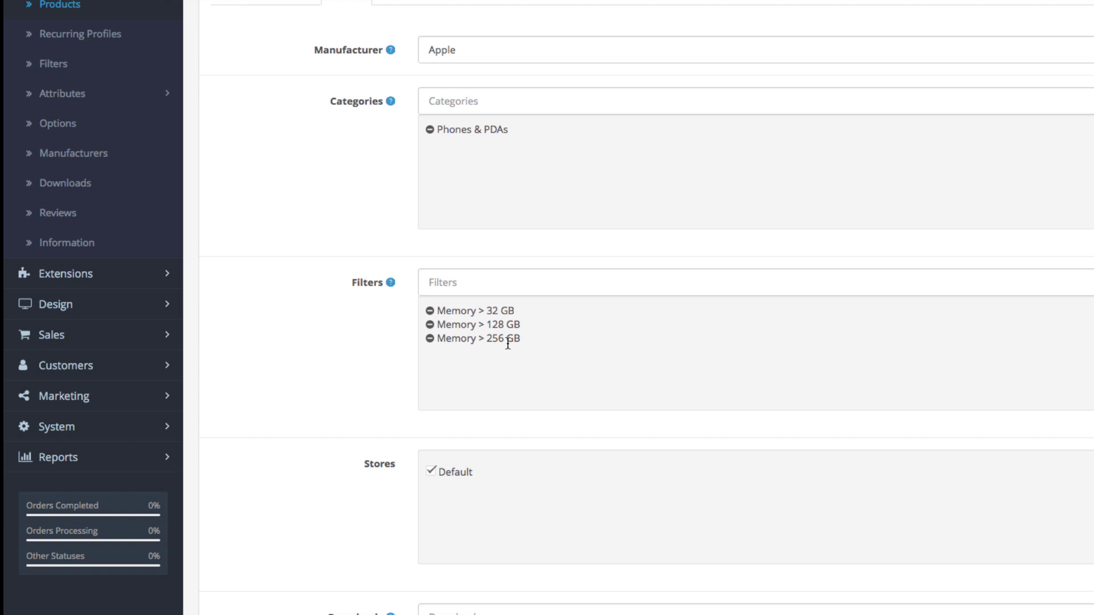
scroll(508, 343, "down", 2)
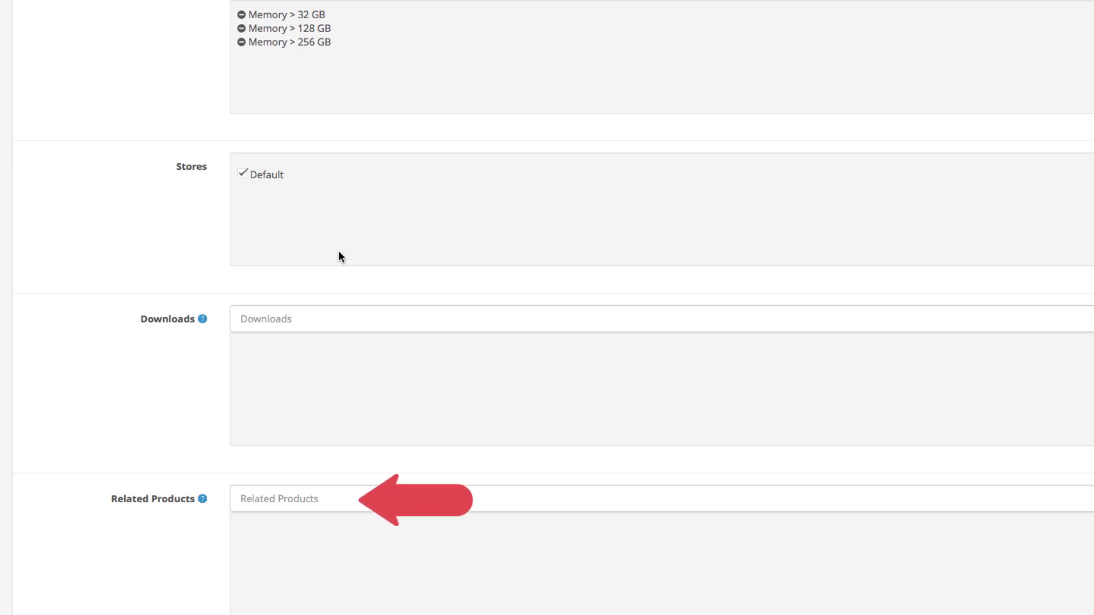
scroll(339, 254, "down", 3)
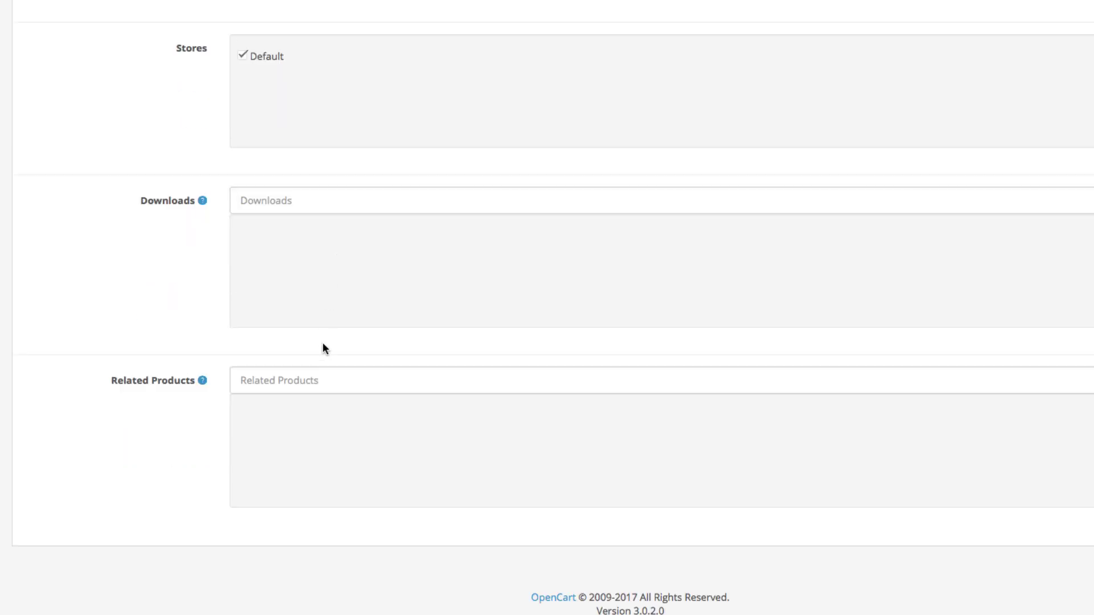
left_click(335, 382)
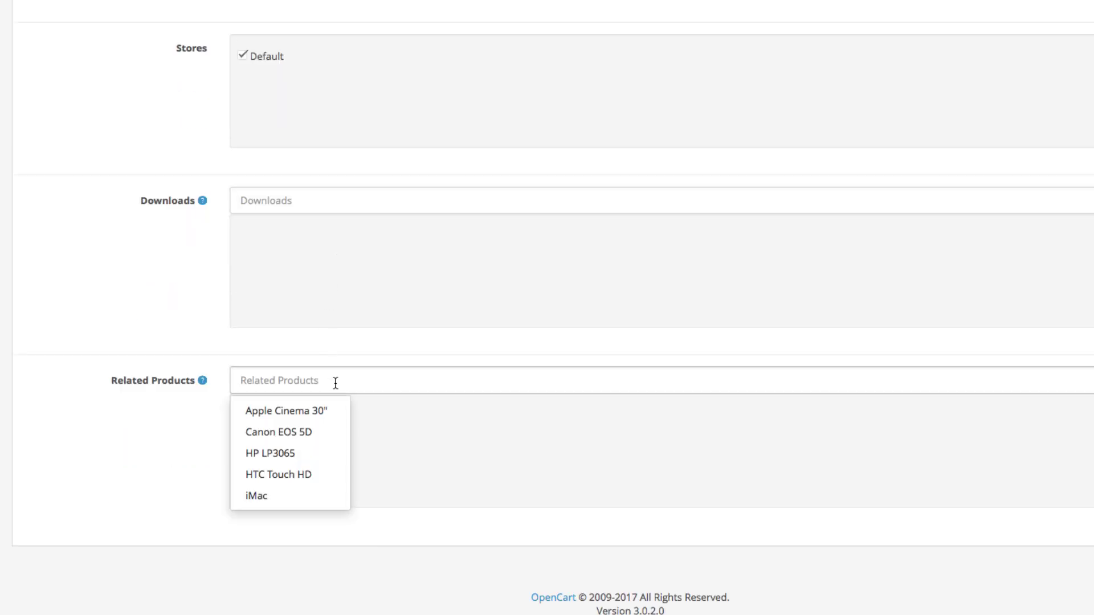
type("ipod")
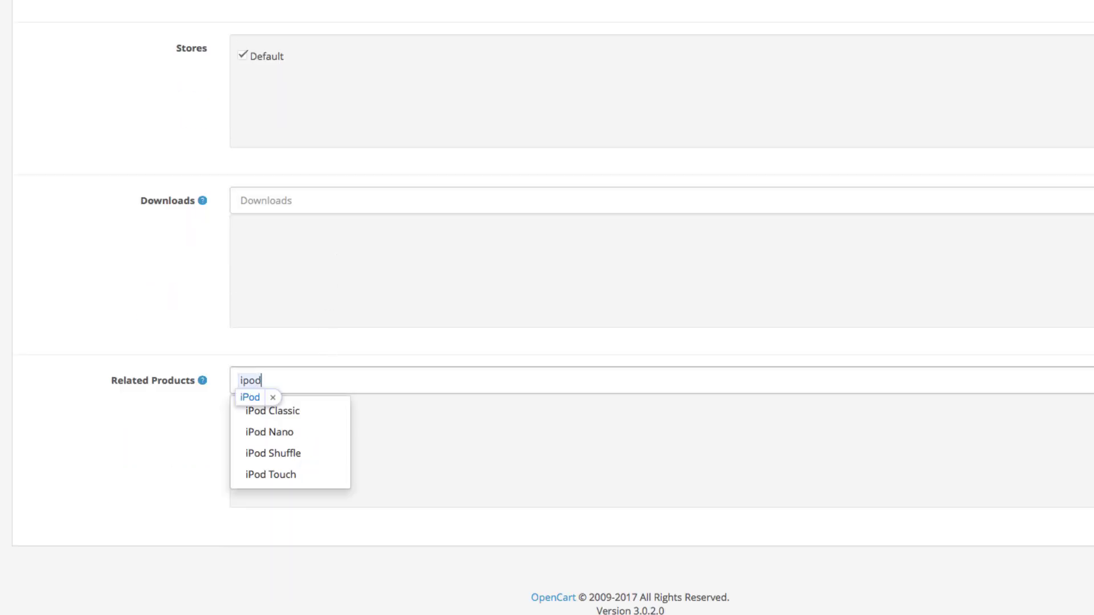
left_click(317, 411)
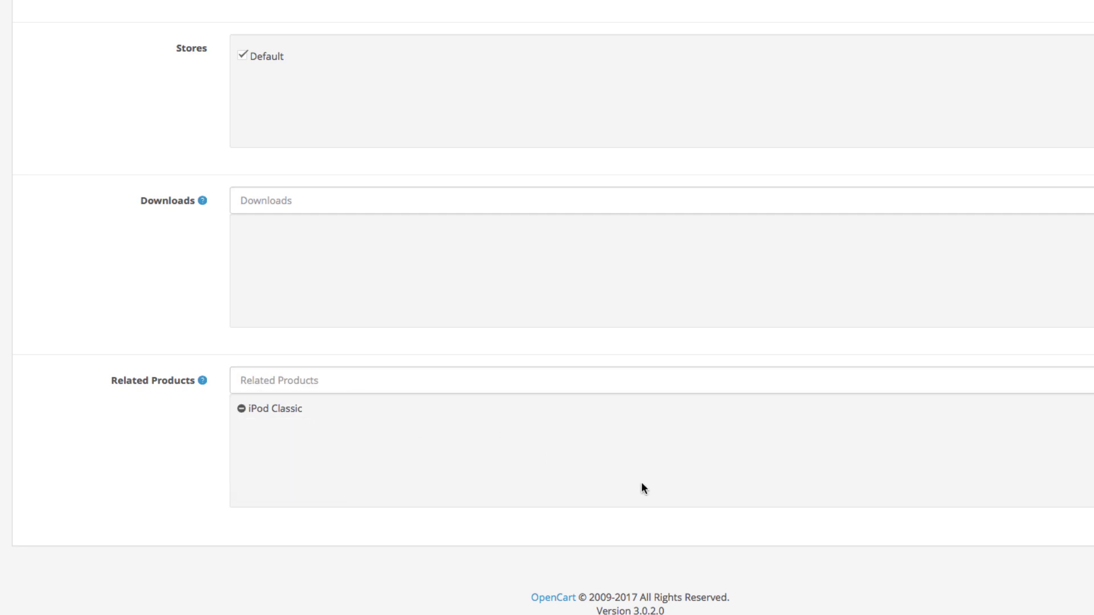
Add the Processor attribute Clockspeed to the product with the text "2.34 GHz"
scroll(644, 488, "up", 5)
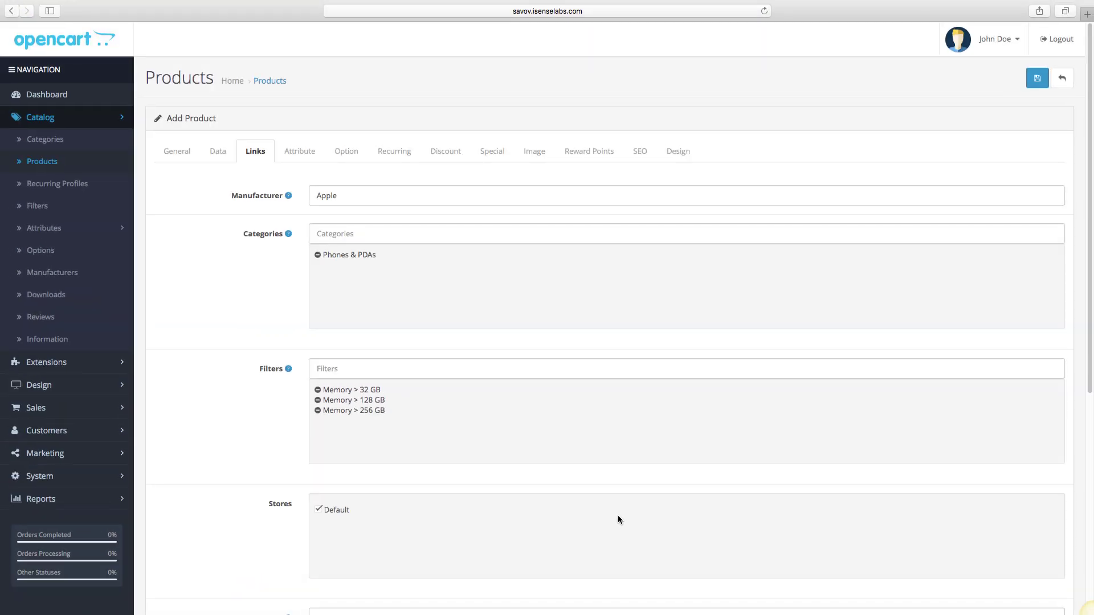
left_click(298, 151)
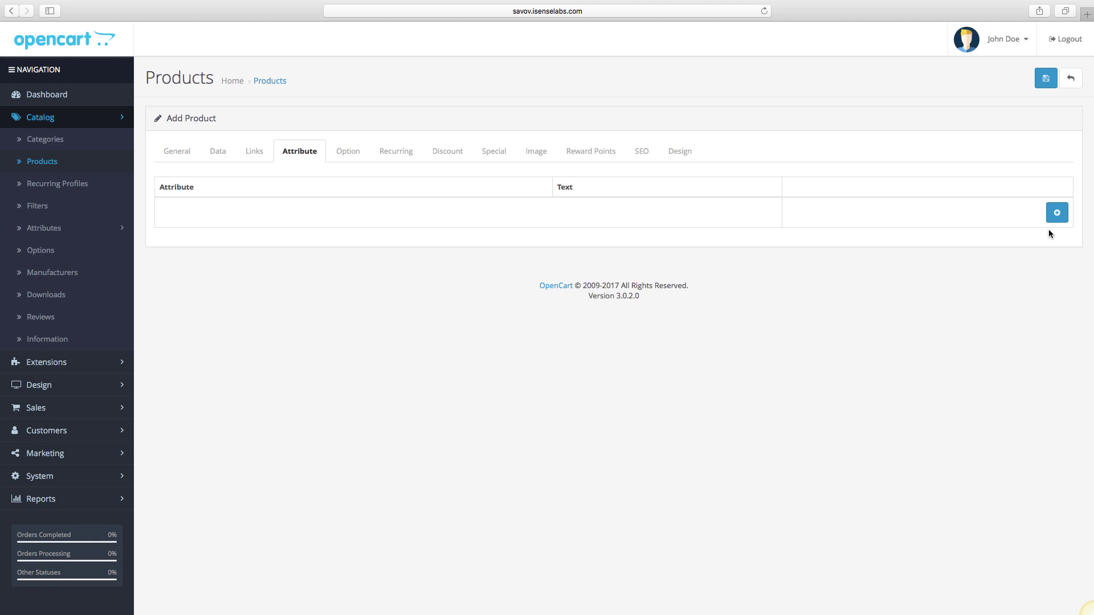
left_click(1058, 213)
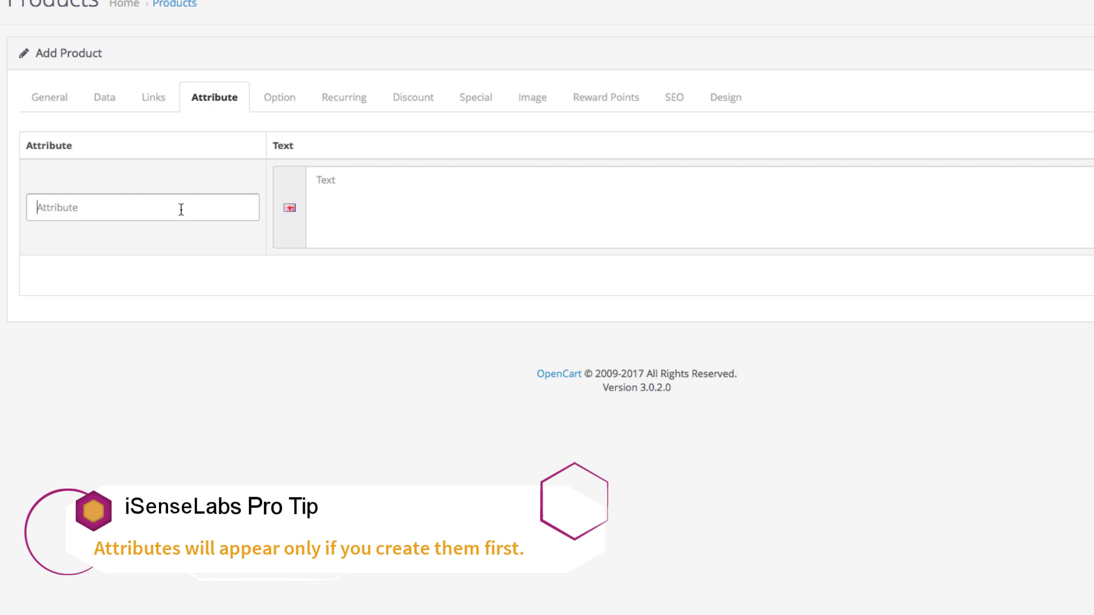
left_click(182, 208)
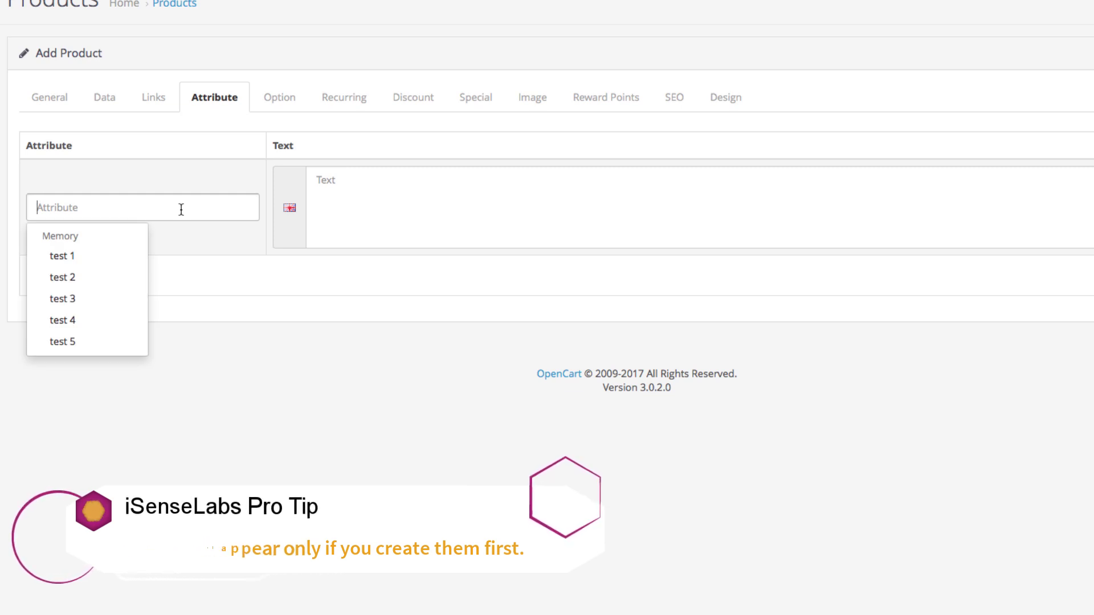
type("clocl")
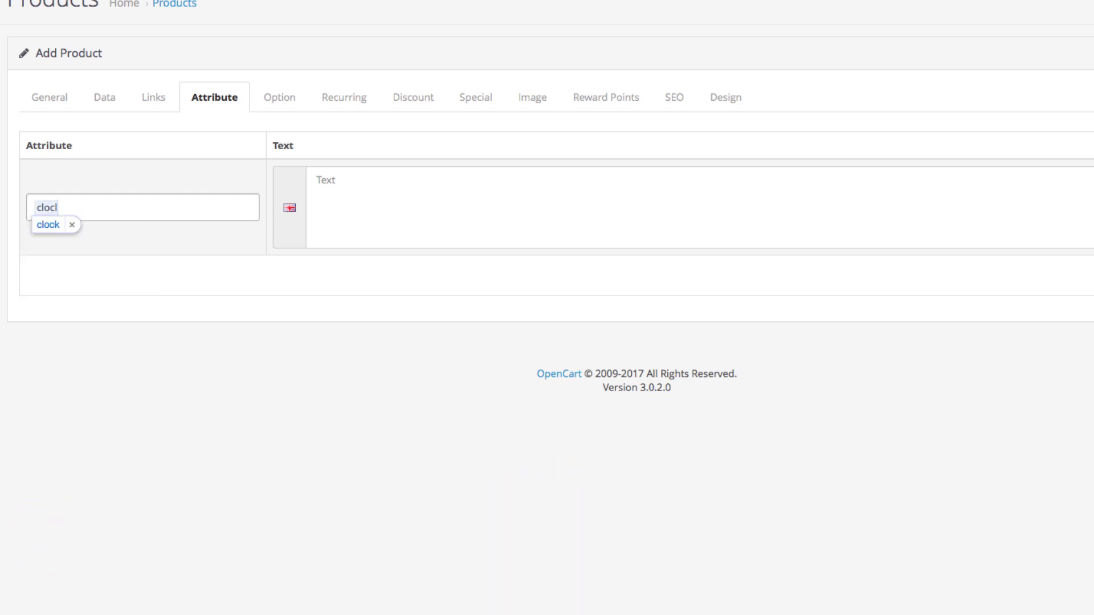
key("BackSpace")
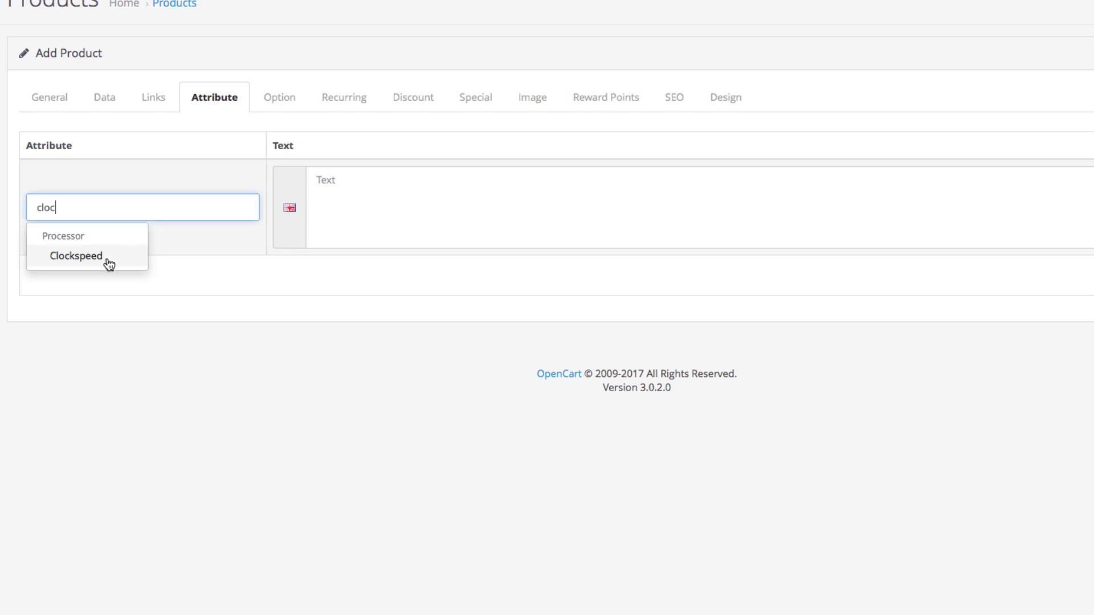
left_click(108, 262)
left_click(376, 202)
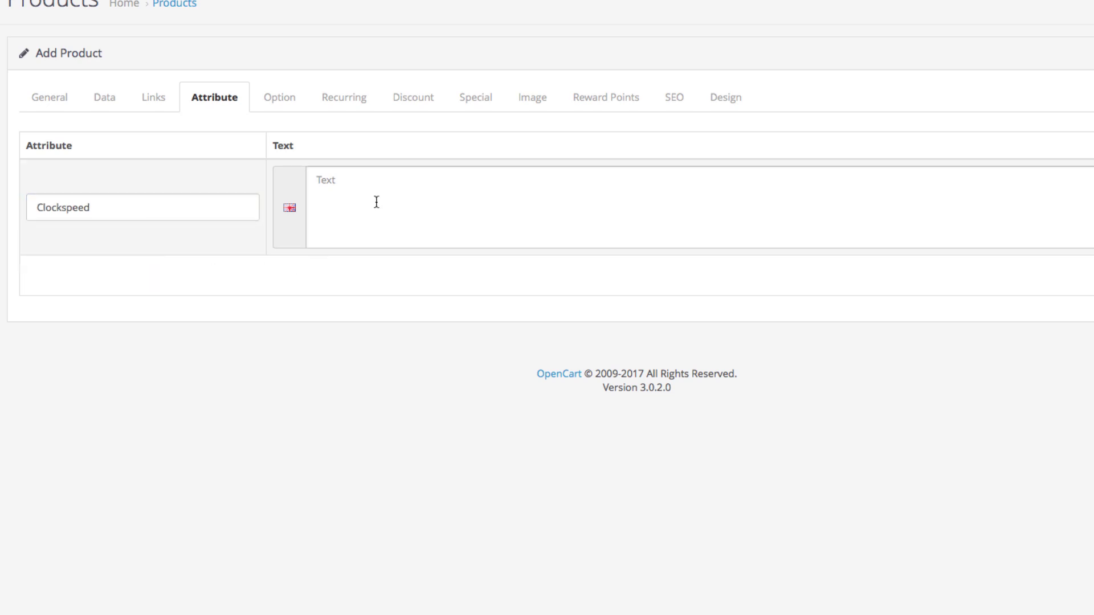
type("2.34 GHz")
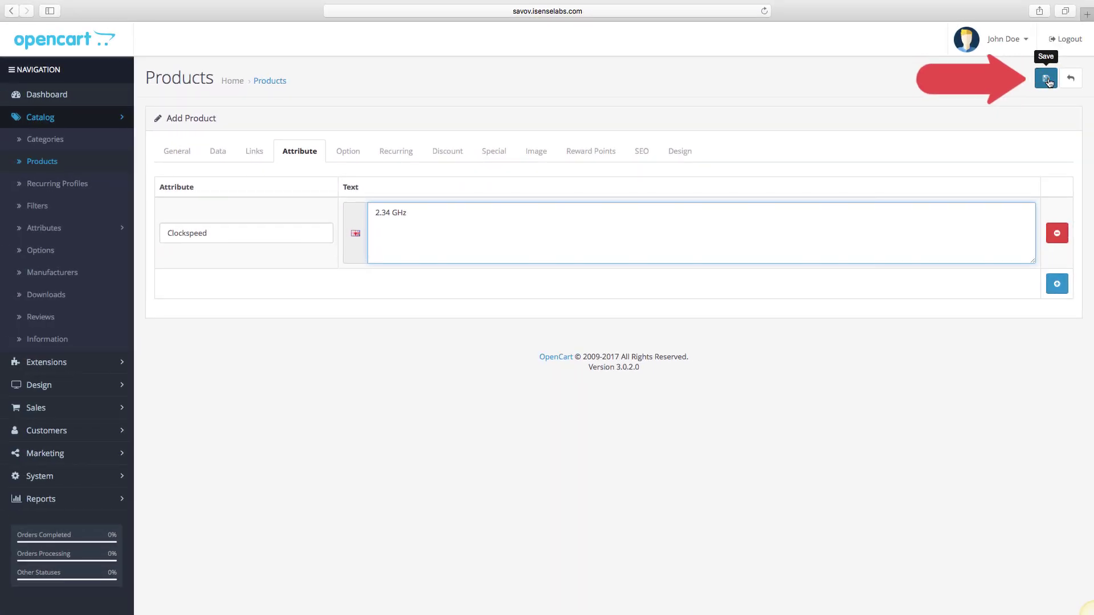
Save the new product and reopen iPhone 7 from the product list for editing
left_click(1047, 79)
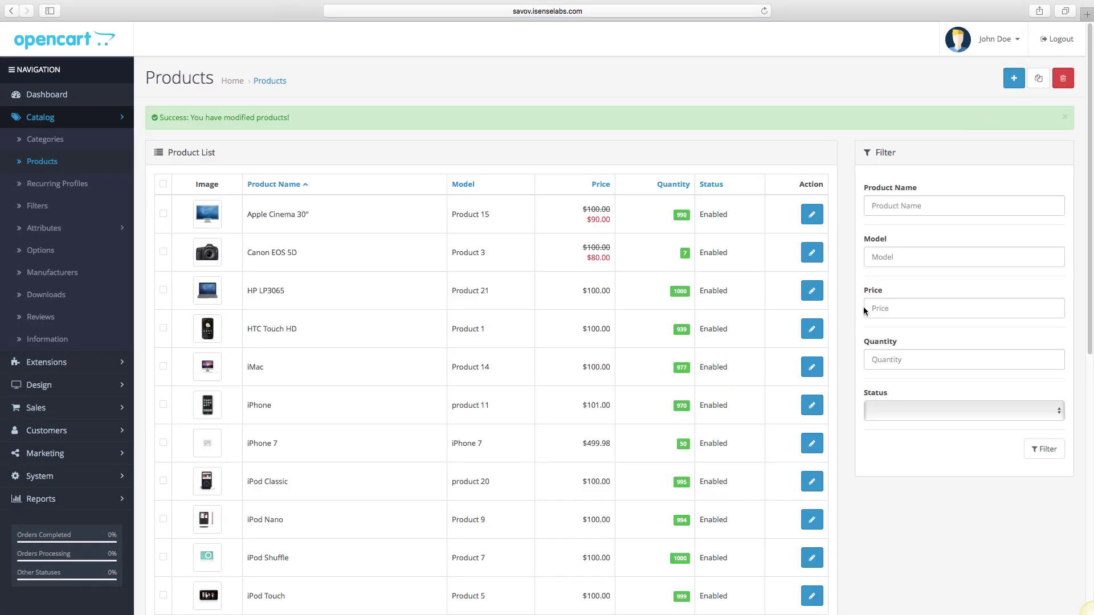
left_click(819, 445)
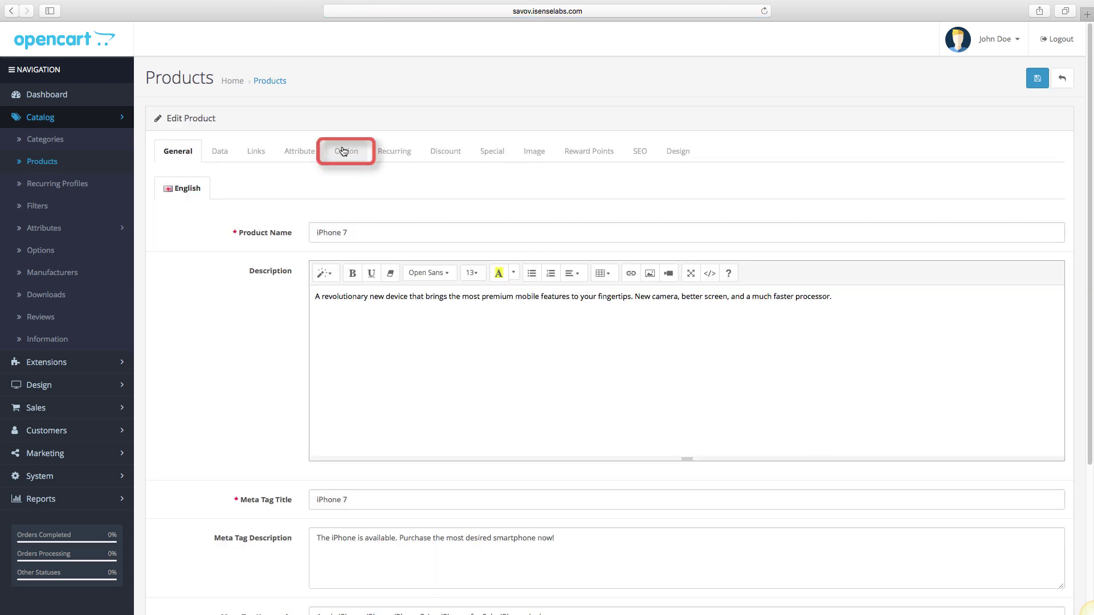
Add the Checkbox option to the iPhone 7 product's options
left_click(344, 151)
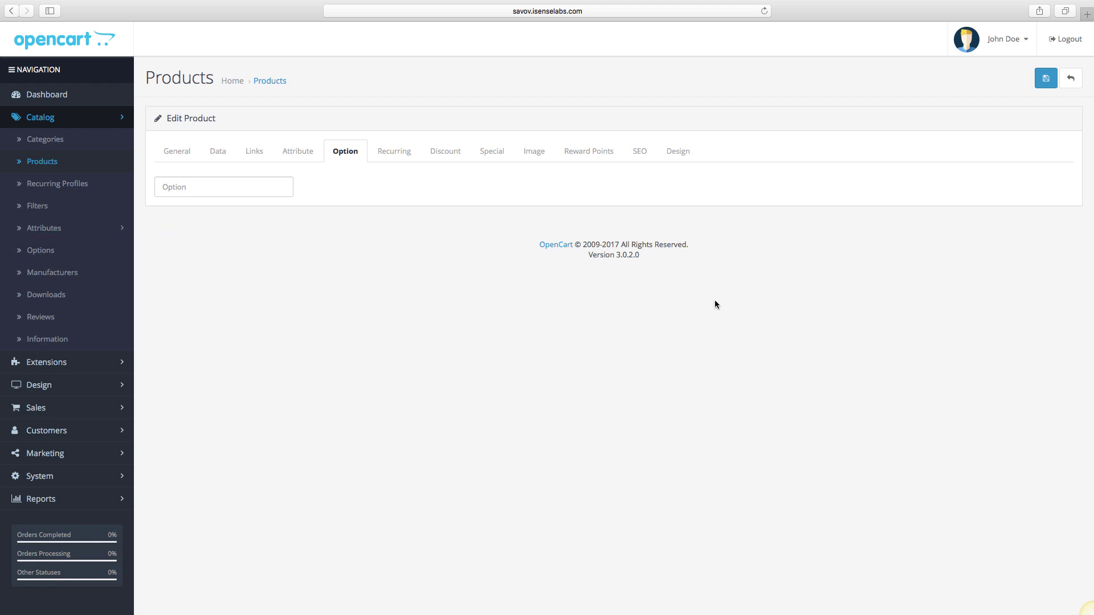
left_click(270, 191)
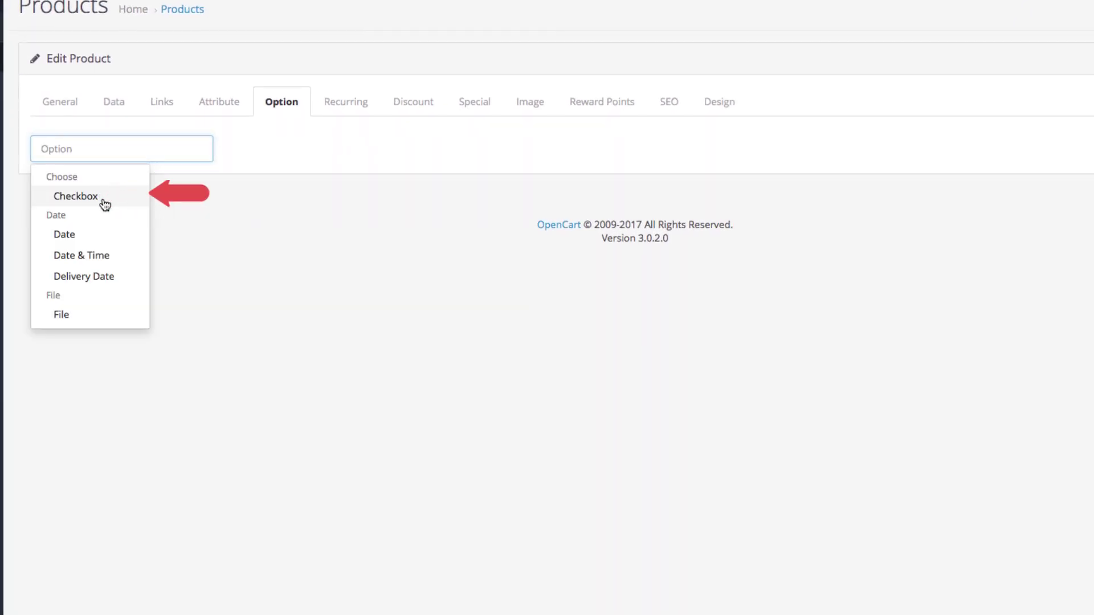
left_click(104, 198)
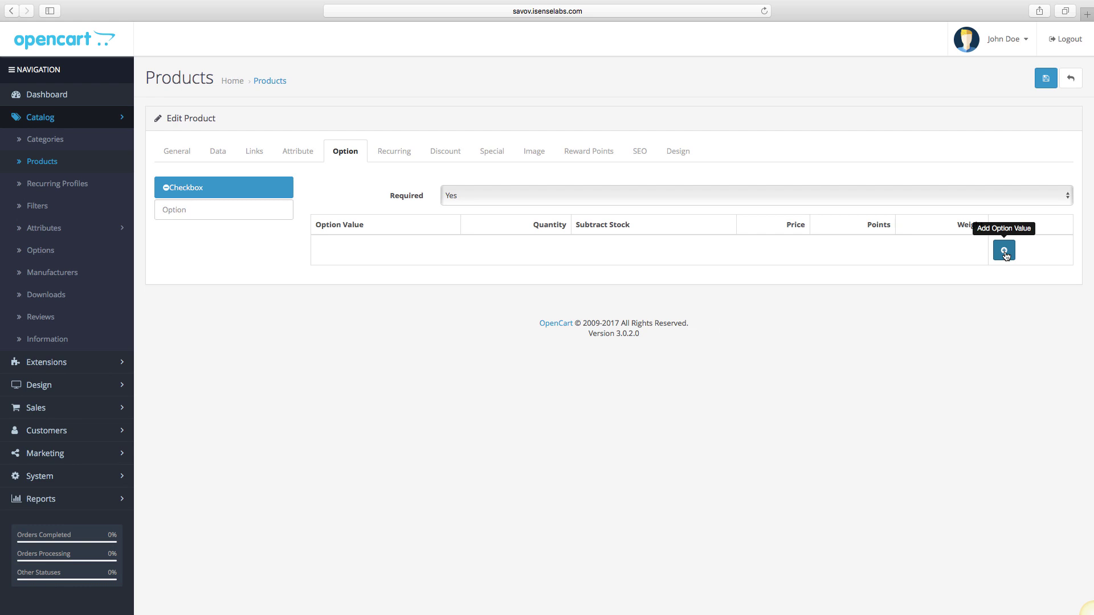
Add three values to the Checkbox option: Black, Red and Silver
left_click(1004, 252)
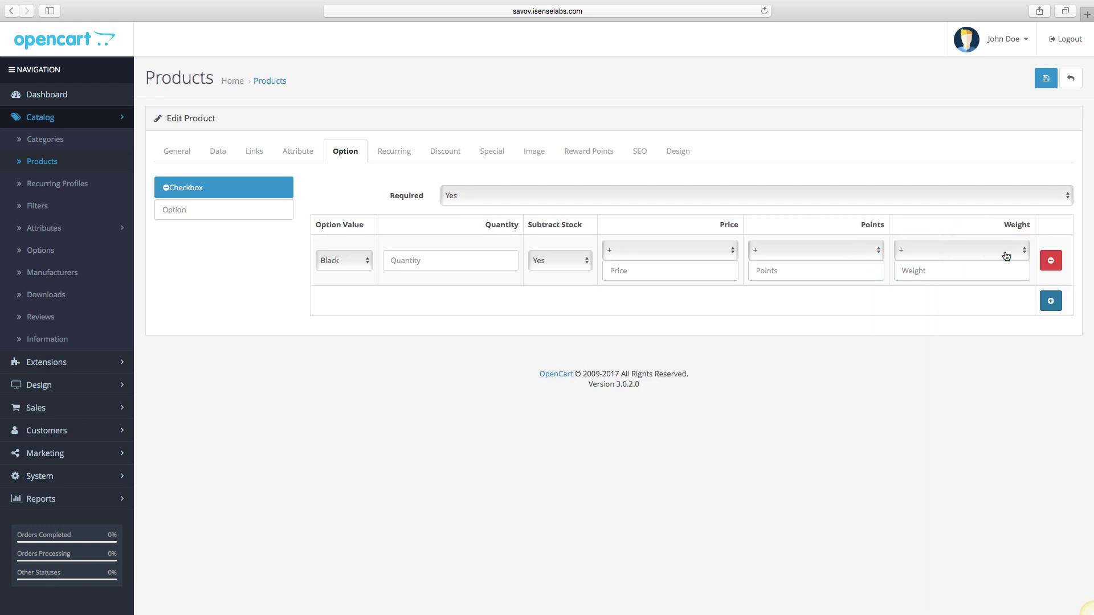
left_click(1051, 301)
left_click(1051, 352)
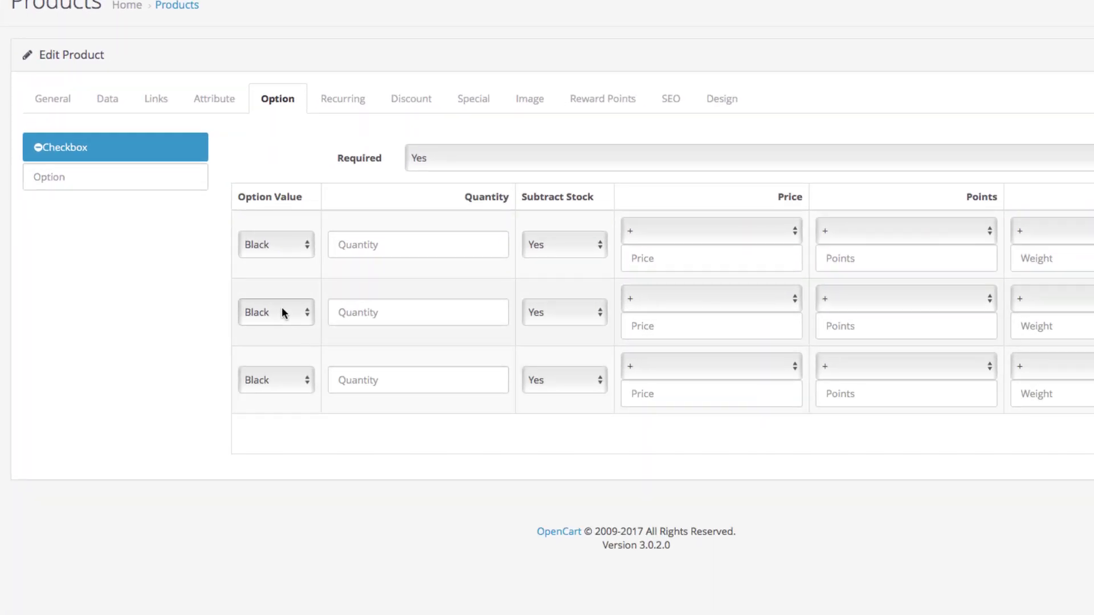
left_click(283, 312)
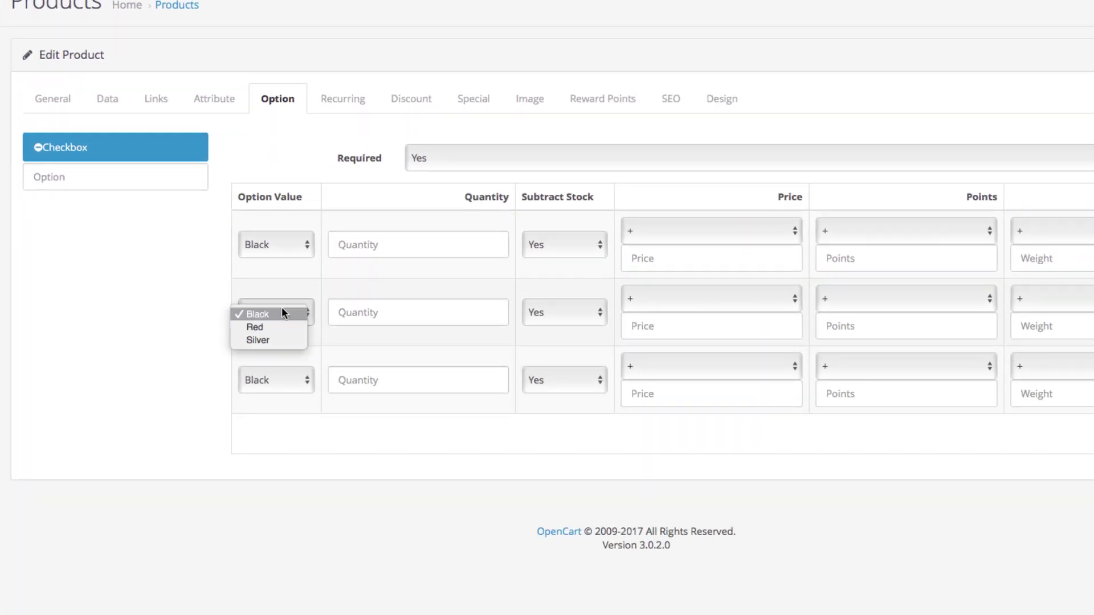
left_click(279, 323)
left_click(286, 380)
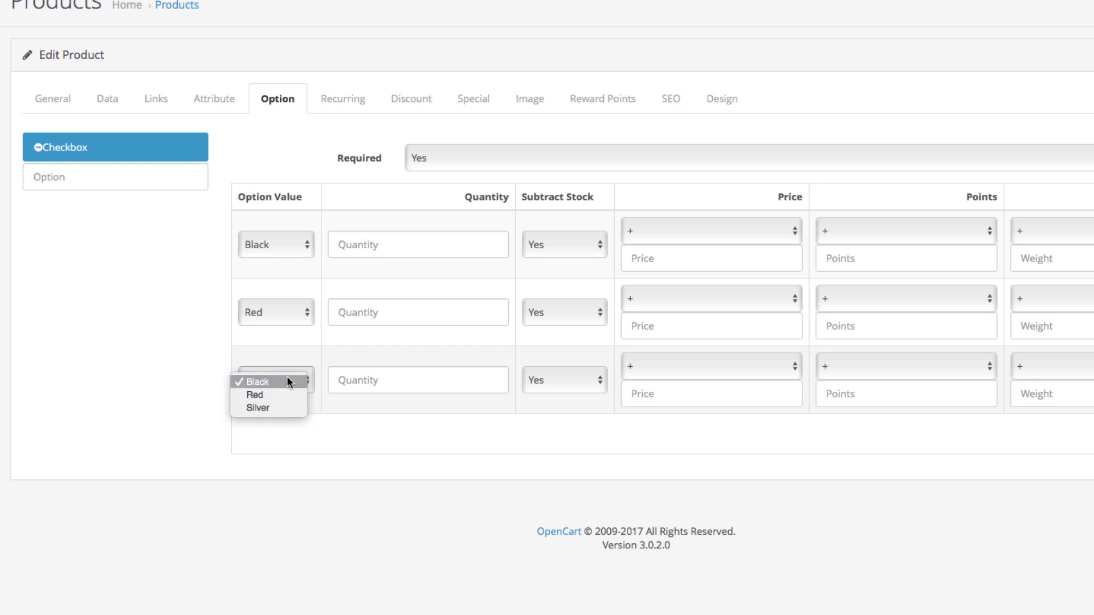
left_click(286, 409)
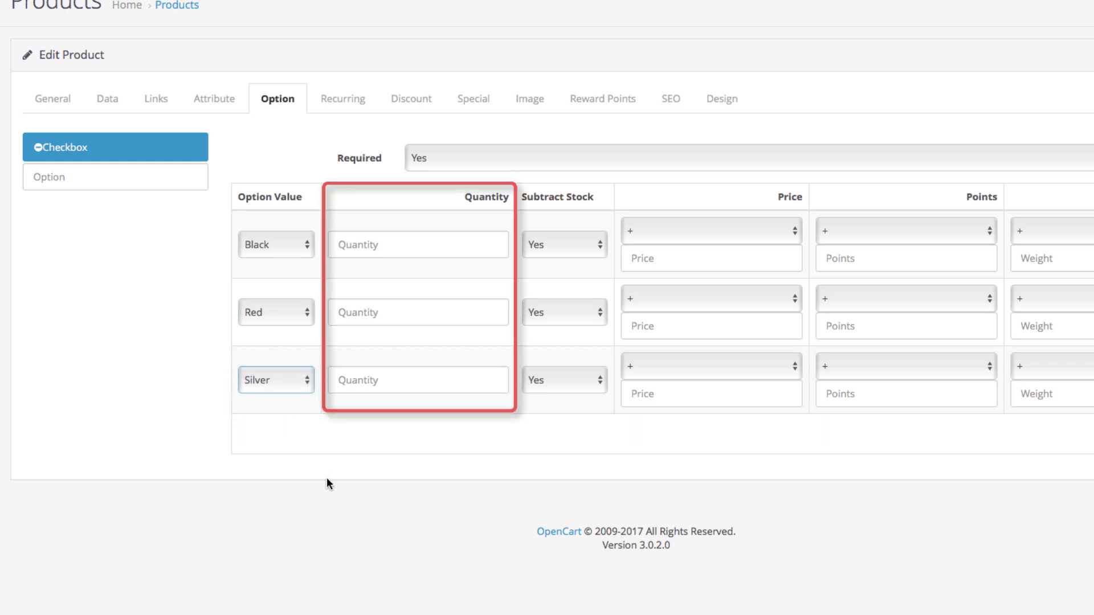
left_click(300, 473)
Set the quantity to 15 for the Black, Red and Silver values, keeping Subtract Stock at Yes for Black
left_click(460, 240)
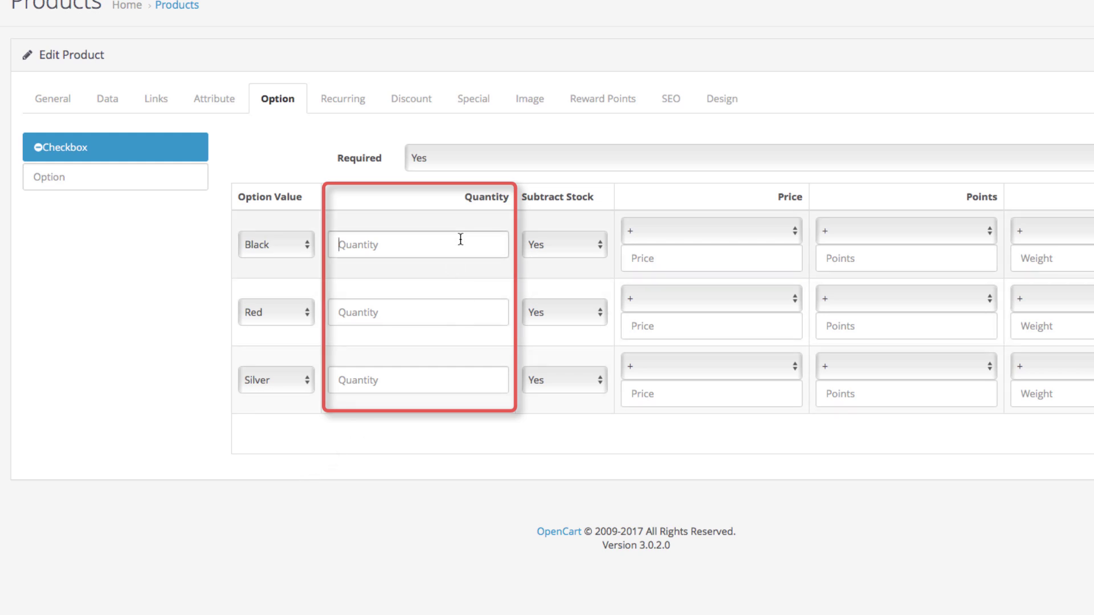
type("15")
left_click(436, 318)
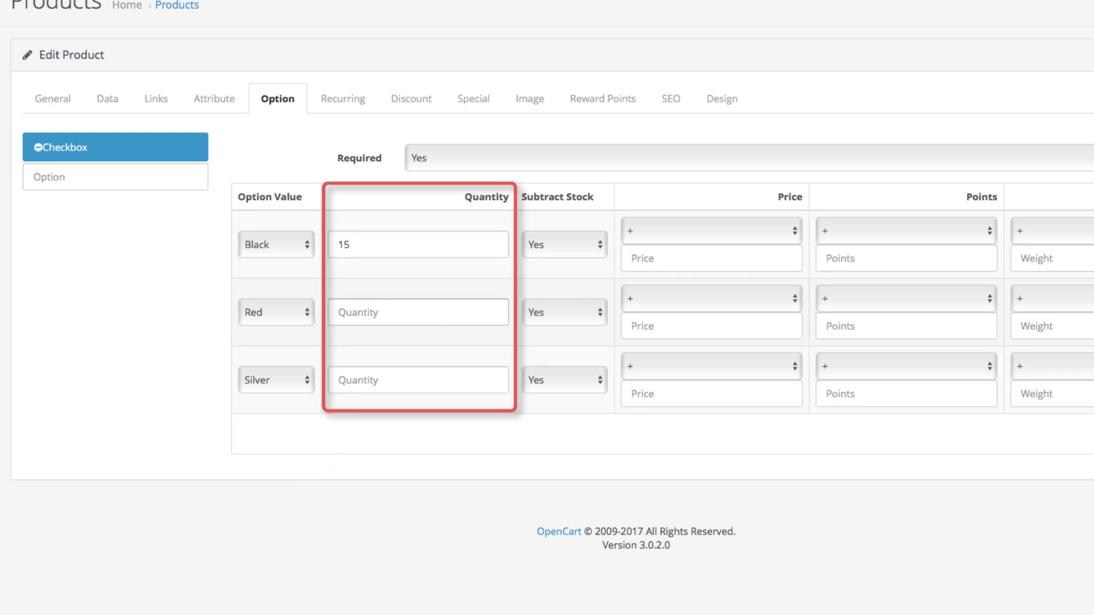
type("15")
left_click(422, 381)
type("15")
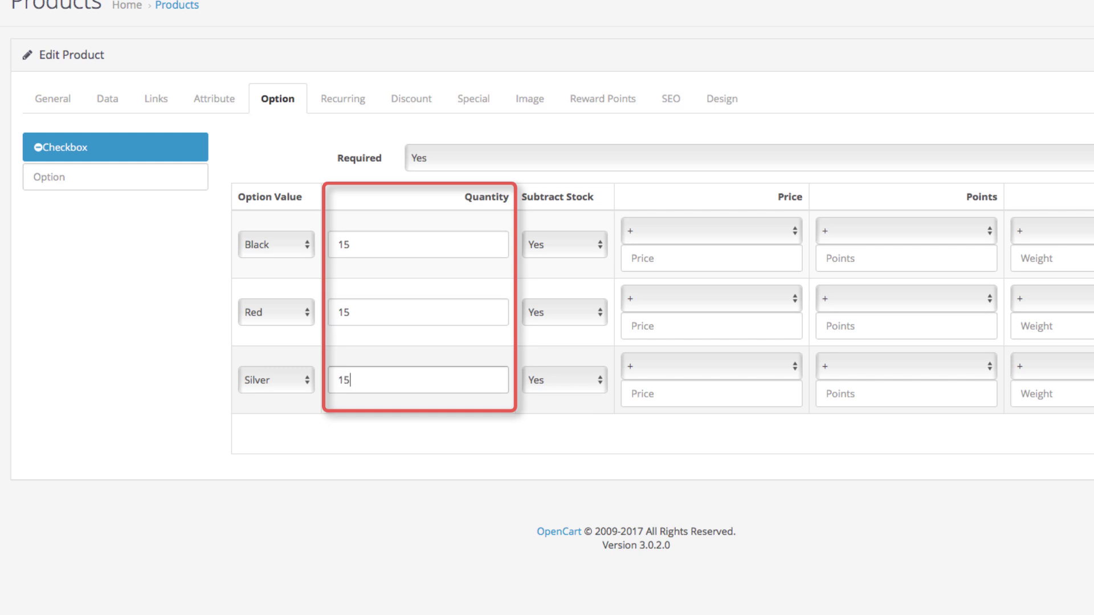
left_click(458, 420)
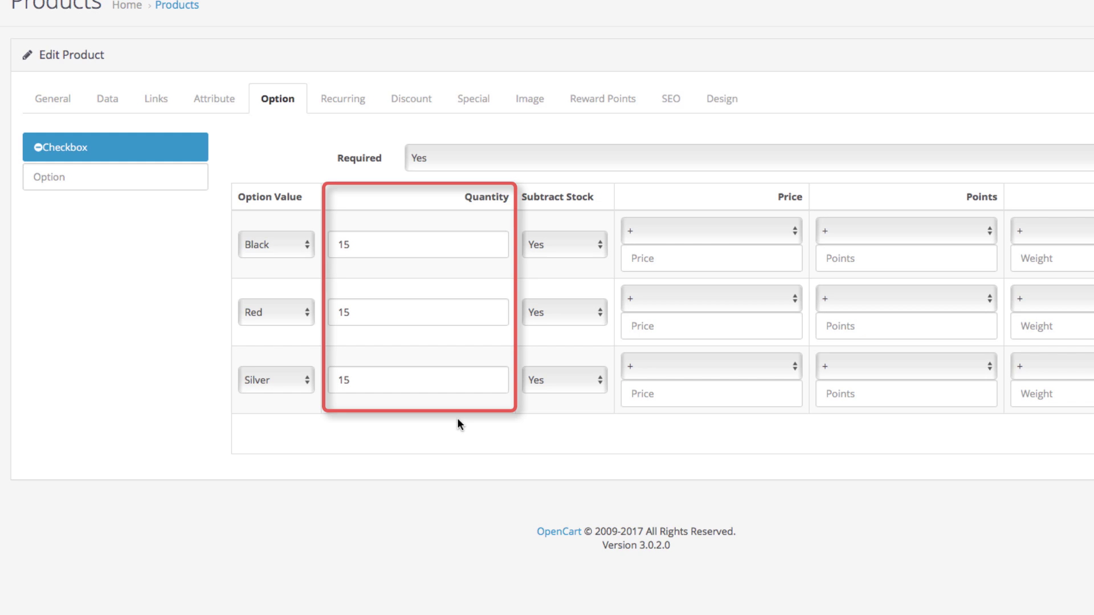
left_click(558, 245)
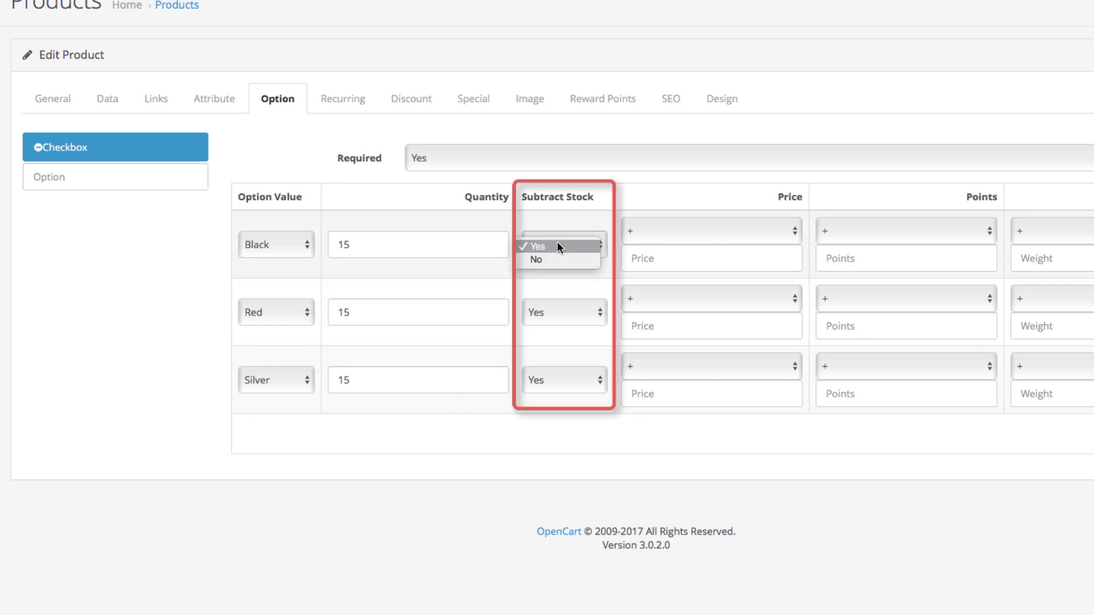
left_click(557, 246)
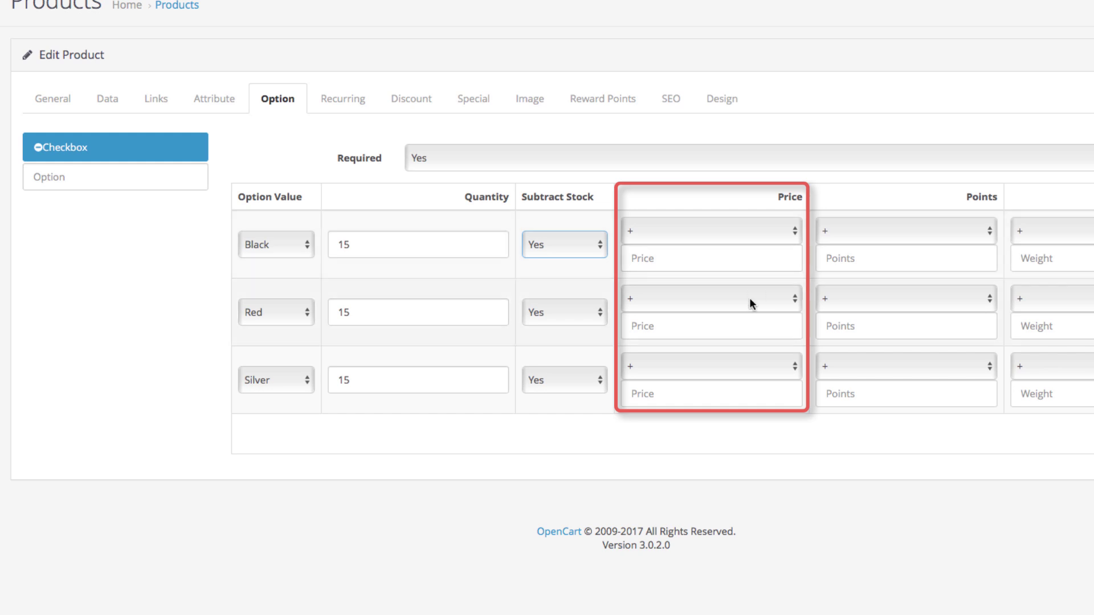
Set the added price to 100.00 for Silver and 200.00 for Red, keeping the option required
left_click(748, 401)
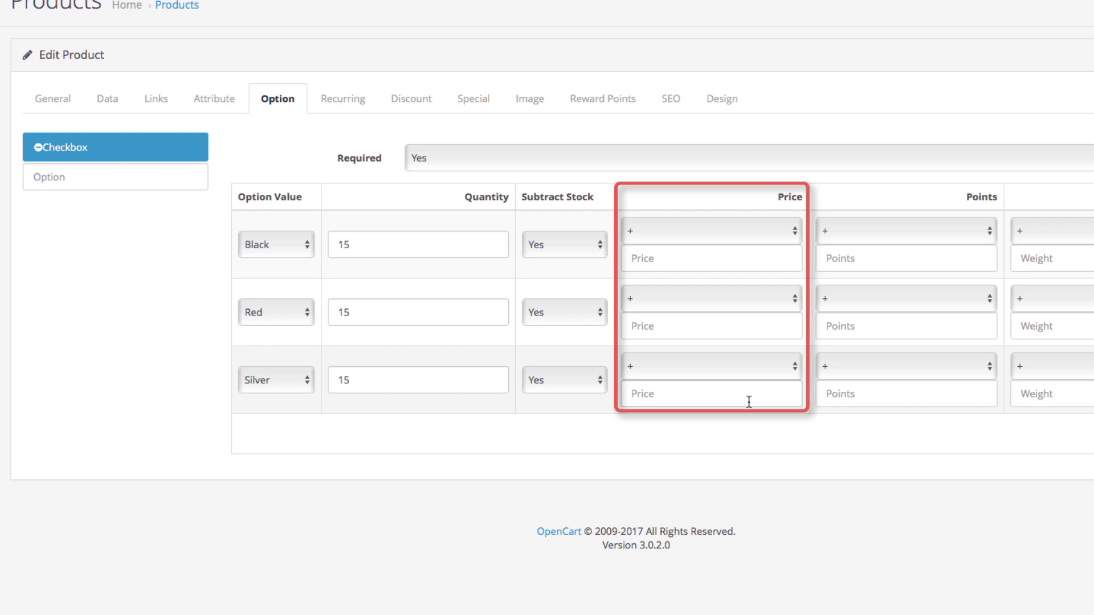
type("100.00")
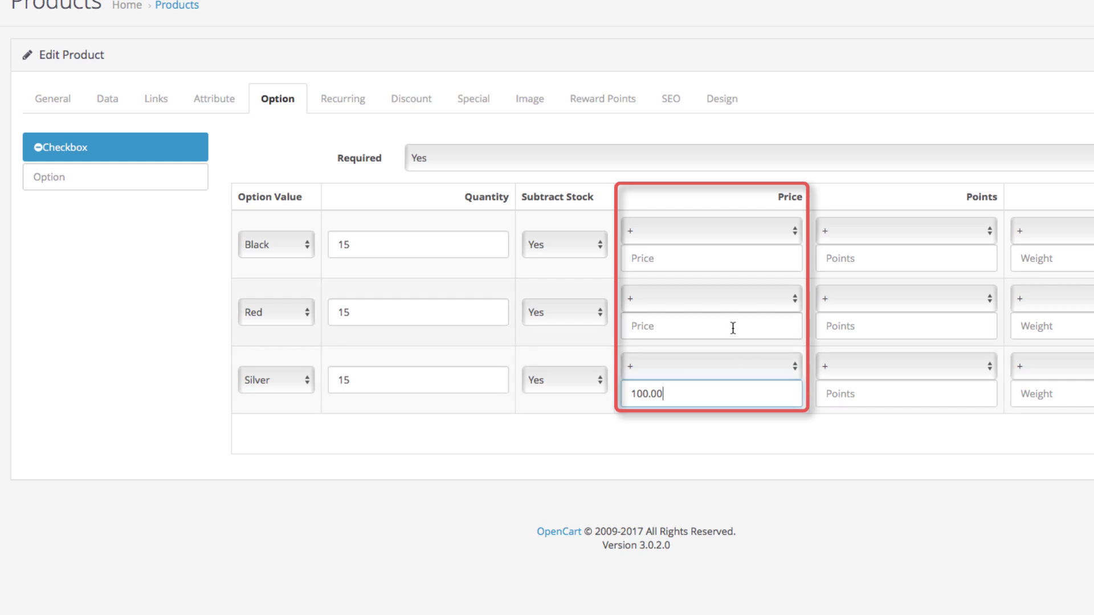
left_click(732, 328)
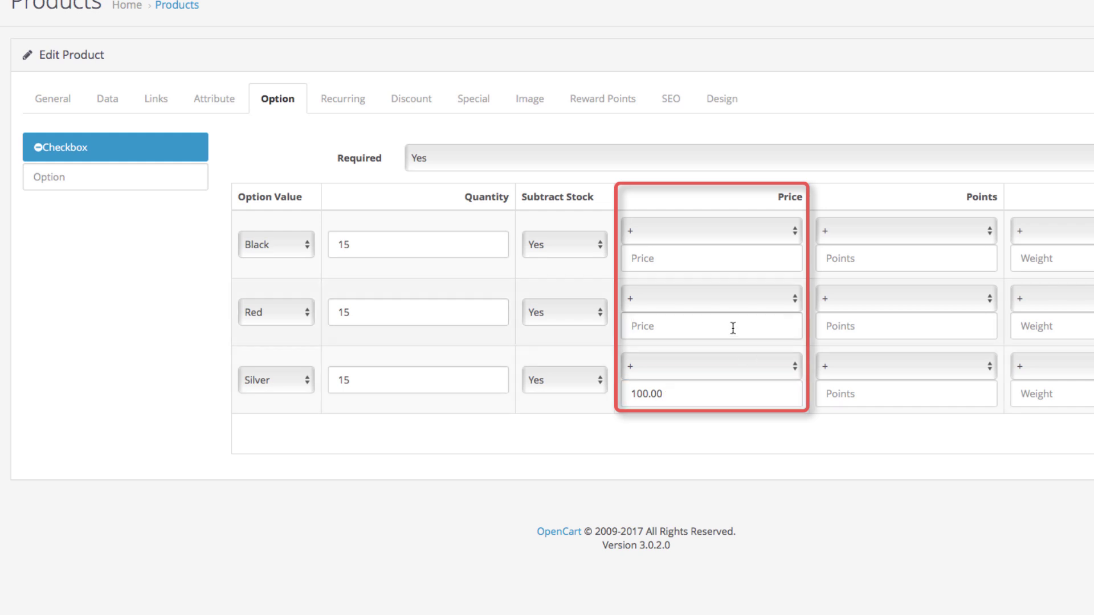
type("200.00")
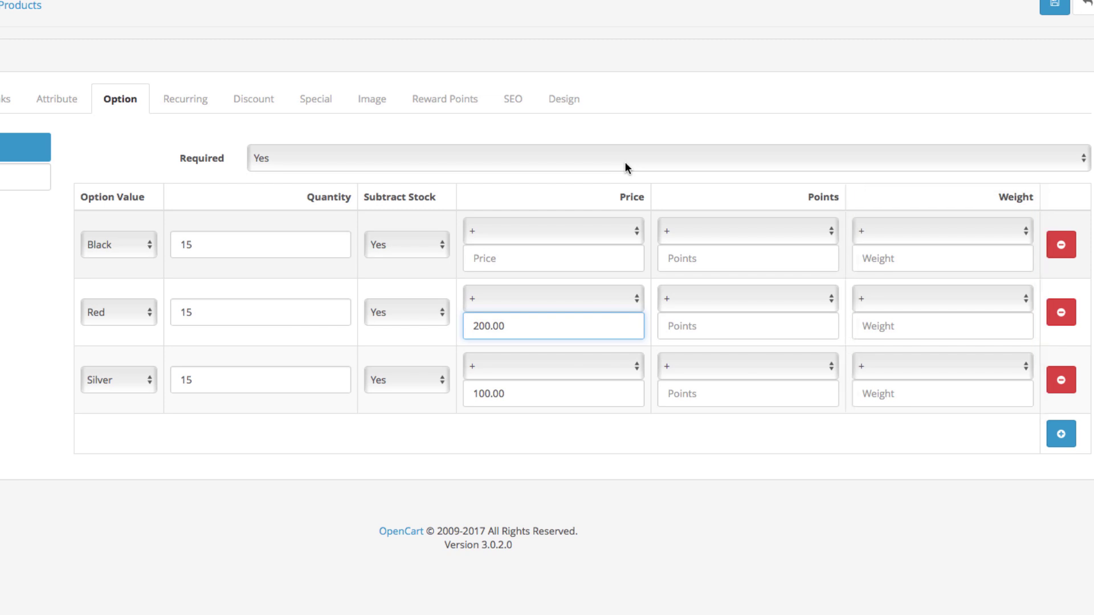
left_click(610, 147)
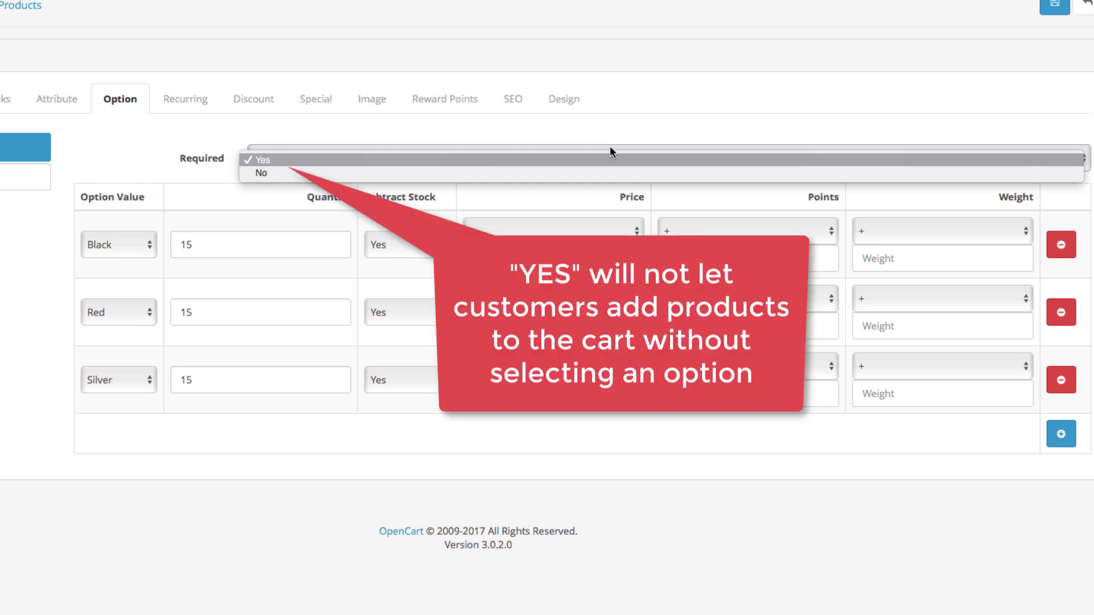
left_click(644, 128)
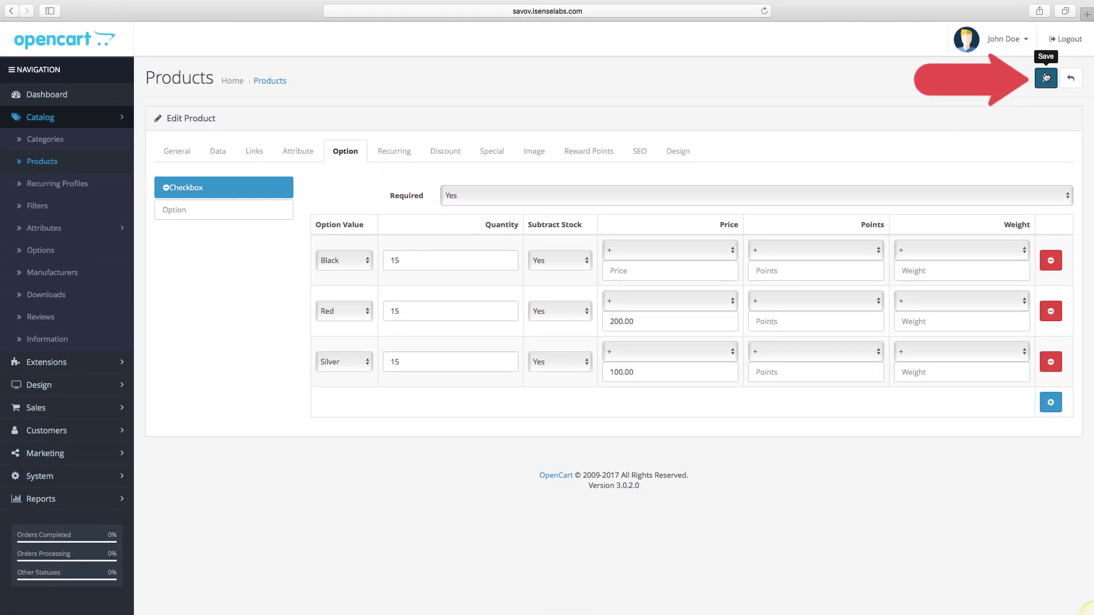
Save the product and reopen iPhone 7 from the product list for editing
left_click(1046, 77)
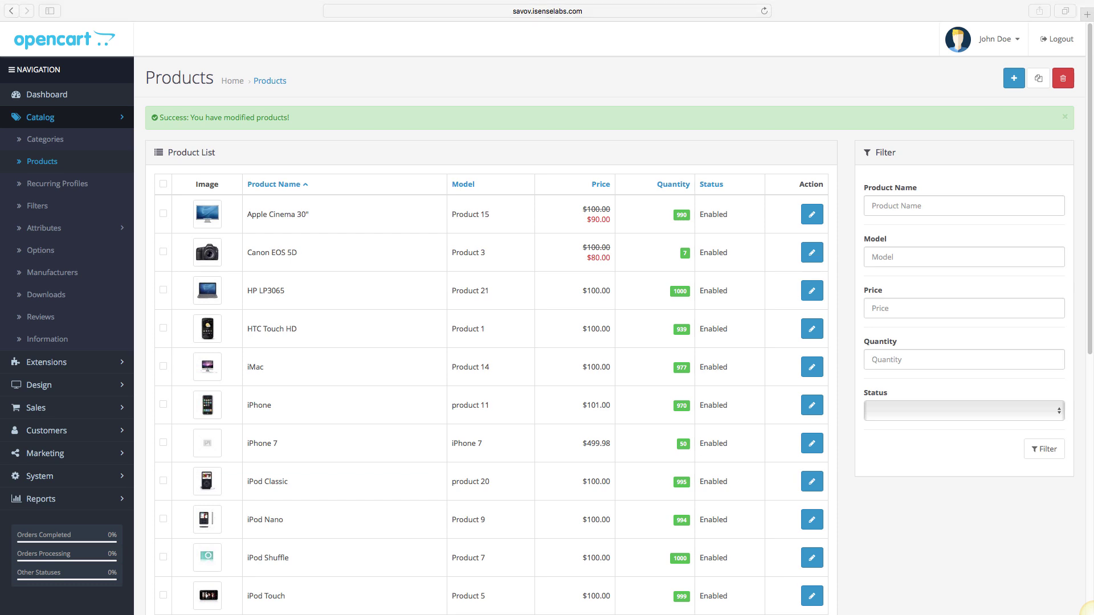
left_click(1064, 117)
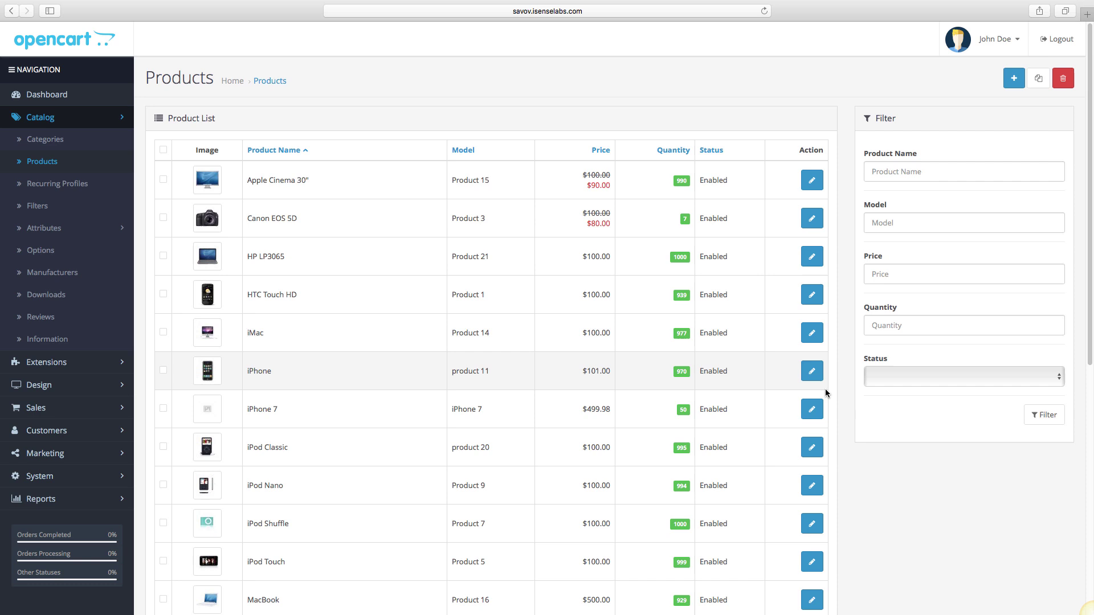
left_click(812, 409)
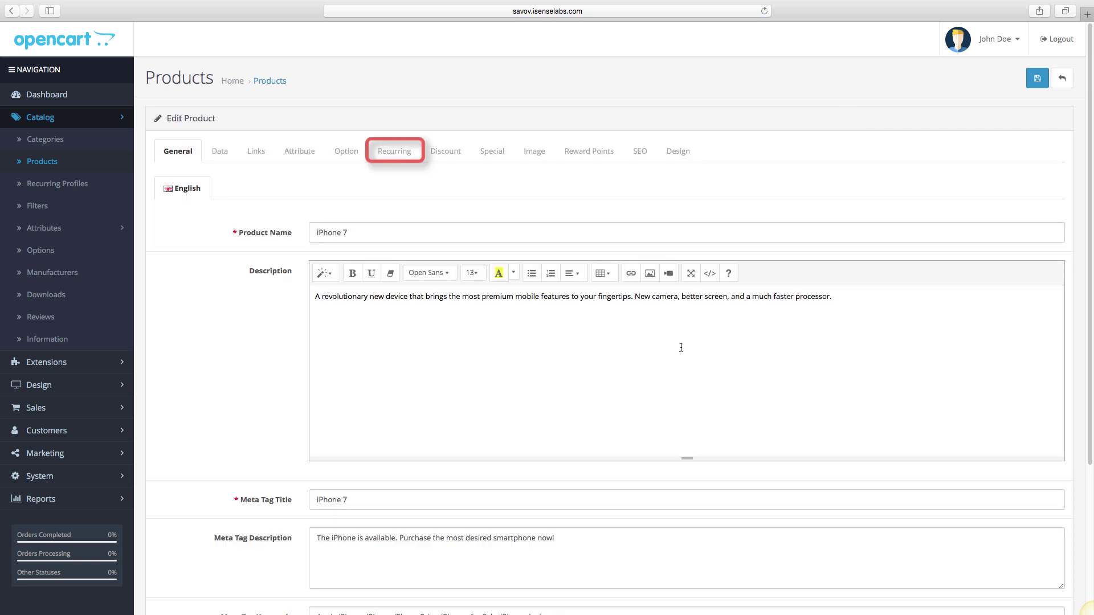
Add a recurring profile entry to the product for the Default customer group
left_click(401, 152)
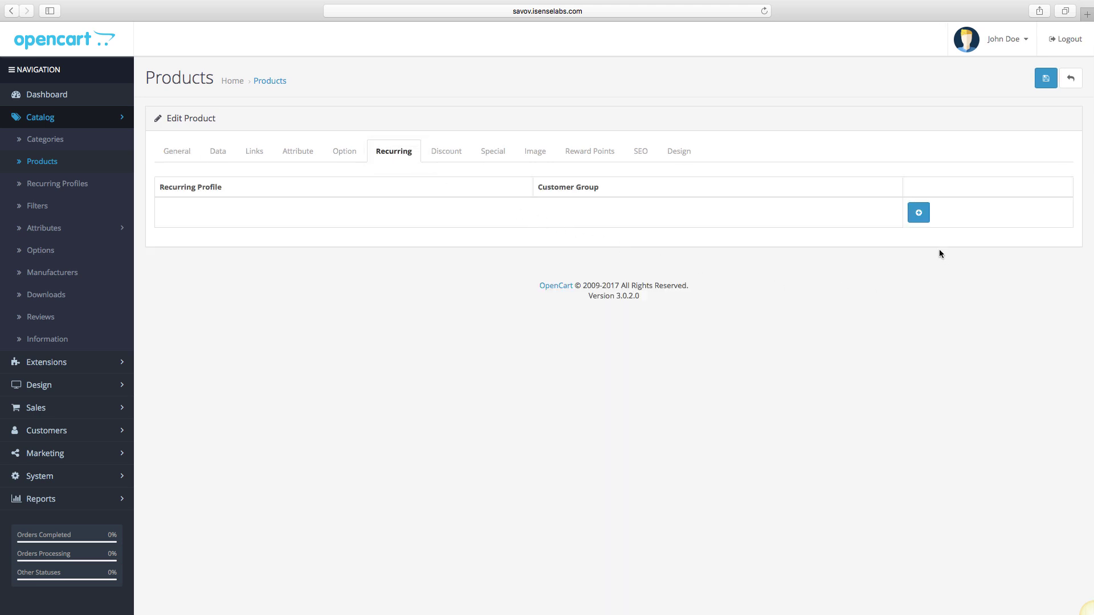
left_click(919, 212)
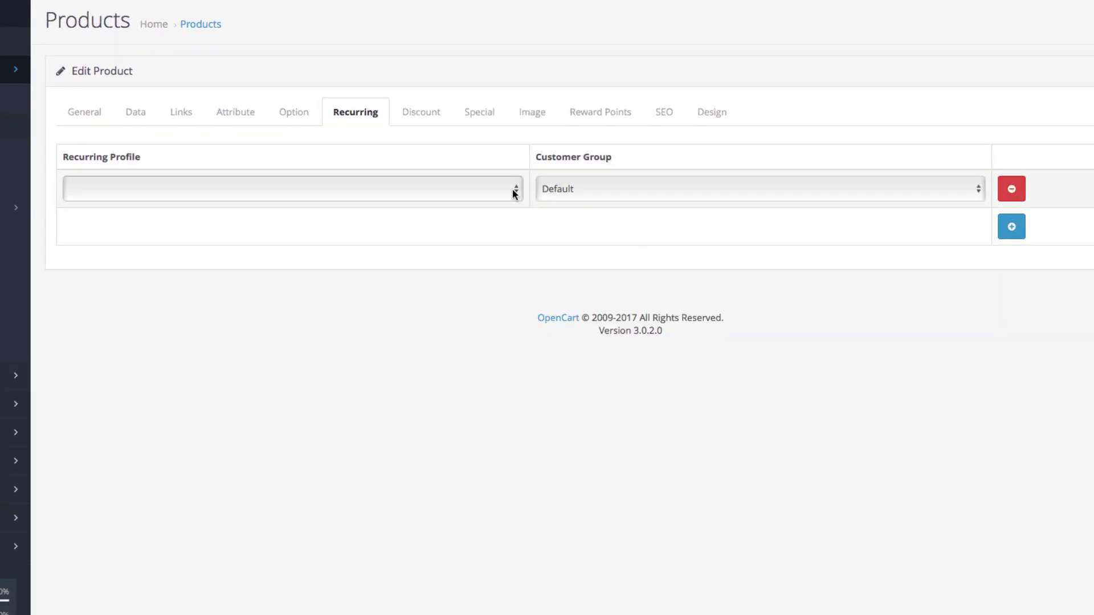
left_click(637, 189)
left_click(637, 190)
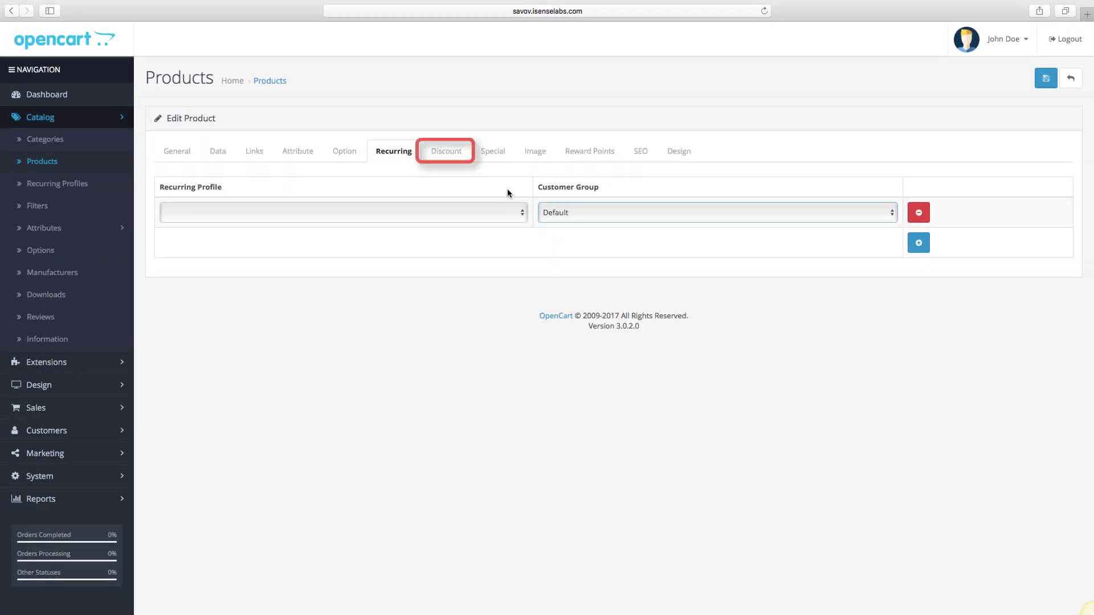
Add a blank discount entry and a blank special price entry for the Default customer group
left_click(465, 162)
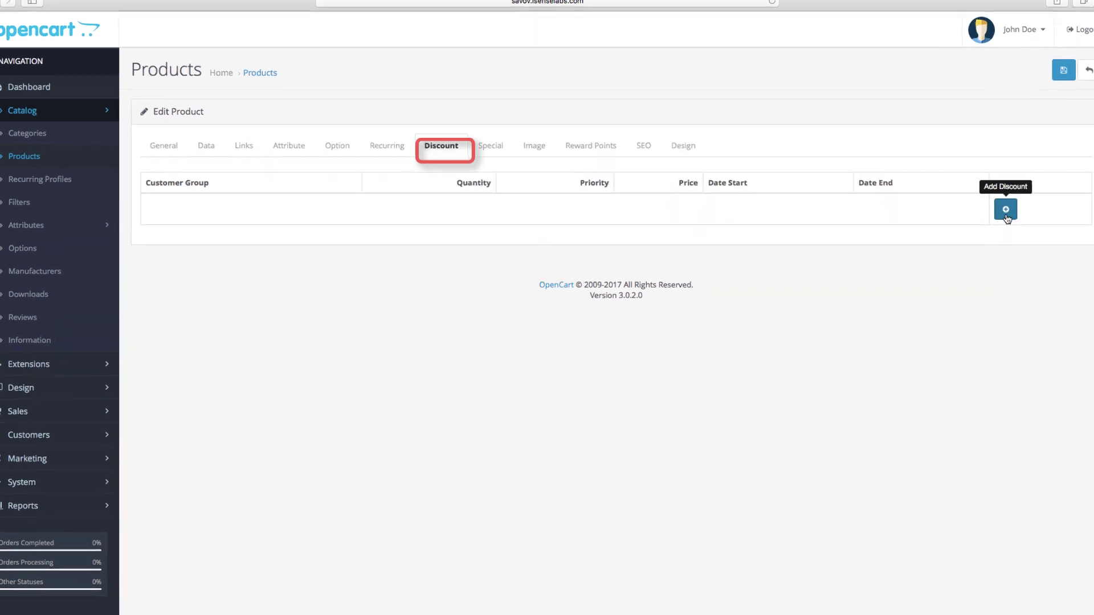
left_click(1006, 211)
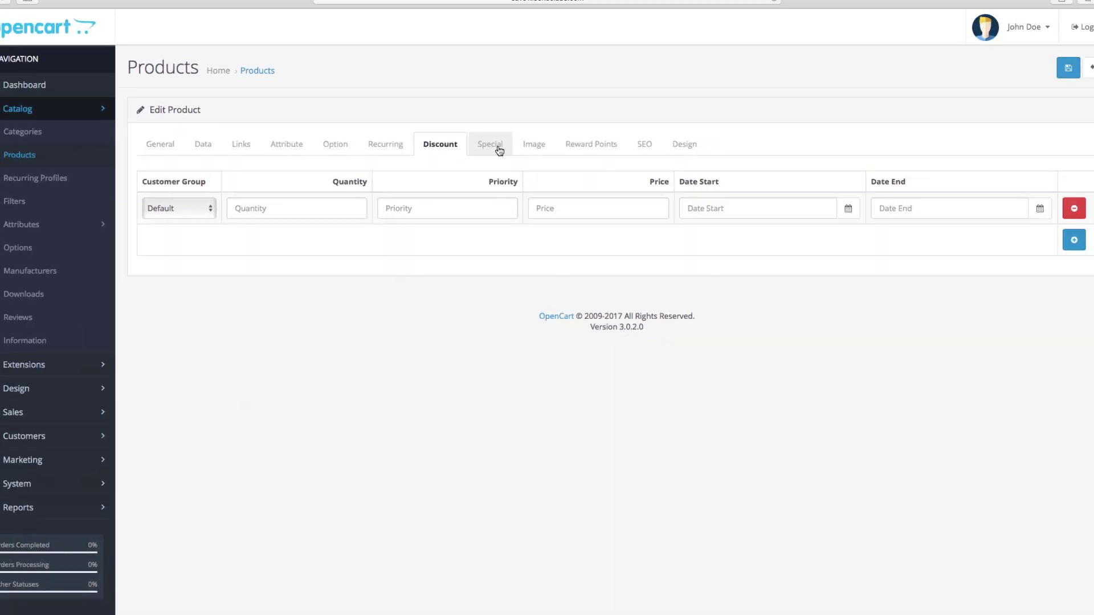
left_click(498, 149)
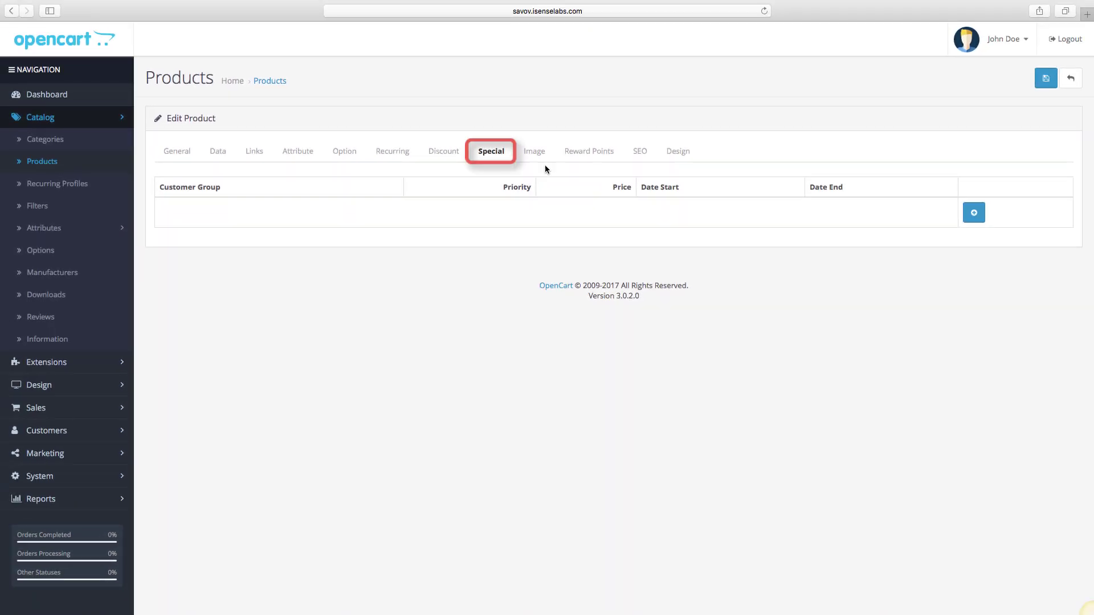
left_click(974, 212)
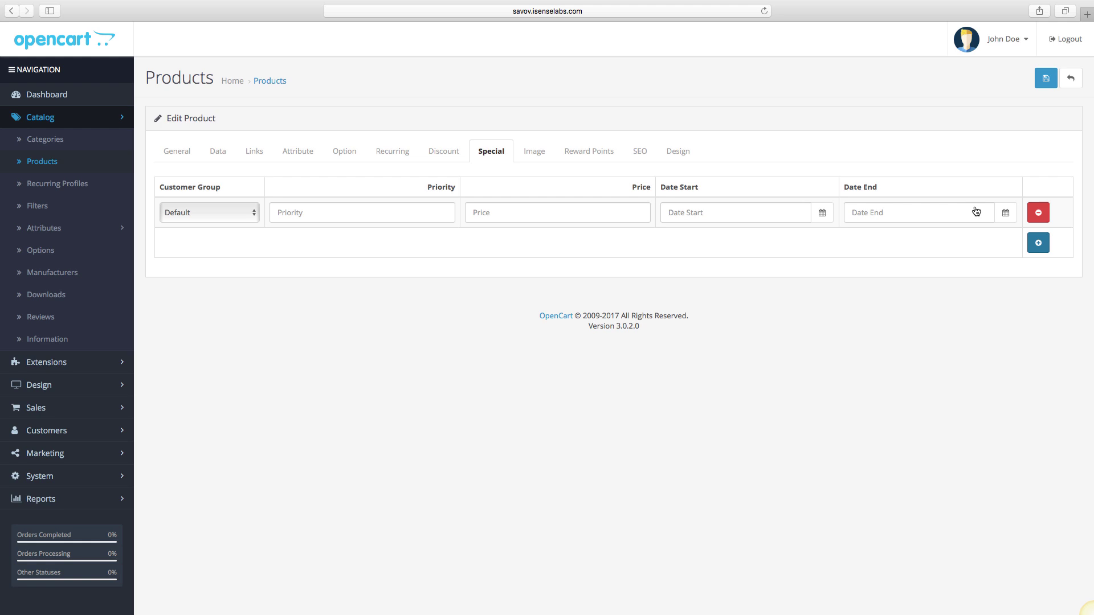
Set iphone.jpg as the product's main image and save the product
left_click(534, 153)
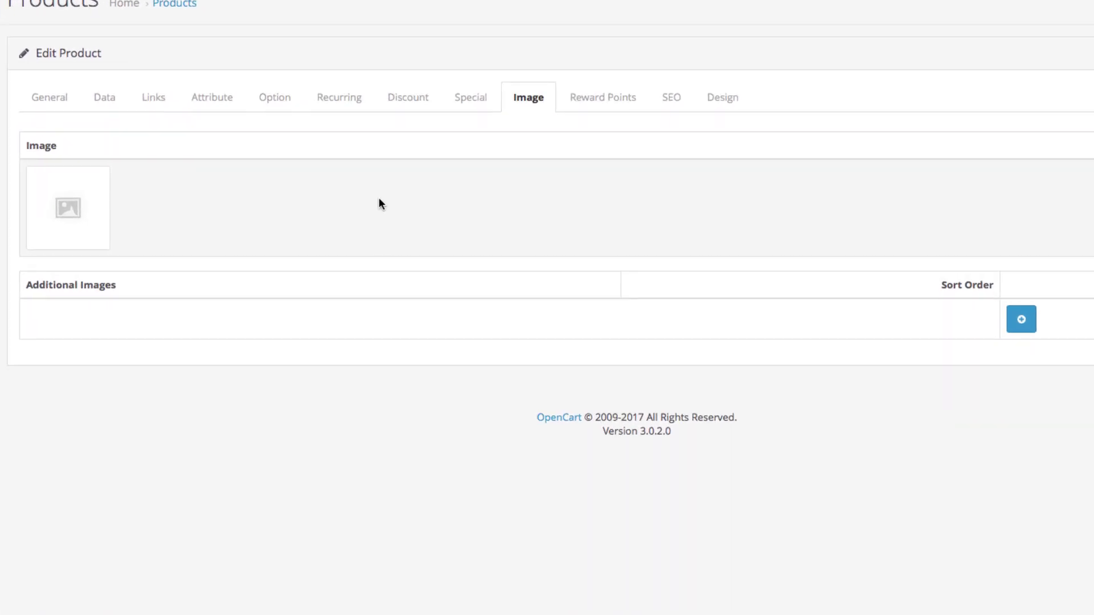
left_click(107, 225)
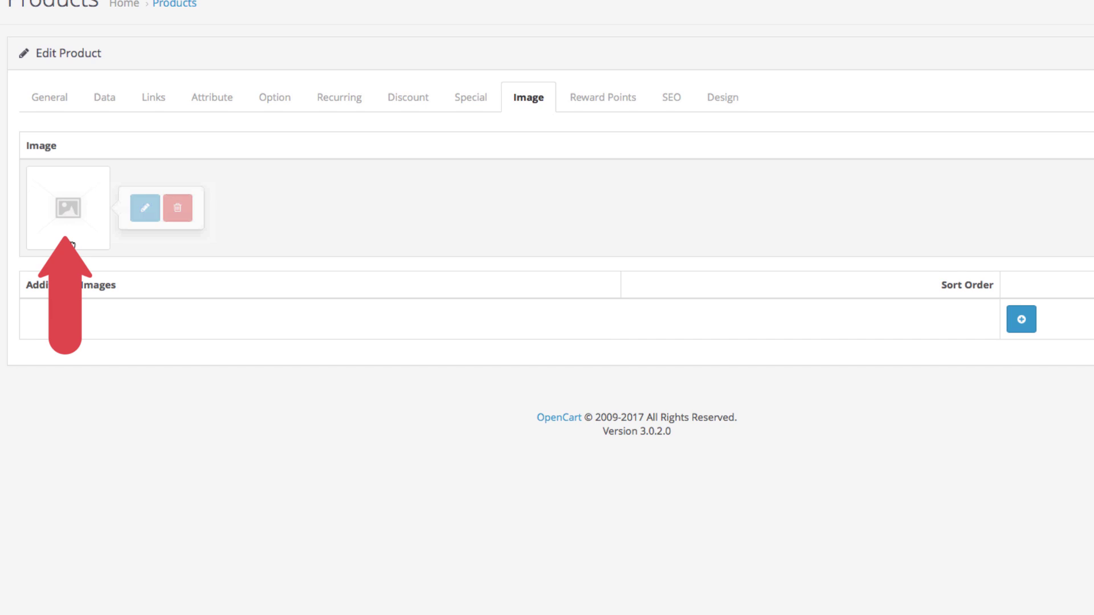
left_click(145, 210)
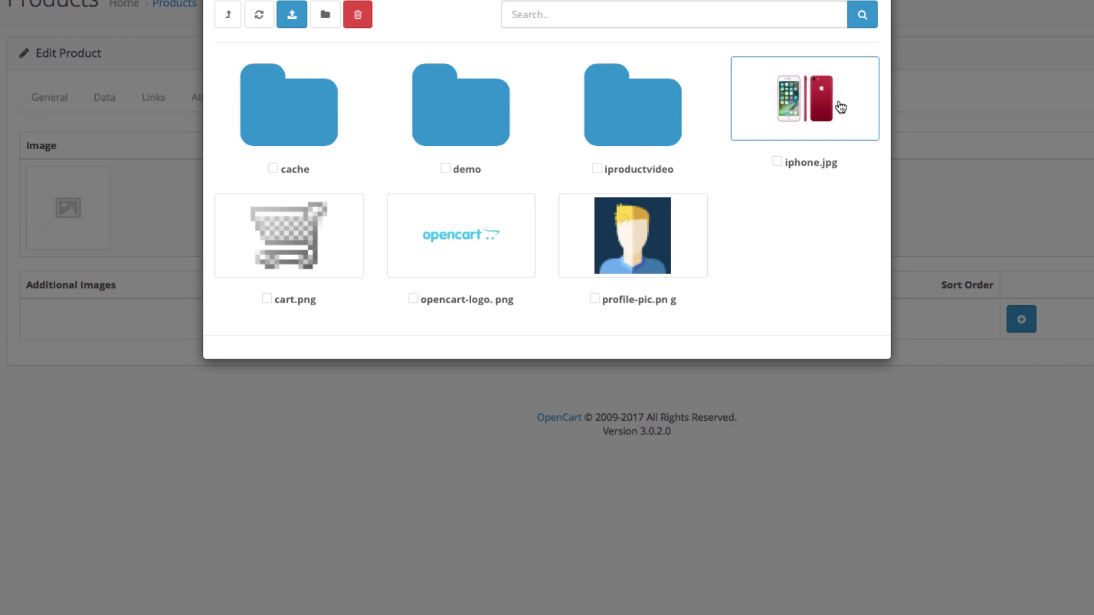
left_click(841, 106)
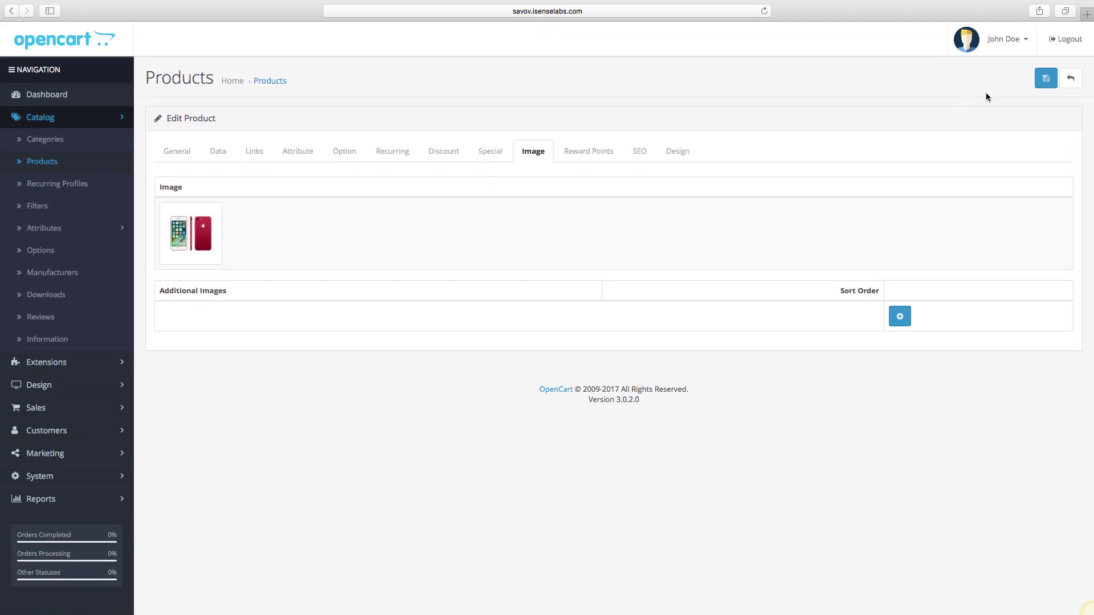
left_click(1046, 78)
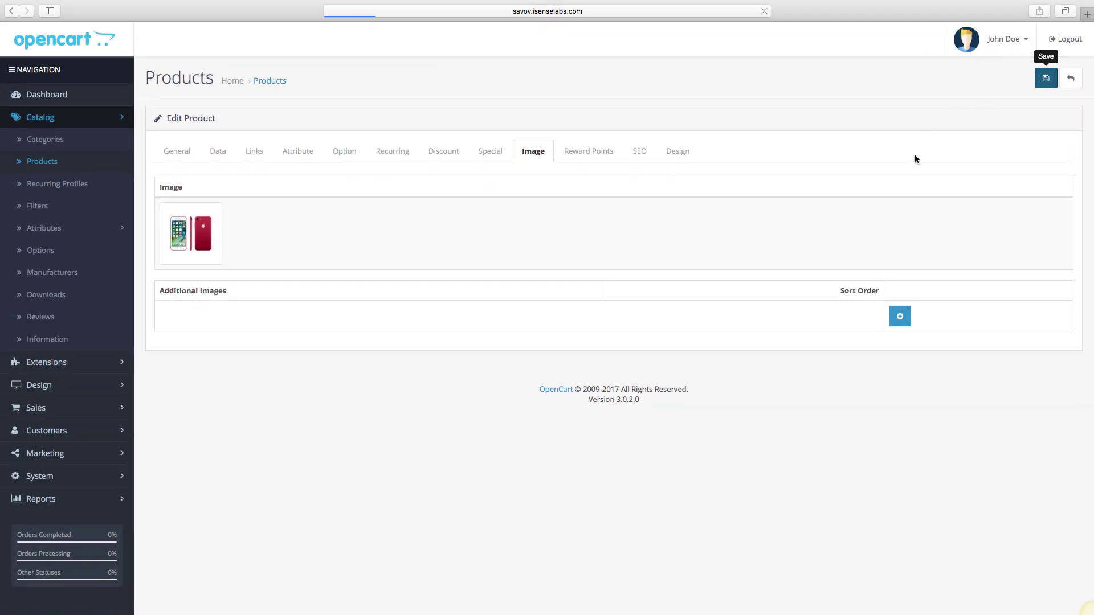
Set the product's SEO keyword for the Default store to iPhone-7
left_click(603, 155)
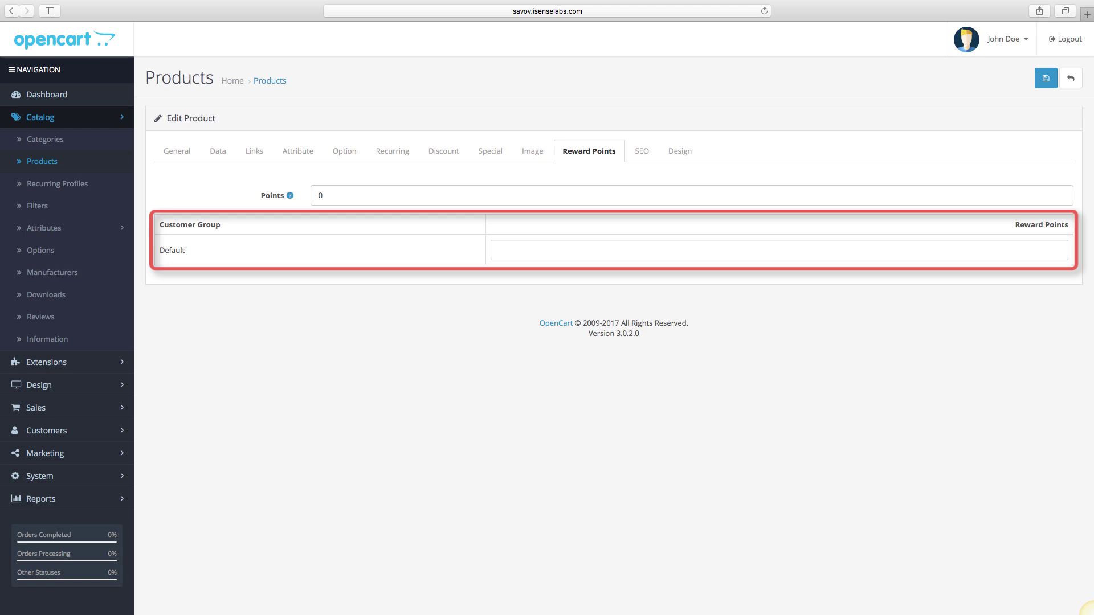
left_click(646, 157)
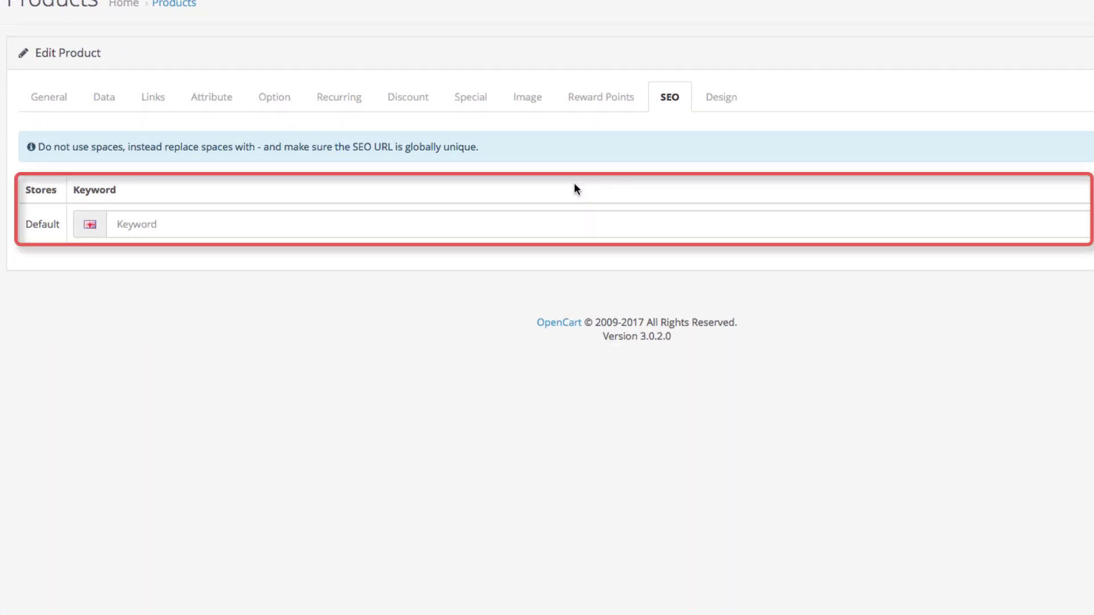
left_click(562, 221)
type("iPhone-")
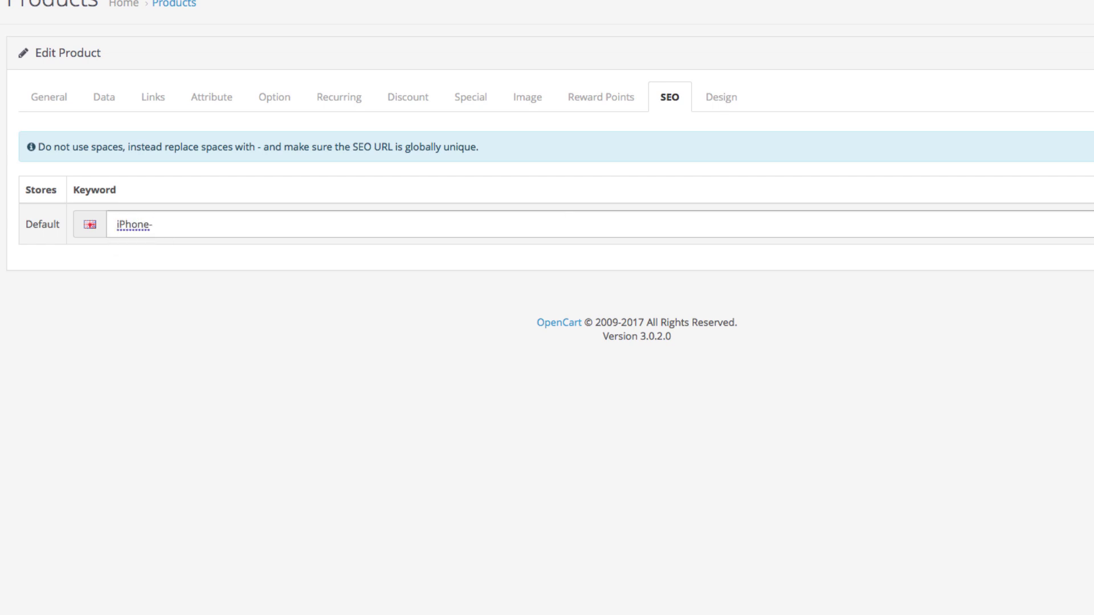
type("7")
left_click(517, 252)
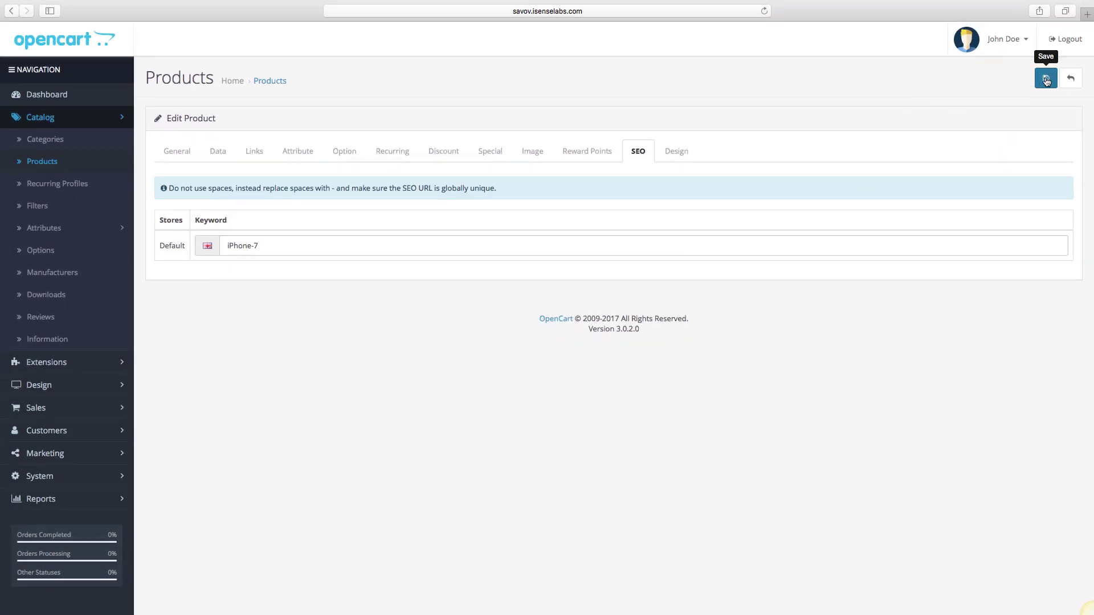
Set the Default store's layout override to Account and save the product
left_click(661, 151)
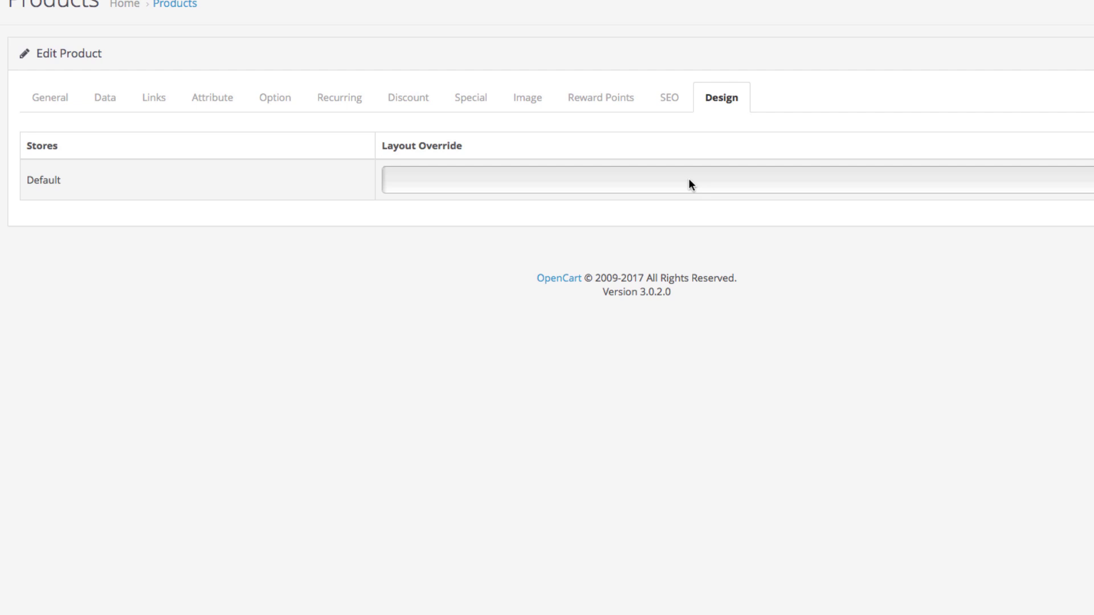
left_click(689, 184)
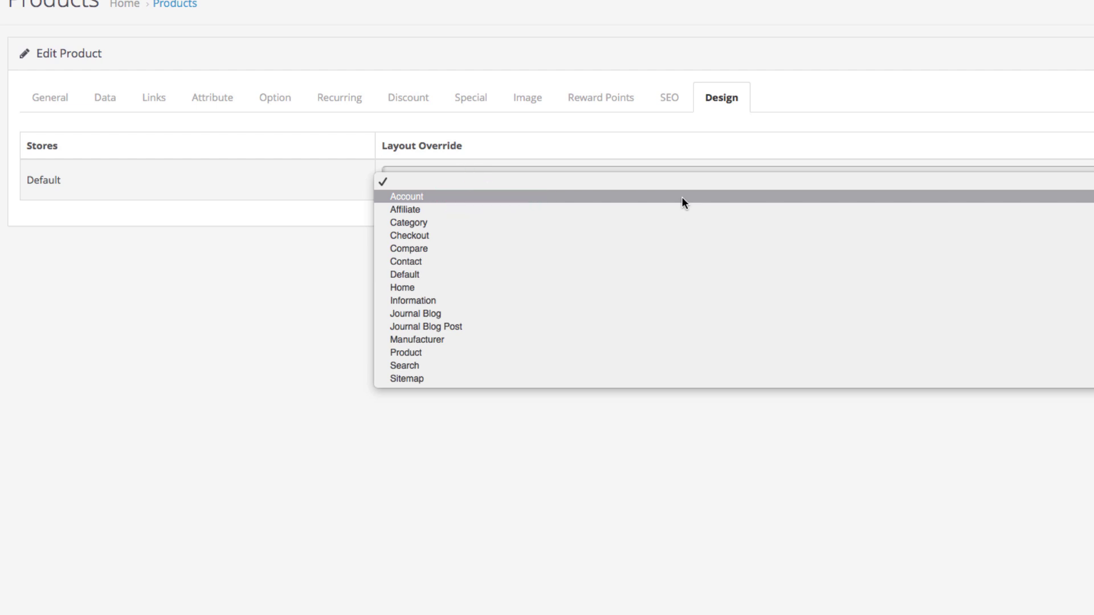
left_click(681, 196)
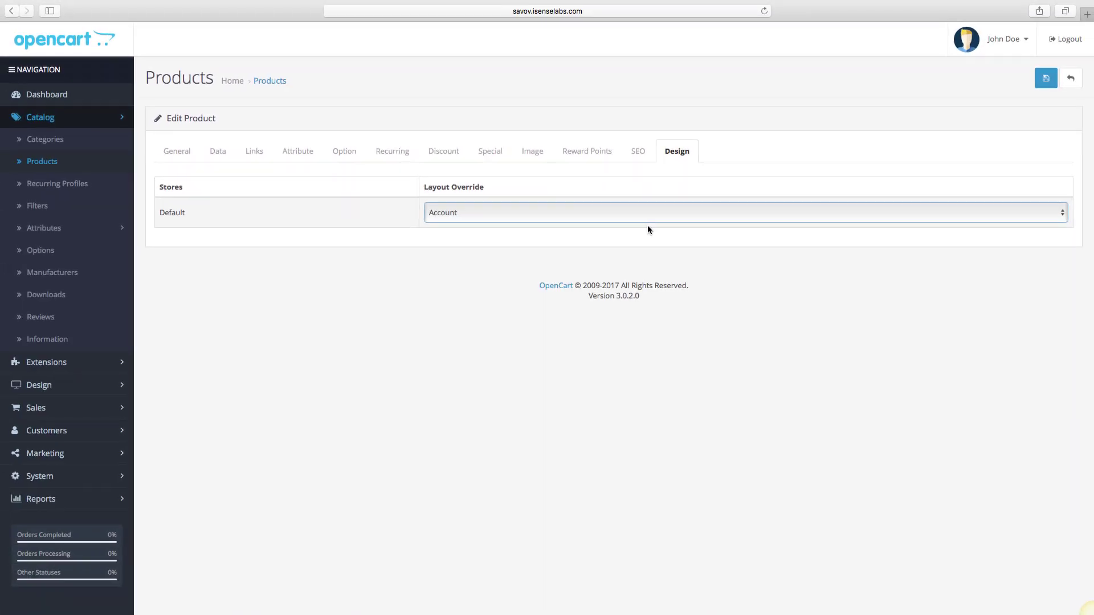
left_click(1046, 77)
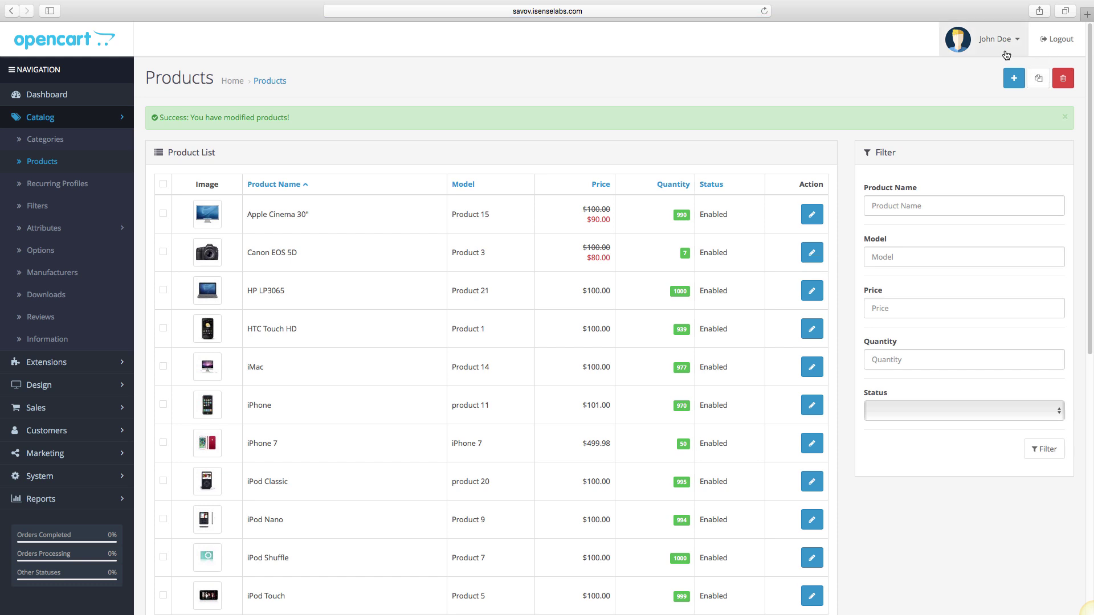
Open the storefront's iPhone 7 page from the Phones & PDAs category and examine its details, available options and related products
left_click(1006, 50)
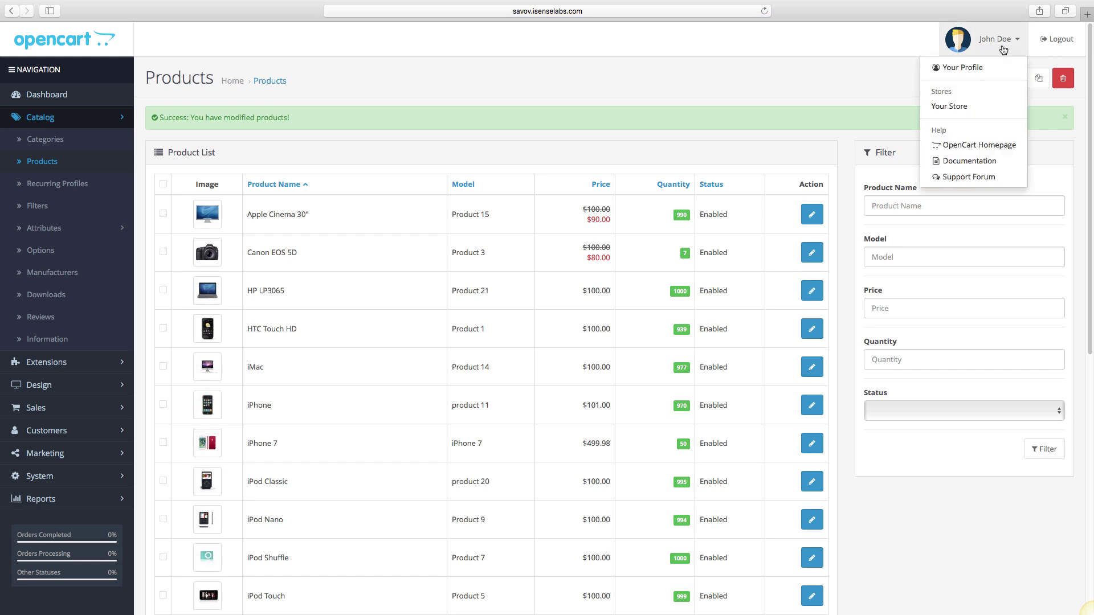
left_click(950, 106)
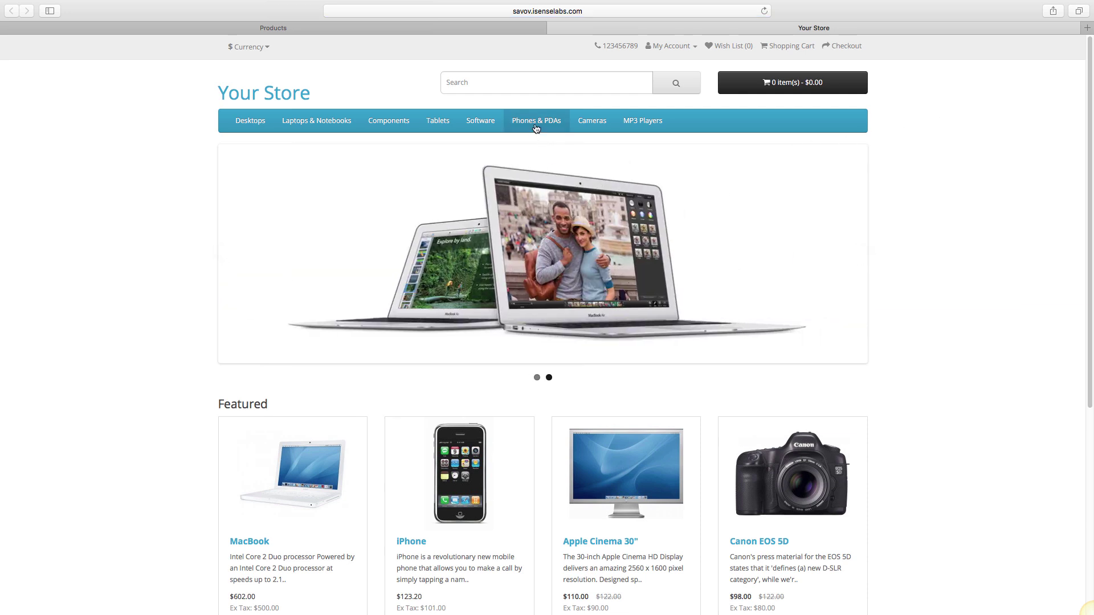
left_click(535, 121)
scroll(535, 126, "down", 5)
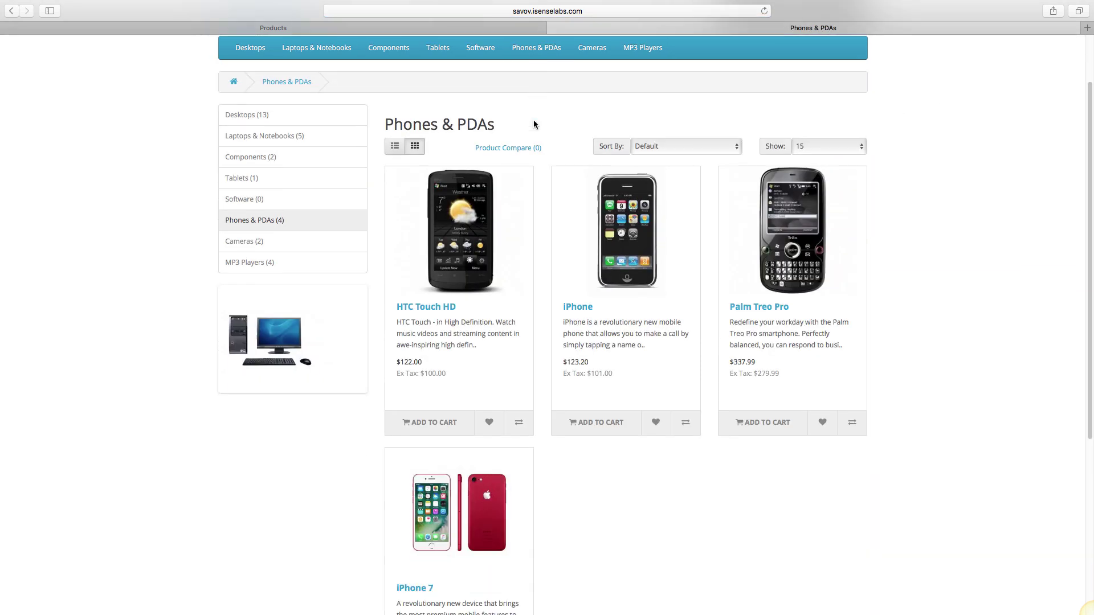
scroll(535, 125, "down", 3)
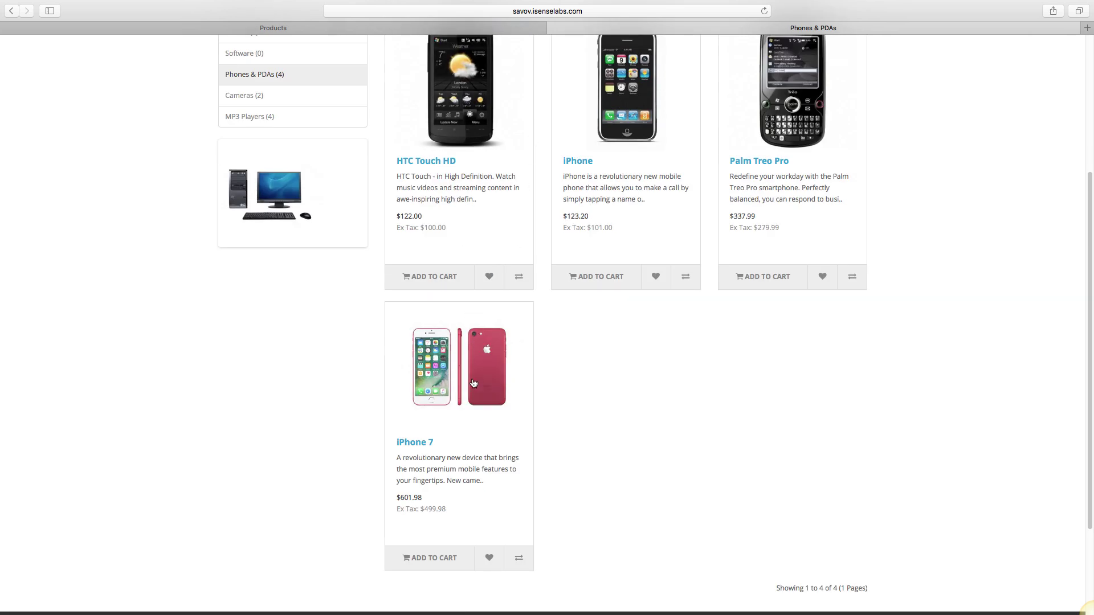
left_click(473, 383)
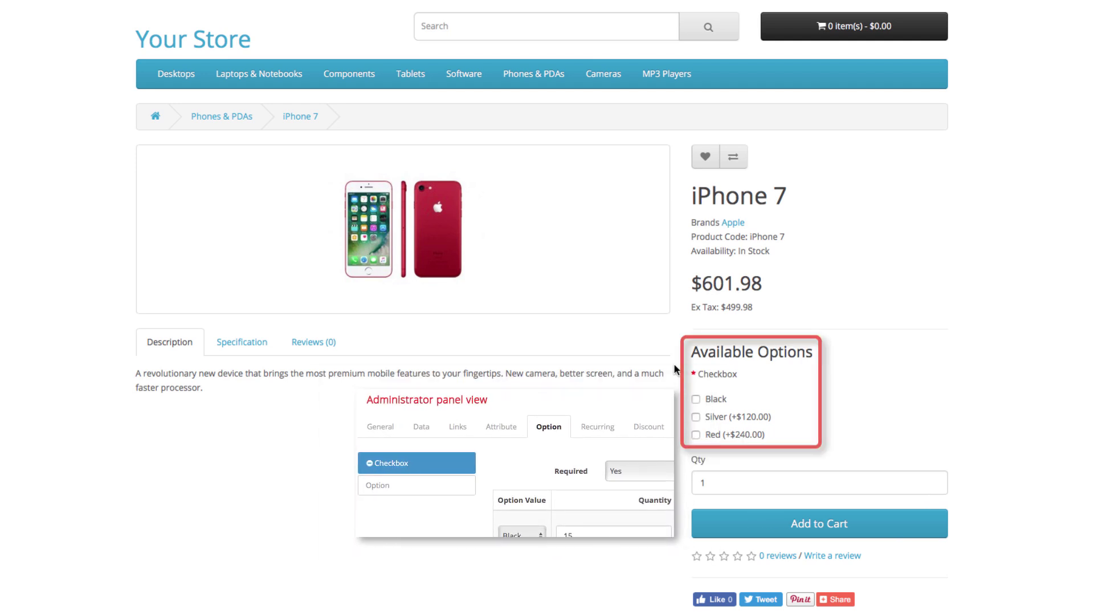
scroll(676, 370, "down", 1)
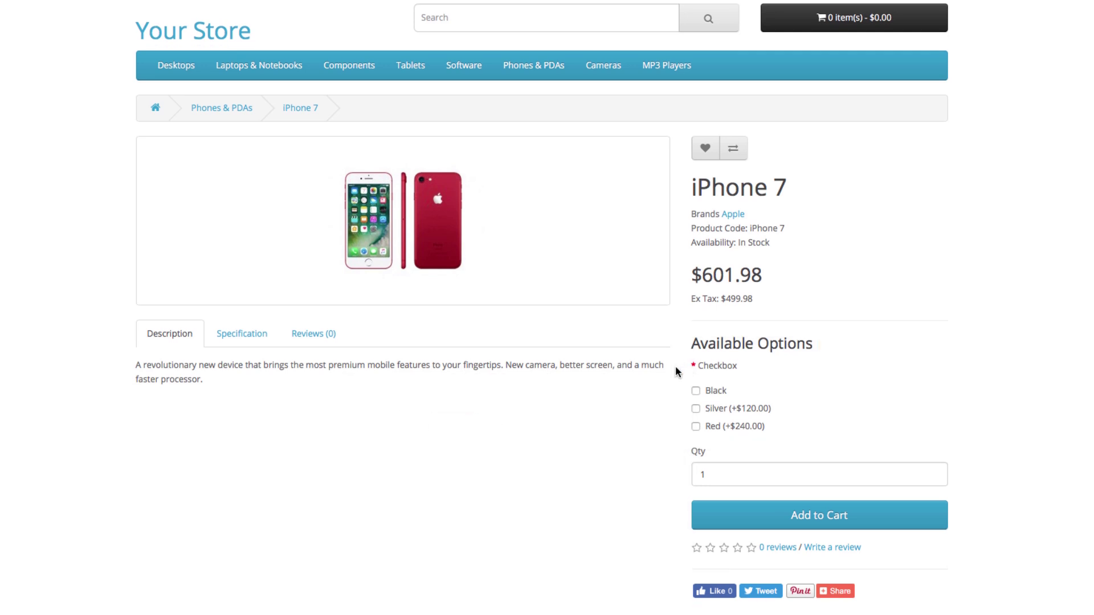
scroll(675, 370, "down", 8)
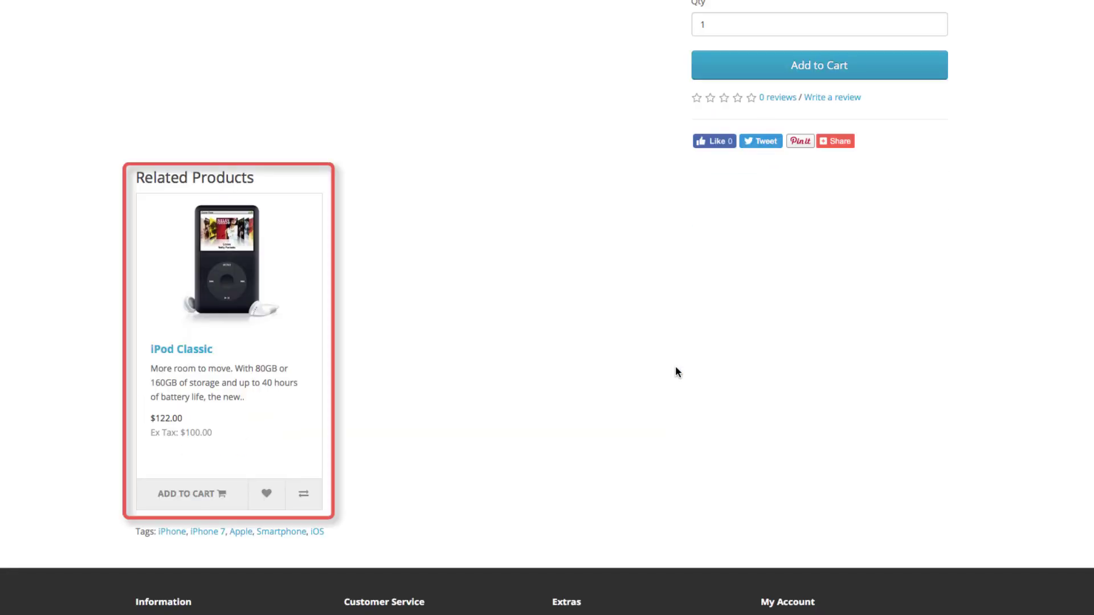